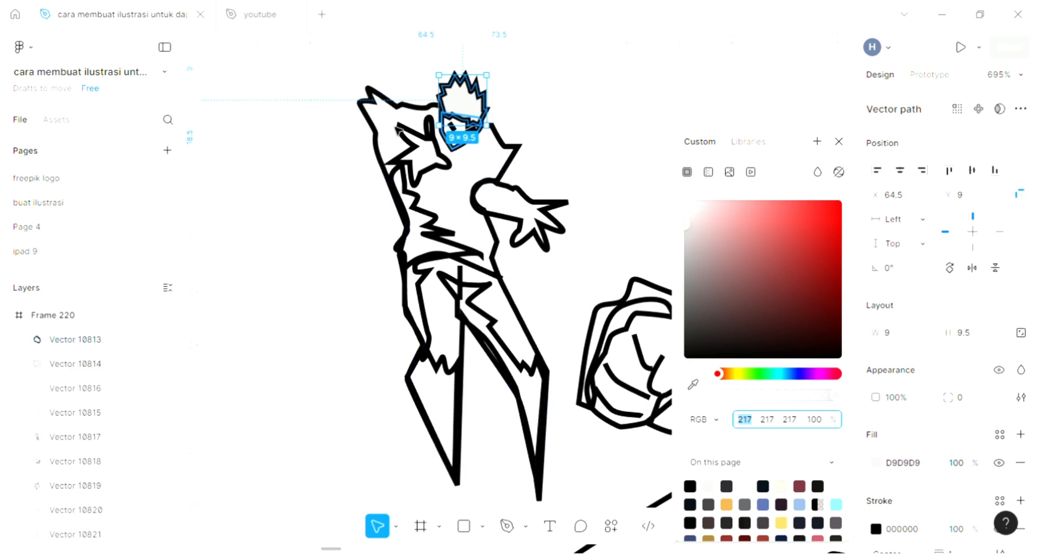
Step: Fill the standing figure's whole body outline with D9D9D9 and send it behind the other line shapes
scroll(399, 129, "down", 5)
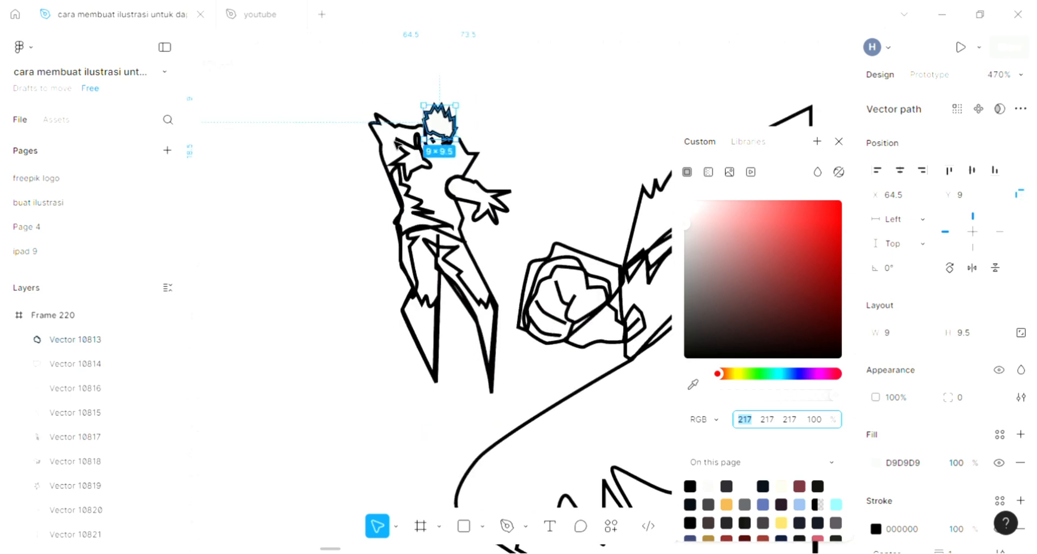
scroll(398, 129, "up", 1)
left_click(398, 129)
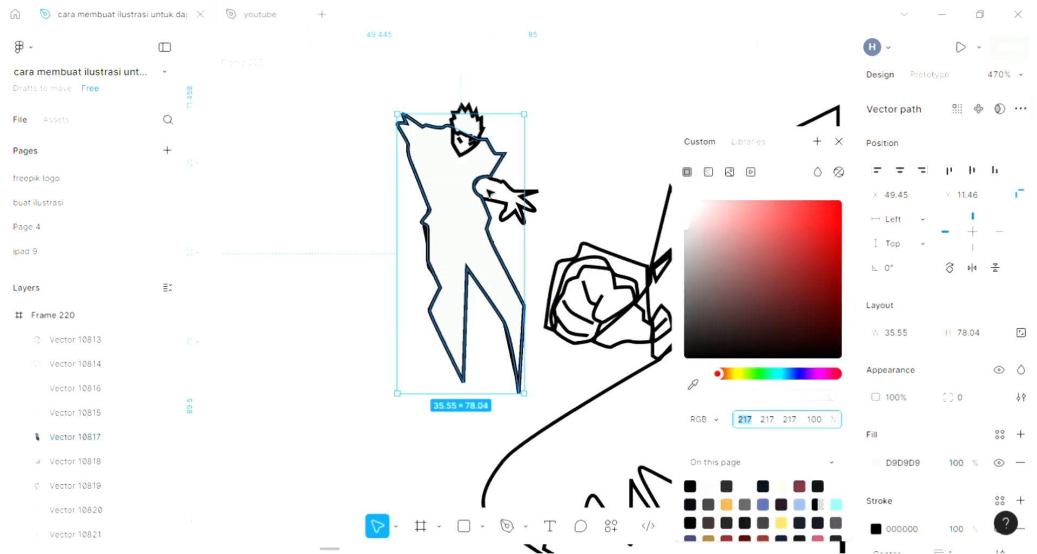
scroll(486, 189, "up", 3)
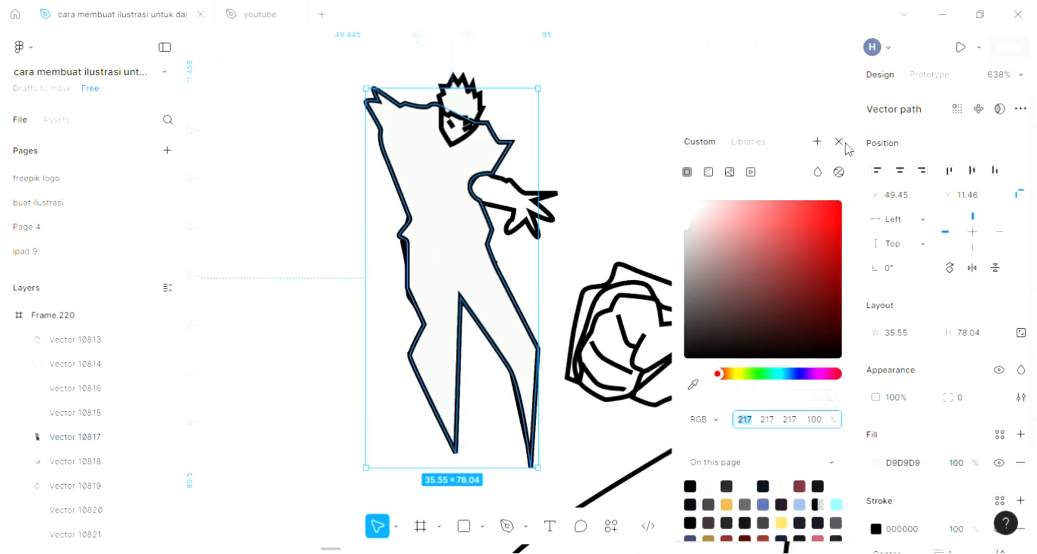
key("Escape")
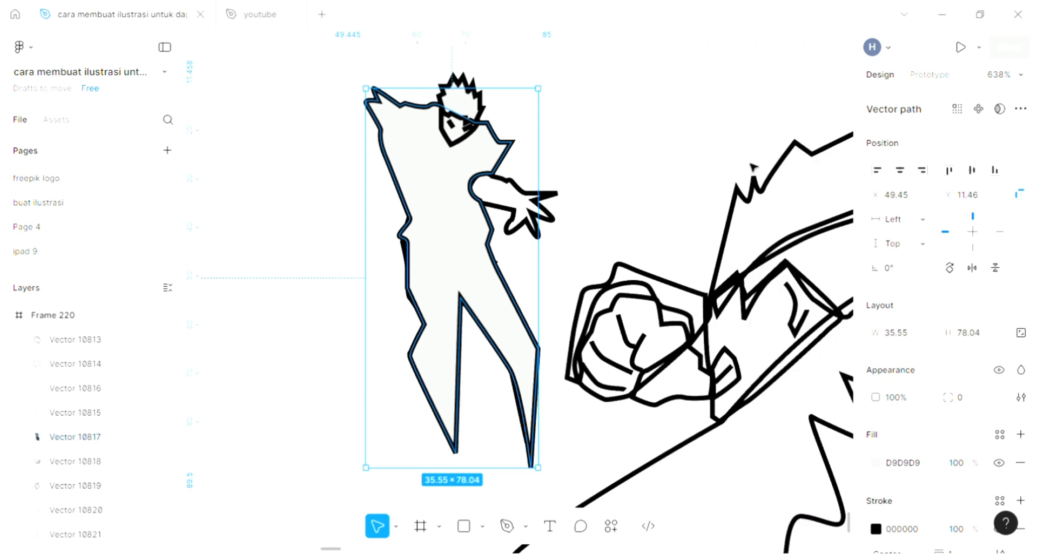
key("[")
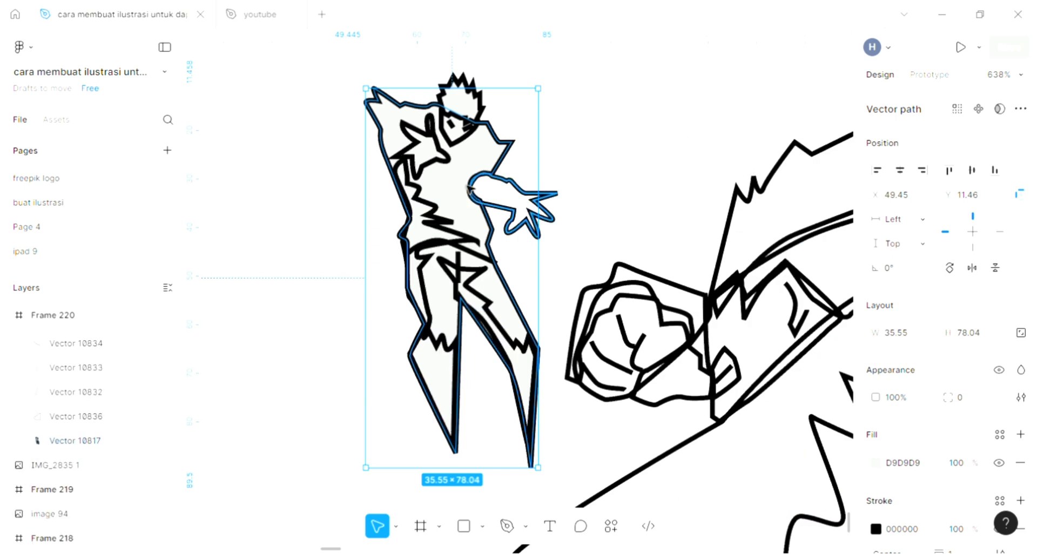
Step: Fill the figure's face shape with the skin tone FFE2D3 sampled from the palette swatches beside the frame
left_click(459, 130)
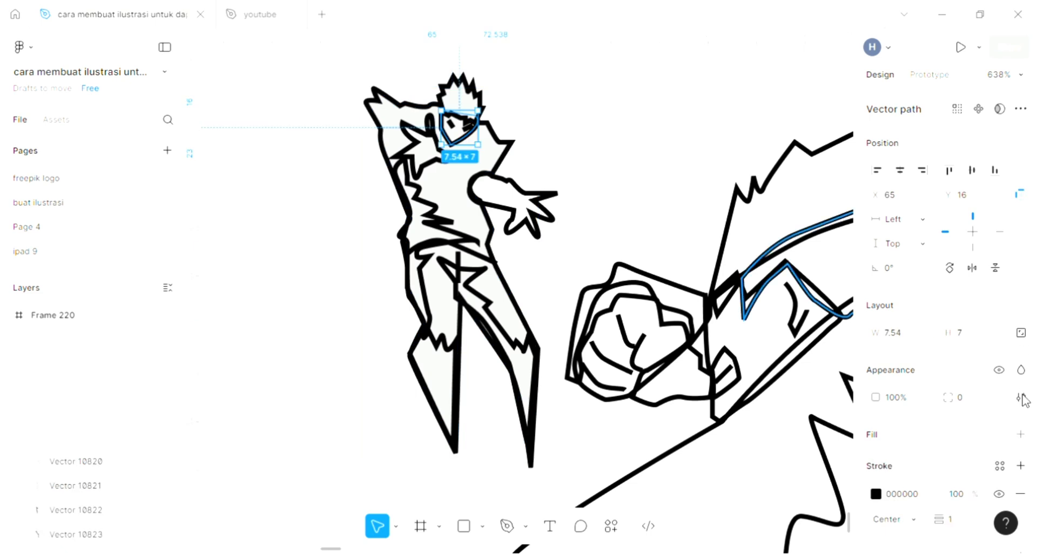
left_click(1021, 434)
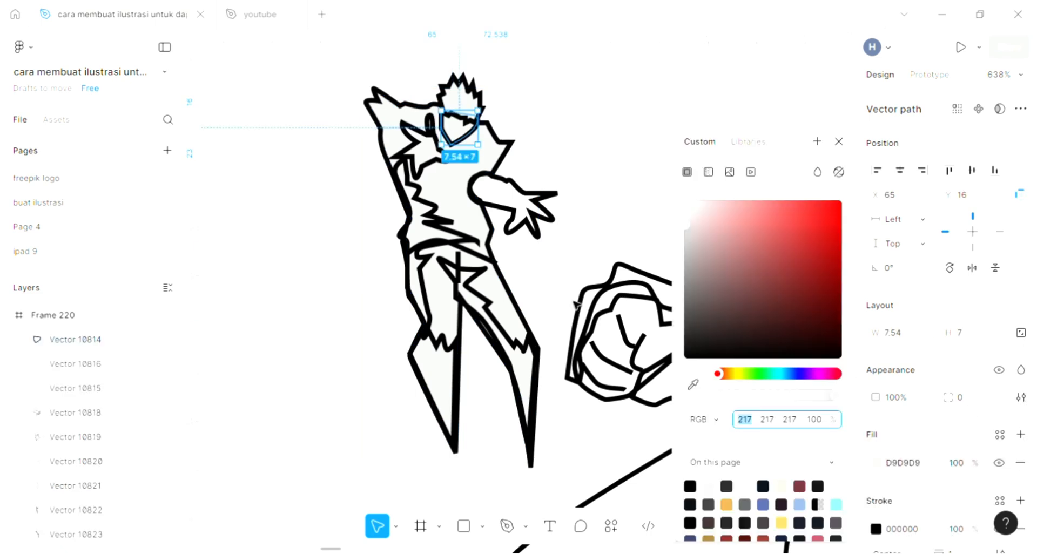
scroll(572, 313, "down", 5)
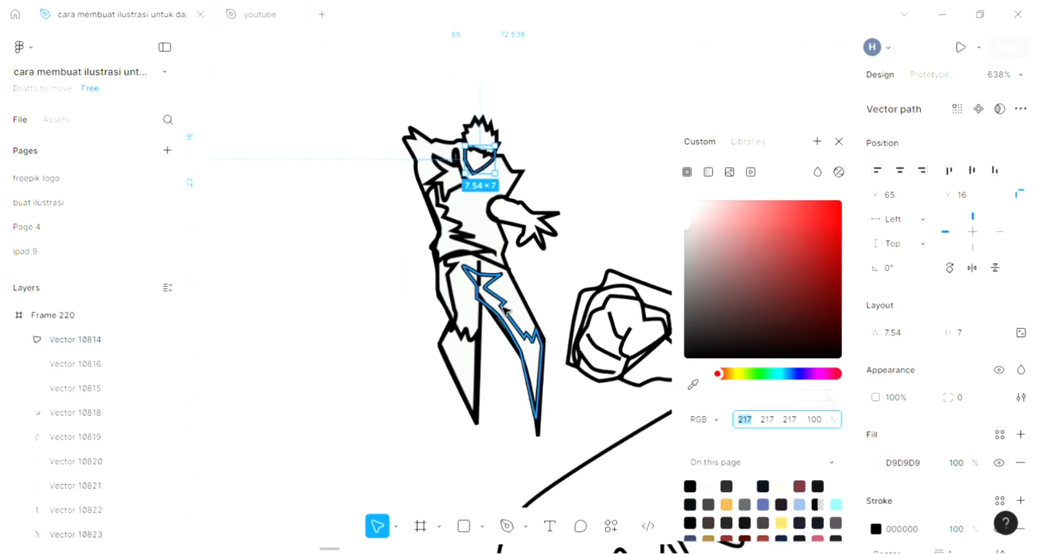
left_click(692, 384)
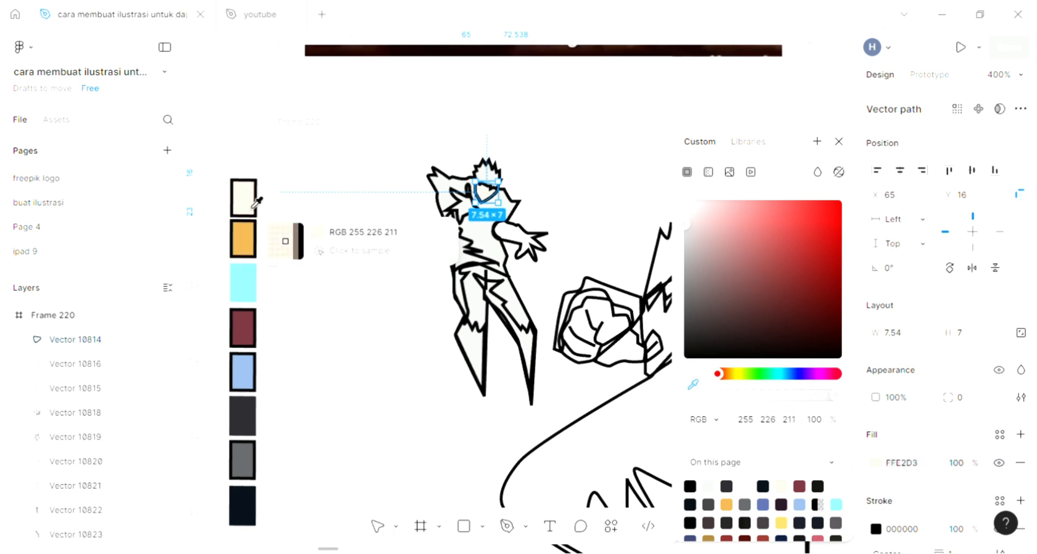
left_click(252, 207)
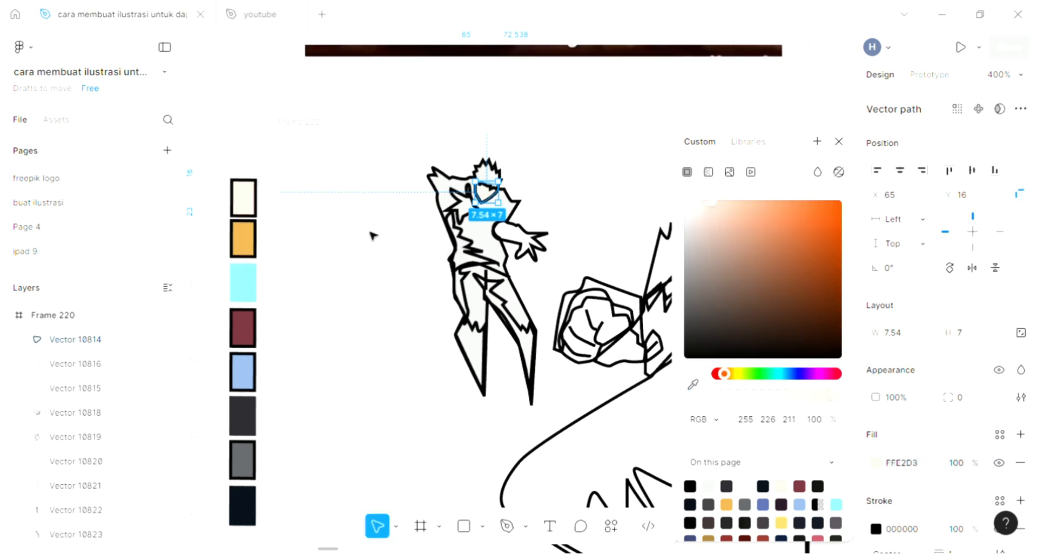
Step: Send the face shape to the back and move the body shape one level behind it
left_click(532, 197)
scroll(506, 186, "up", 2)
scroll(486, 200, "up", 2)
left_click(479, 201)
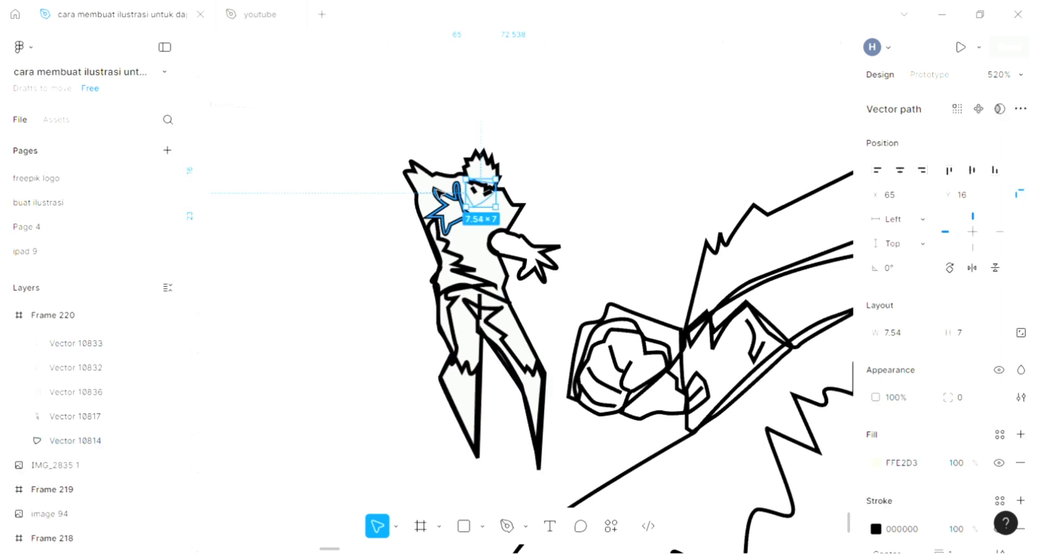
left_click(441, 197)
left_click(425, 177)
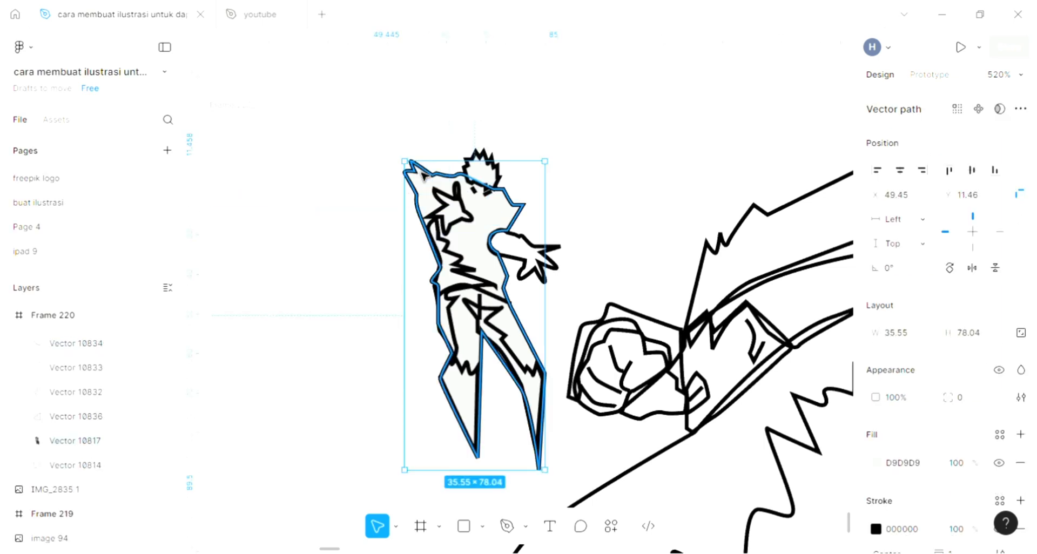
key("ctrl+bracketleft")
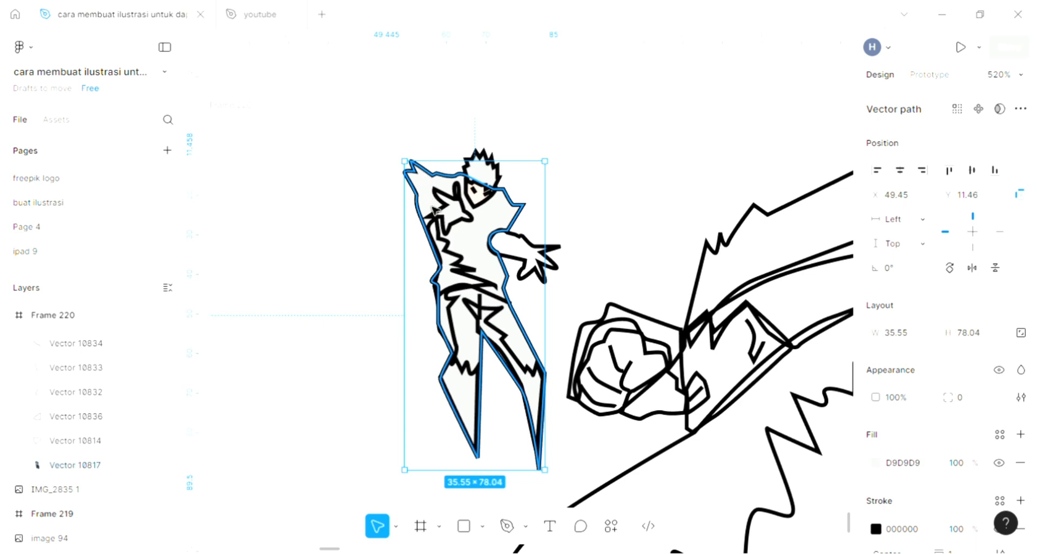
Step: Fill the figure's raised hand with the skin tone FFE2D3 sampled from the face
left_click(460, 217)
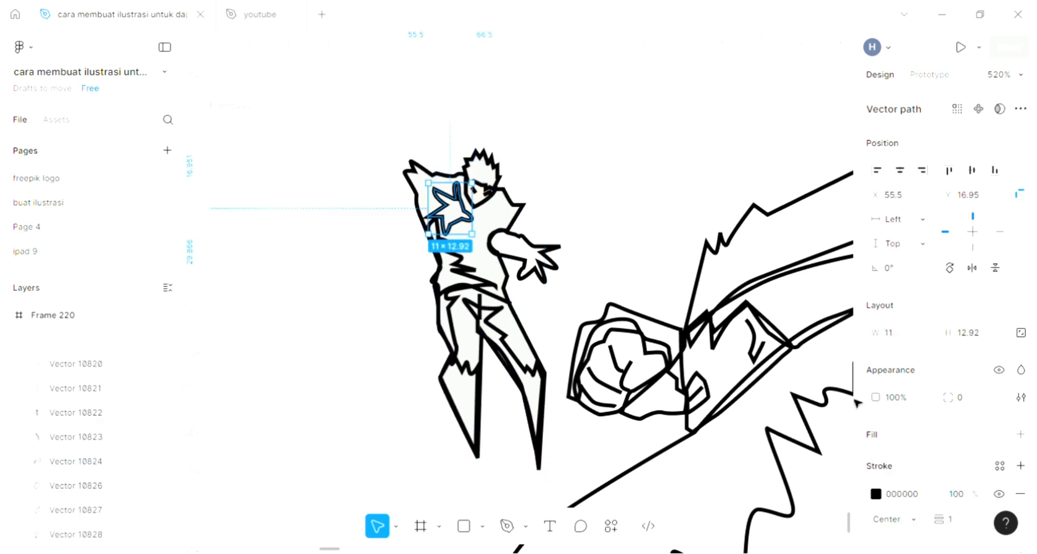
left_click(1021, 434)
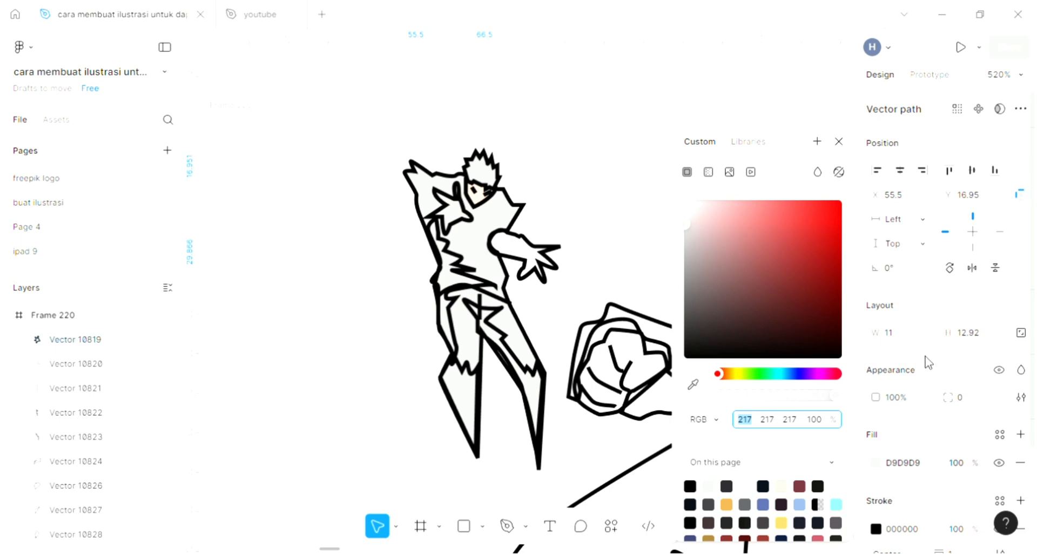
left_click(695, 385)
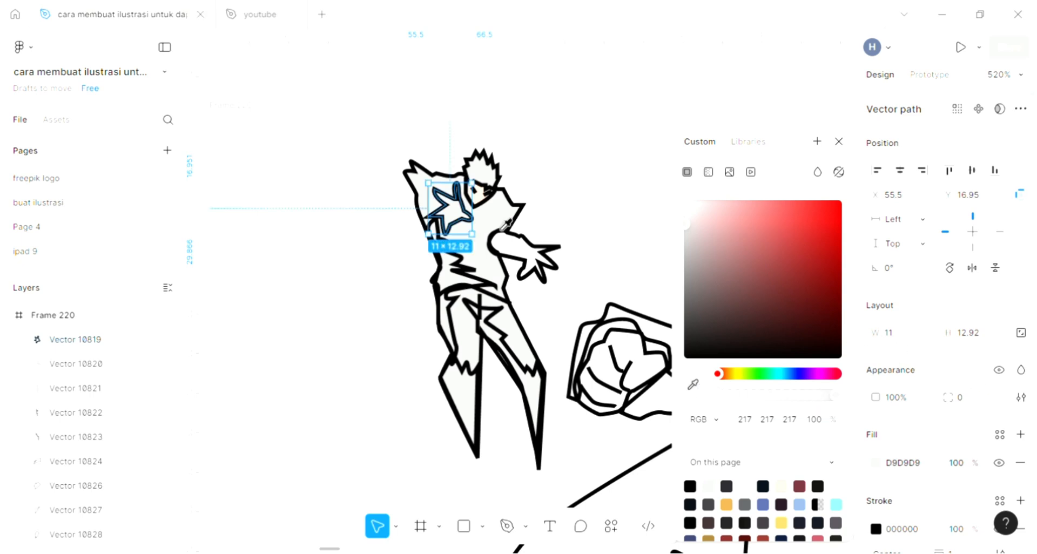
left_click(486, 190)
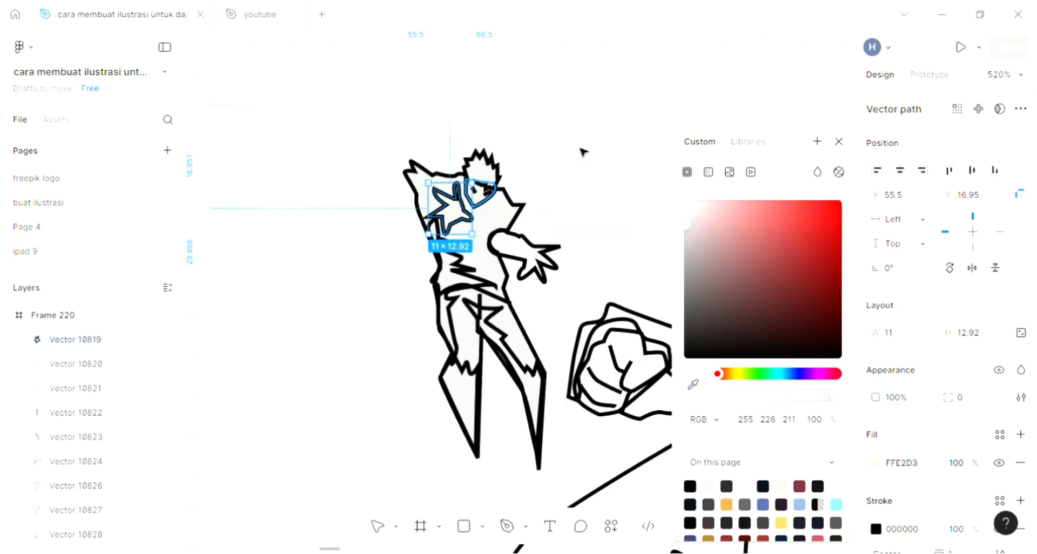
left_click(591, 158)
scroll(282, 202, "down", 1)
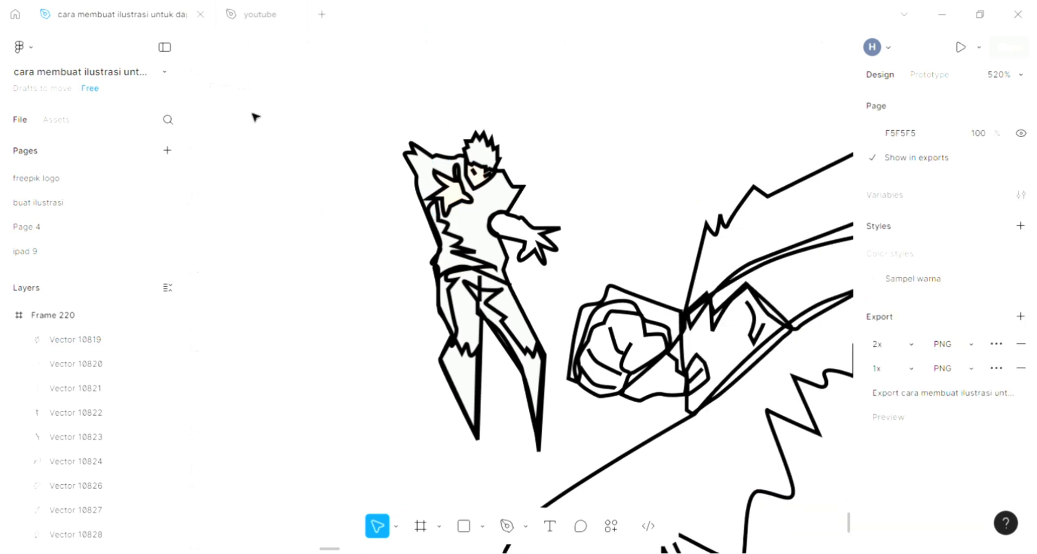
Step: Set Frame 220's background fill to pink F4A0A0 and turn it into a linear gradient
left_click(314, 147)
scroll(516, 313, "down", 2)
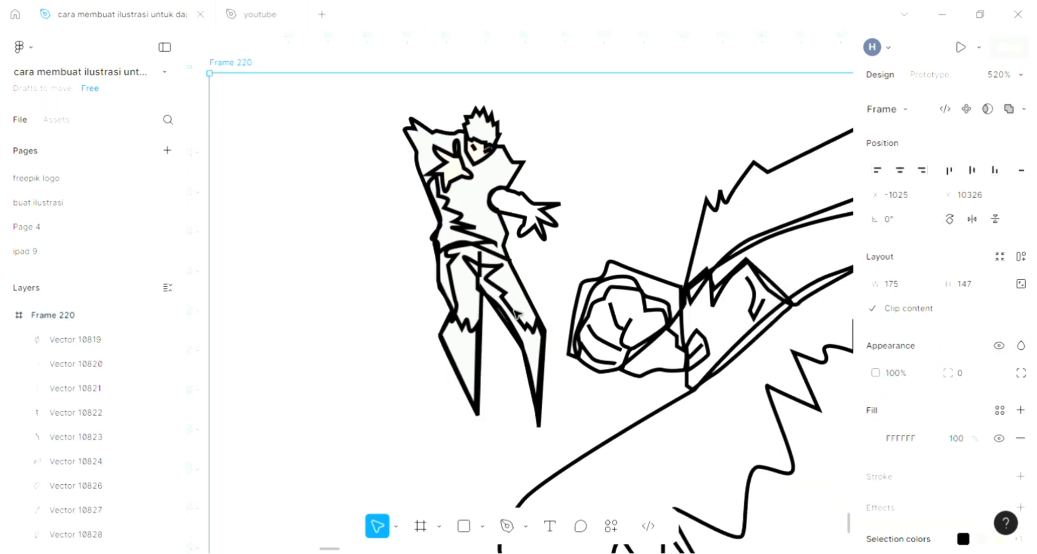
scroll(517, 313, "right", 1)
scroll(517, 314, "down", 2)
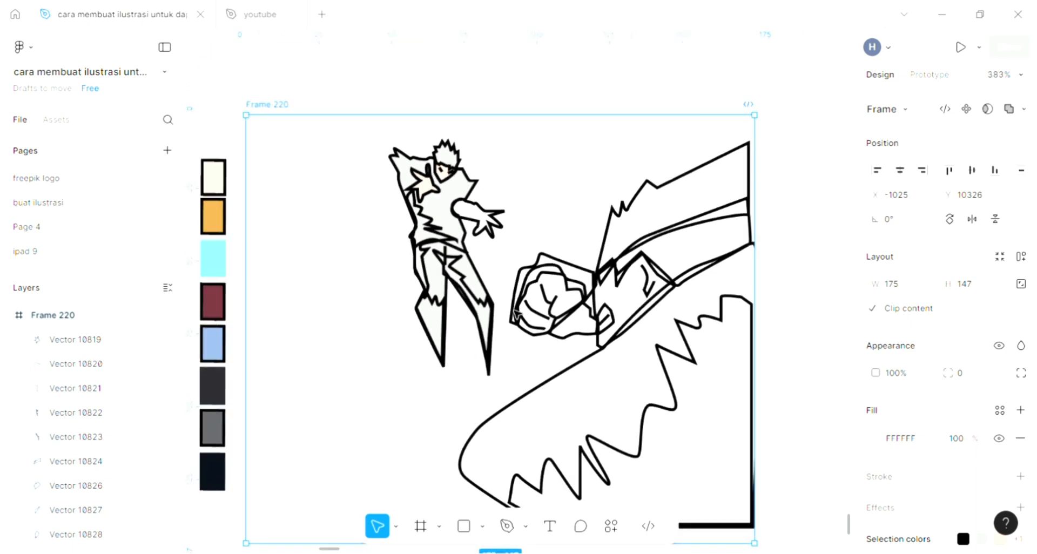
scroll(517, 314, "down", 1)
scroll(517, 314, "right", 1)
scroll(517, 314, "right", 2)
scroll(517, 314, "down", 1)
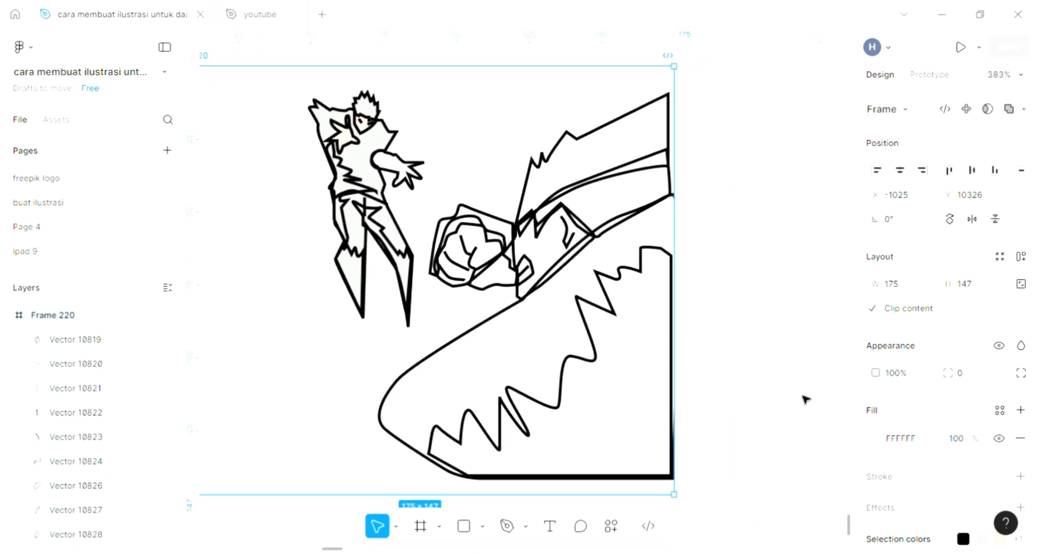
left_click(876, 439)
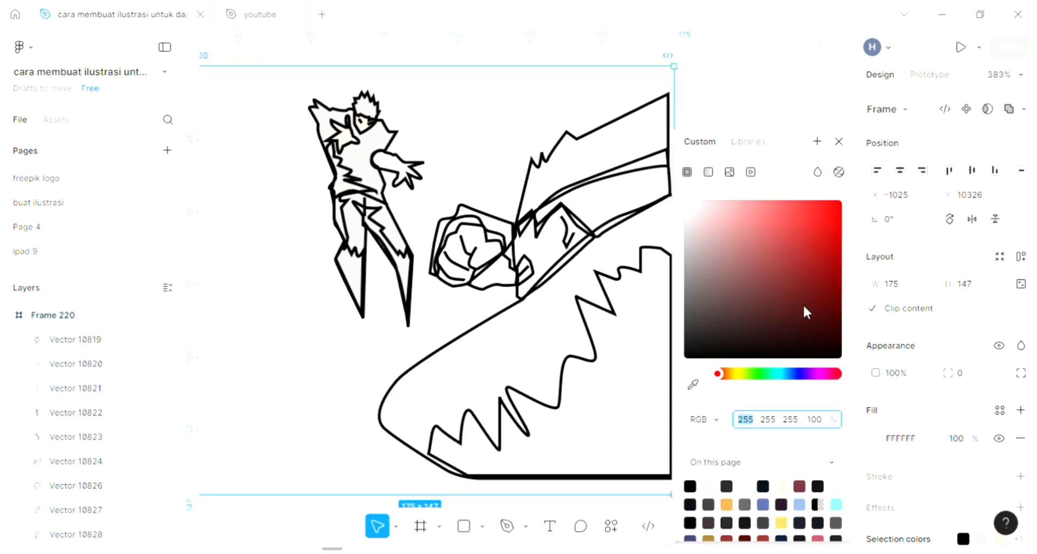
left_click(739, 207)
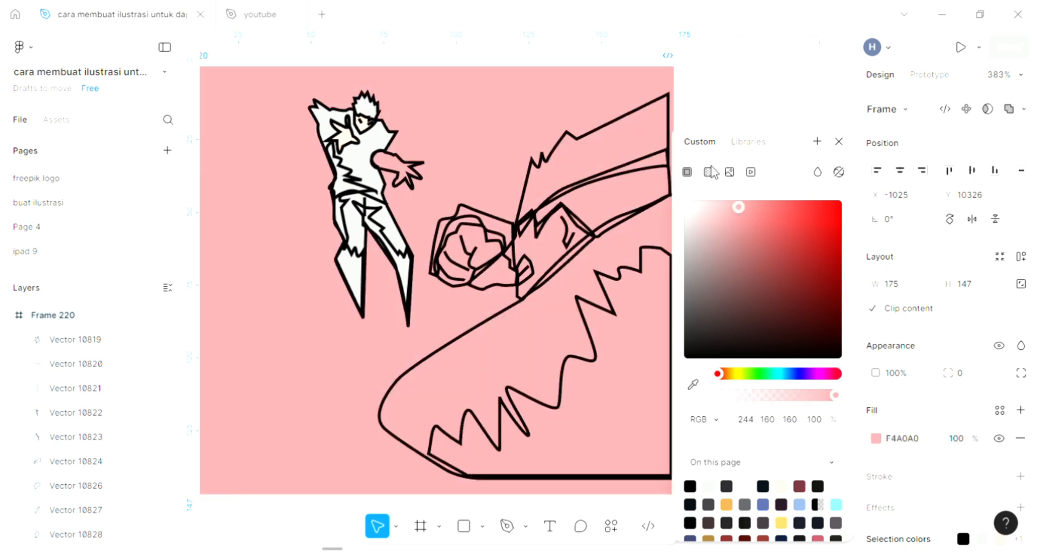
left_click(709, 172)
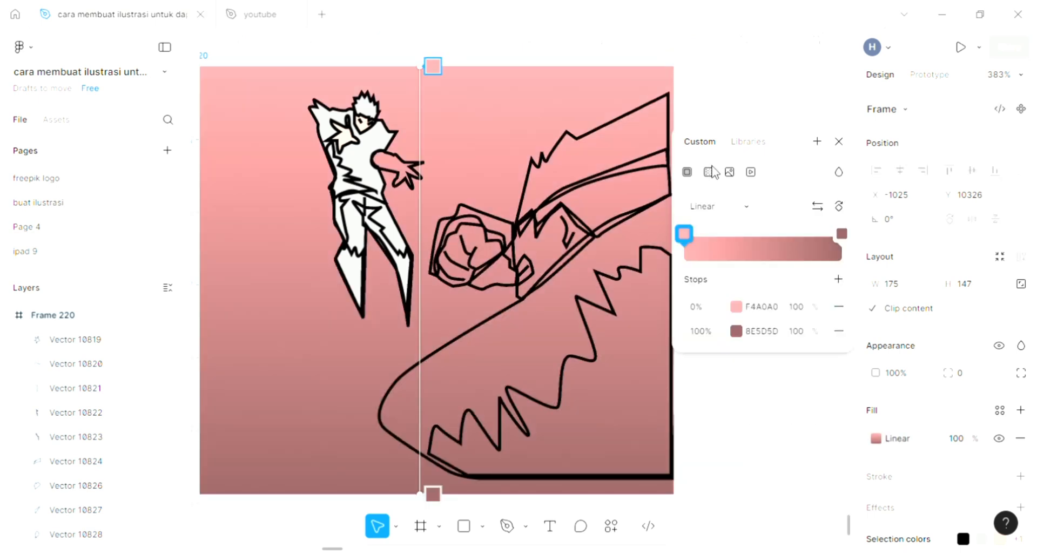
Step: Change the 0% stop of the frame's background gradient to light green A0F4C3
left_click(735, 308)
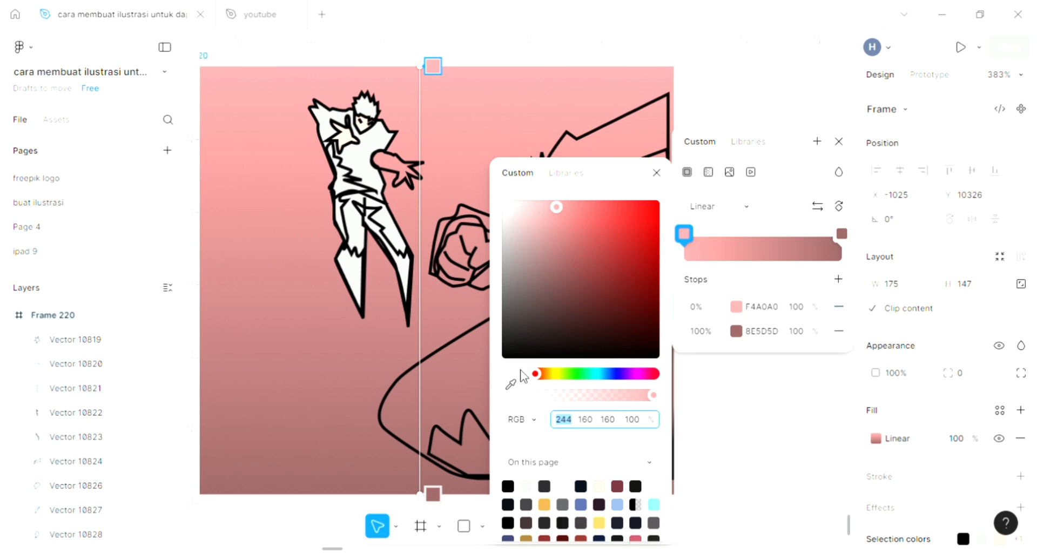
left_click_drag(559, 378, 594, 378)
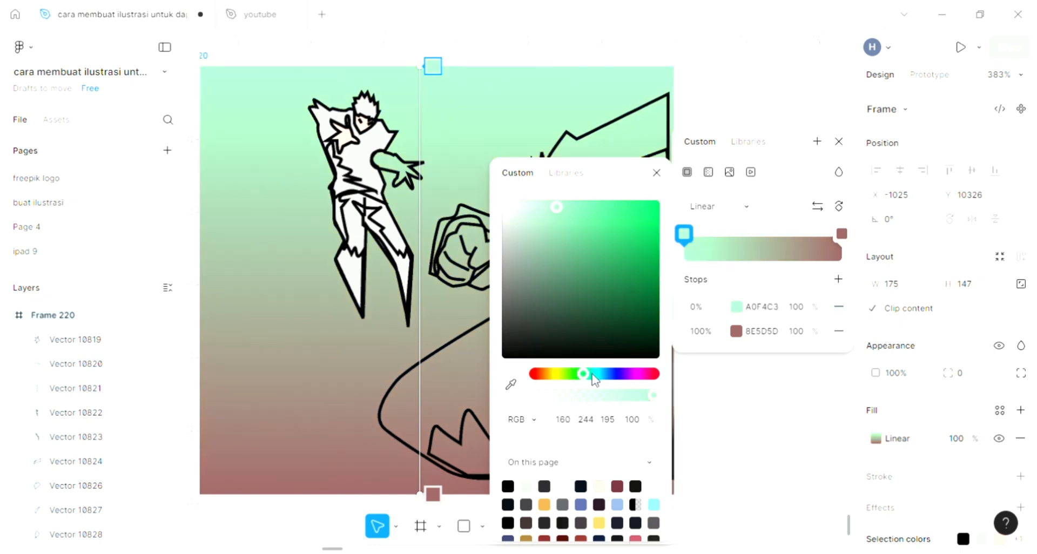
left_click(724, 421)
Step: Fill the figure's outstretched arm and hand with the skin tone FFE2D3 sampled from the raised hand
scroll(626, 261, "left", 5)
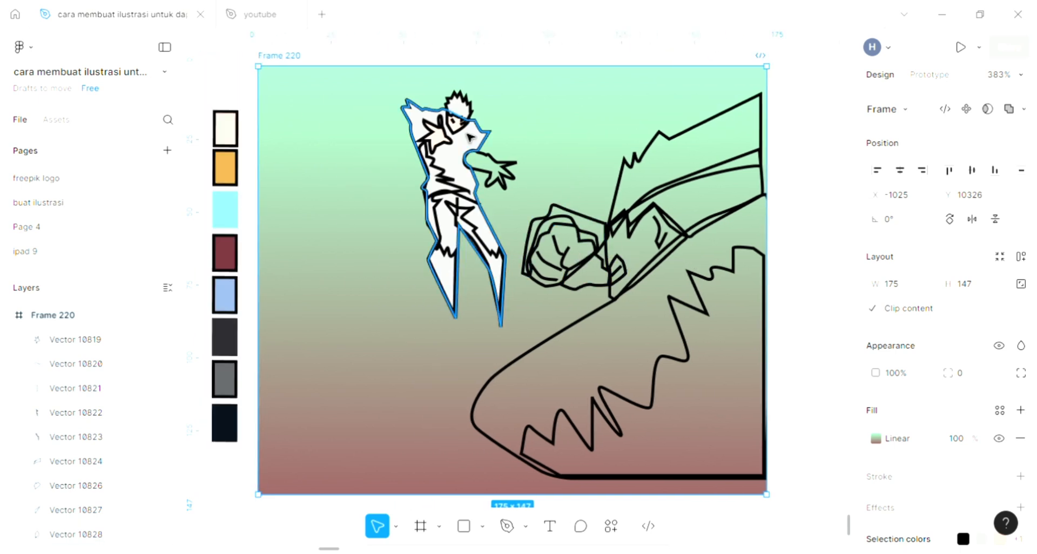
scroll(482, 157, "up", 4)
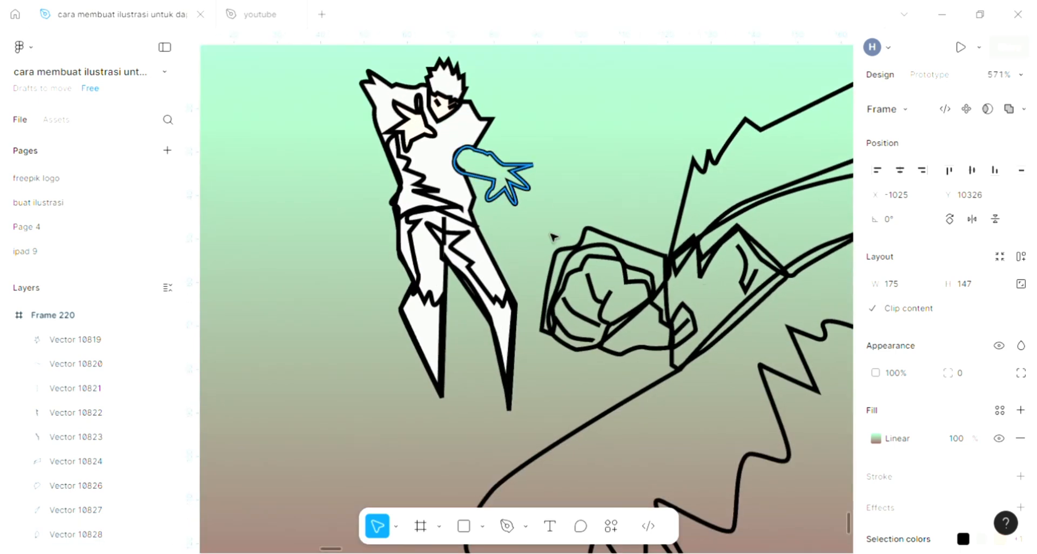
left_click(525, 187)
scroll(559, 244, "left", 1)
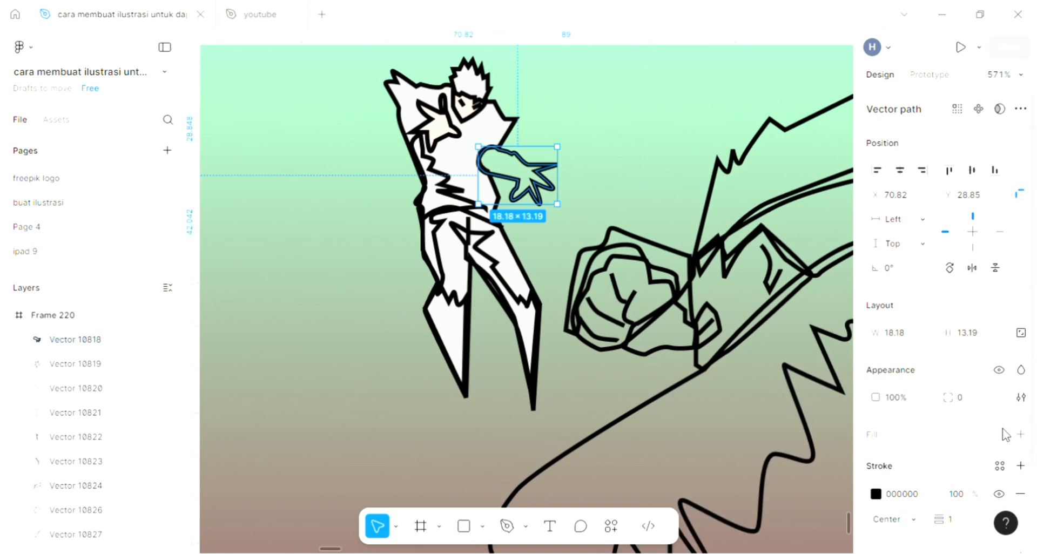
left_click(1021, 435)
scroll(583, 168, "up", 1)
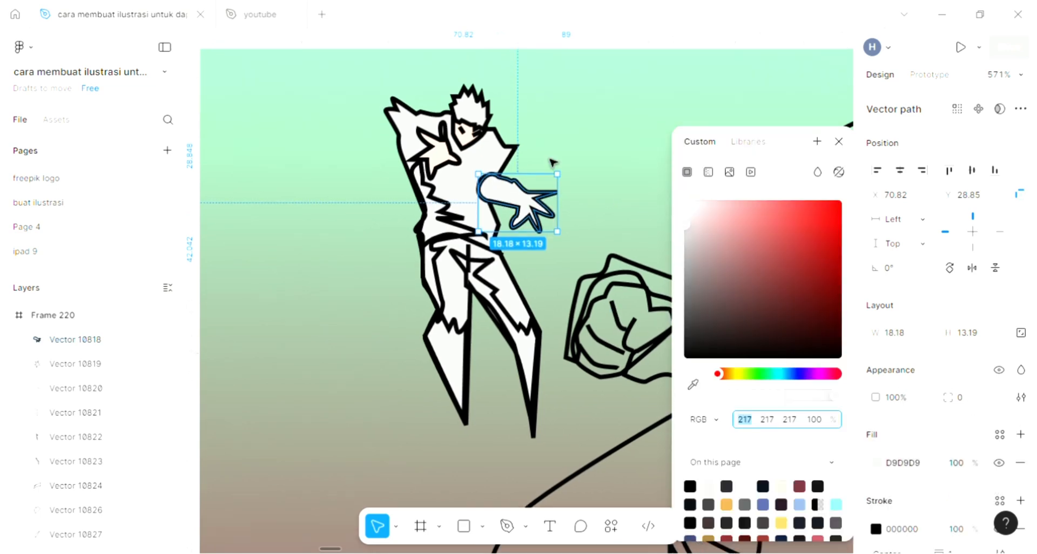
left_click(694, 385)
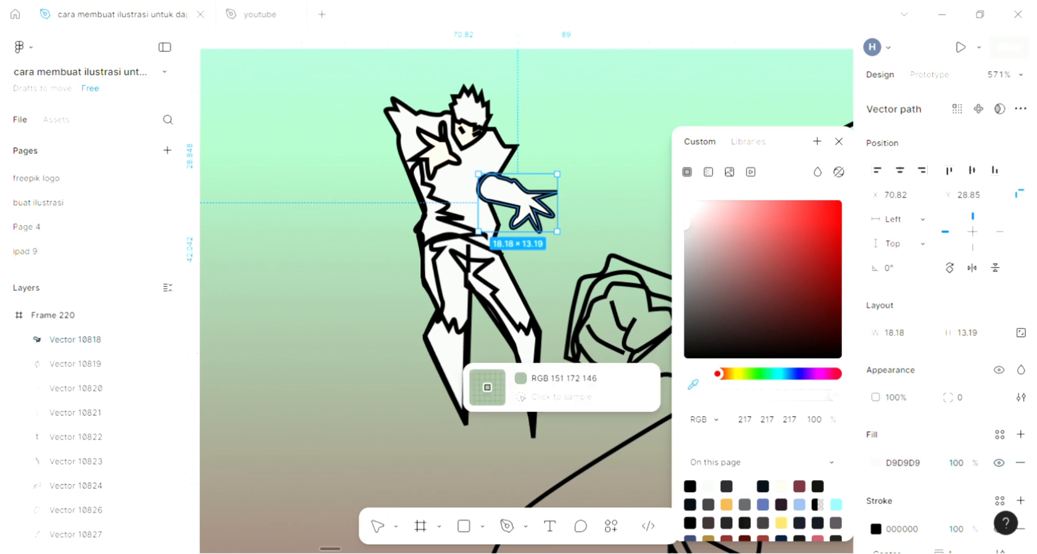
left_click(443, 149)
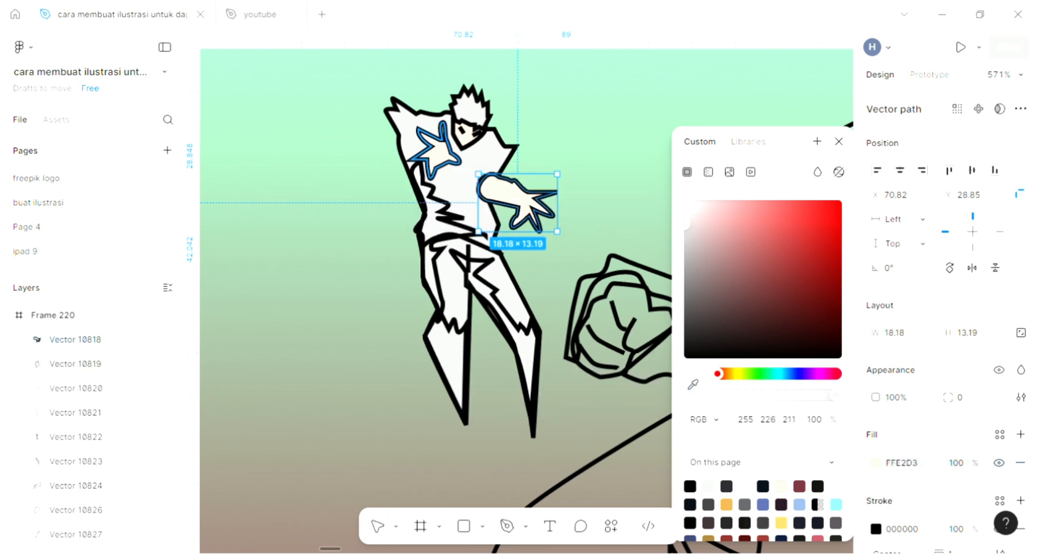
Step: Fill the shadow shape along the figure's torso and front leg with dark grey 29282D sampled from the palette swatch
left_click(451, 216)
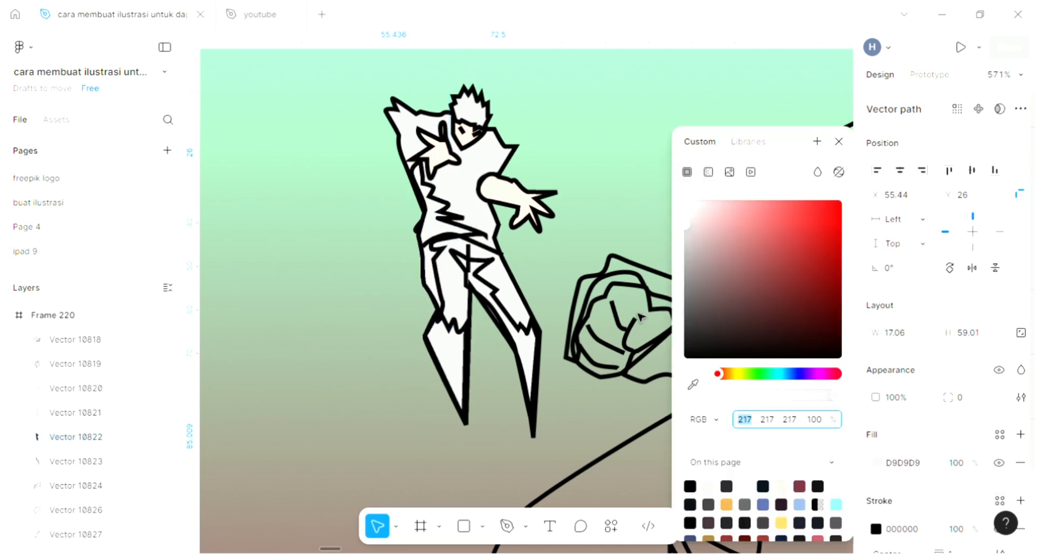
scroll(596, 333, "left", 10)
scroll(596, 334, "right", 7)
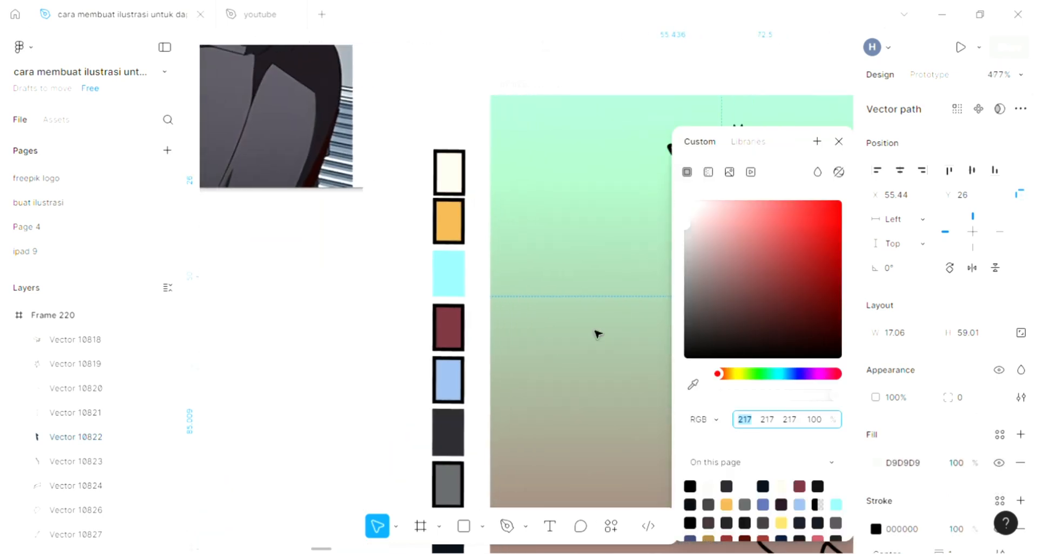
left_click(692, 386)
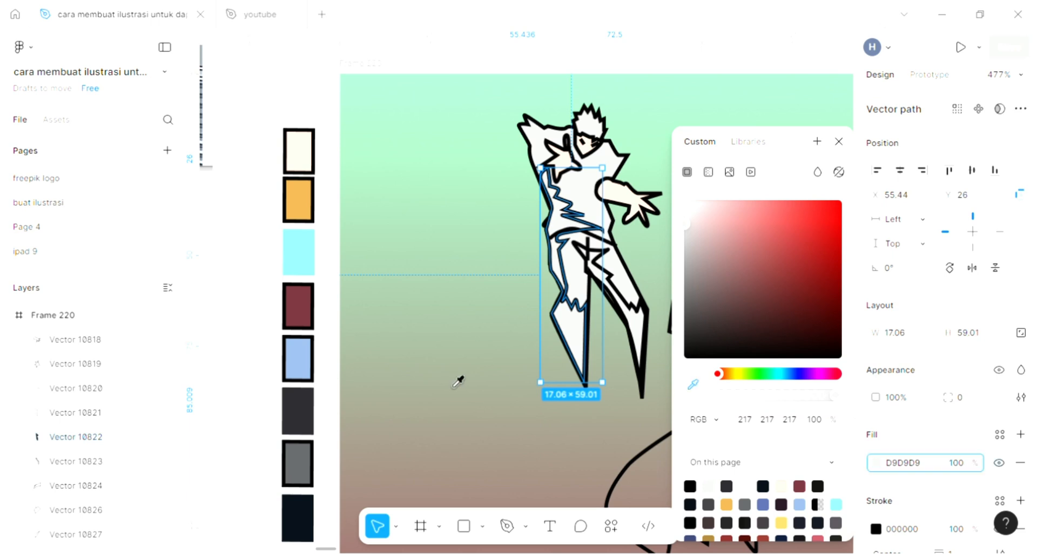
left_click(303, 405)
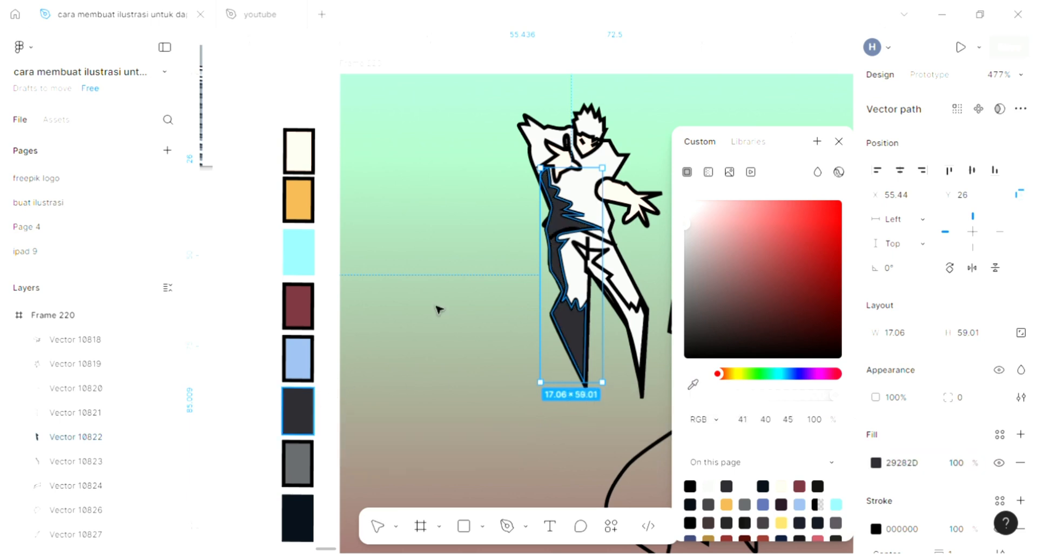
left_click(485, 260)
scroll(486, 259, "right", 1)
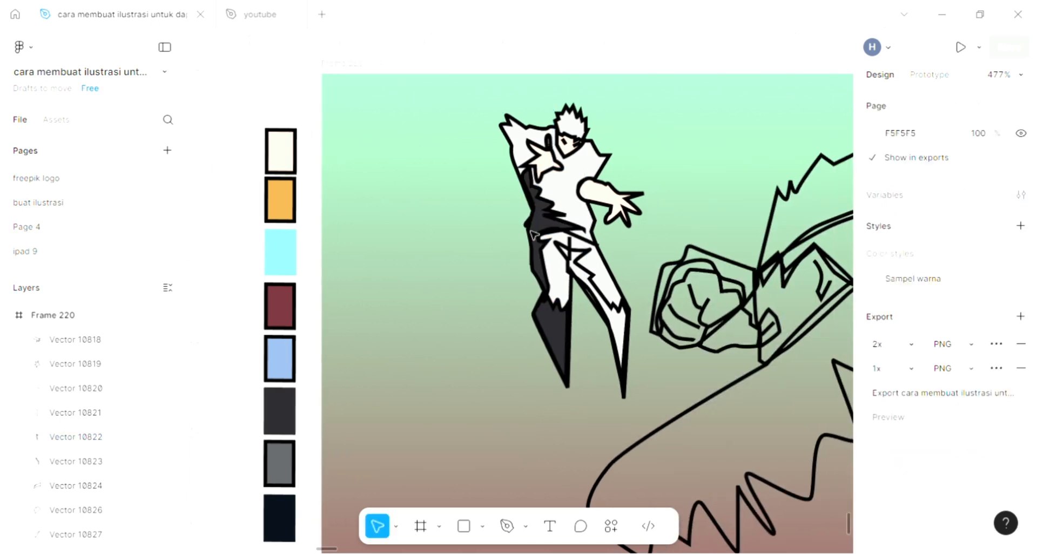
Step: Add a fill to the shadow shape on the figure's other leg and colour it 29282D sampled from the torso shadow
left_click(585, 227)
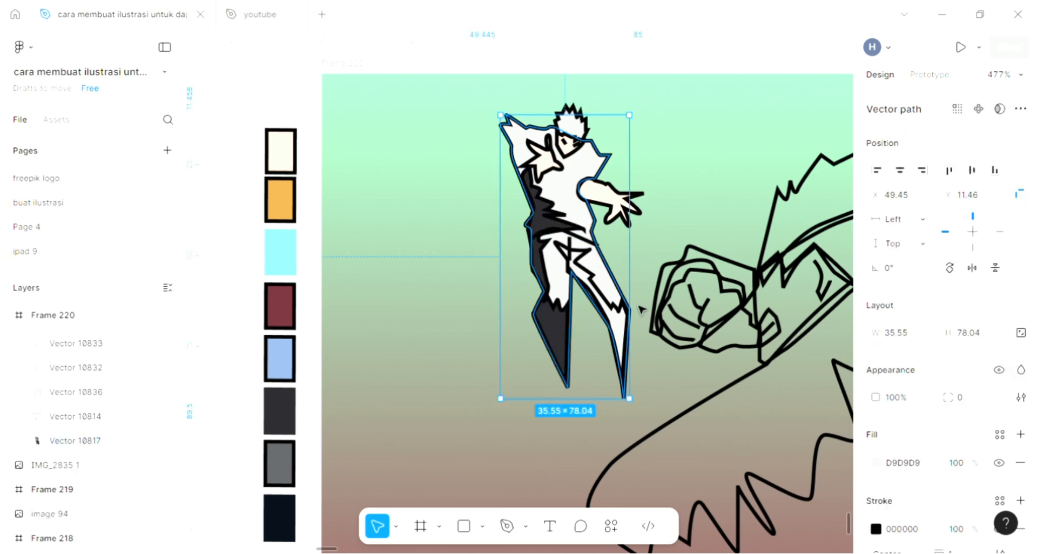
left_click(617, 309)
scroll(618, 306, "right", 4)
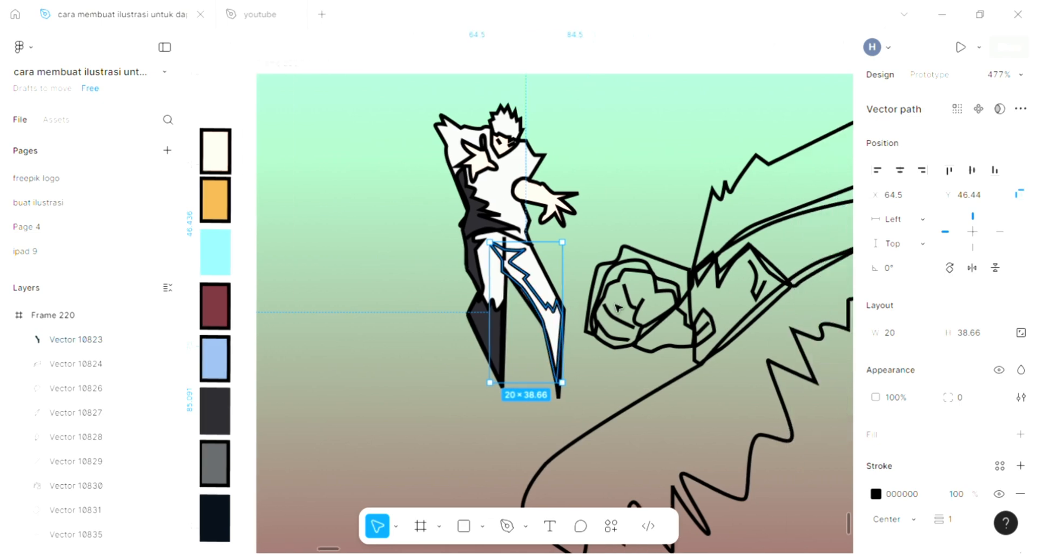
scroll(544, 298, "up", 3)
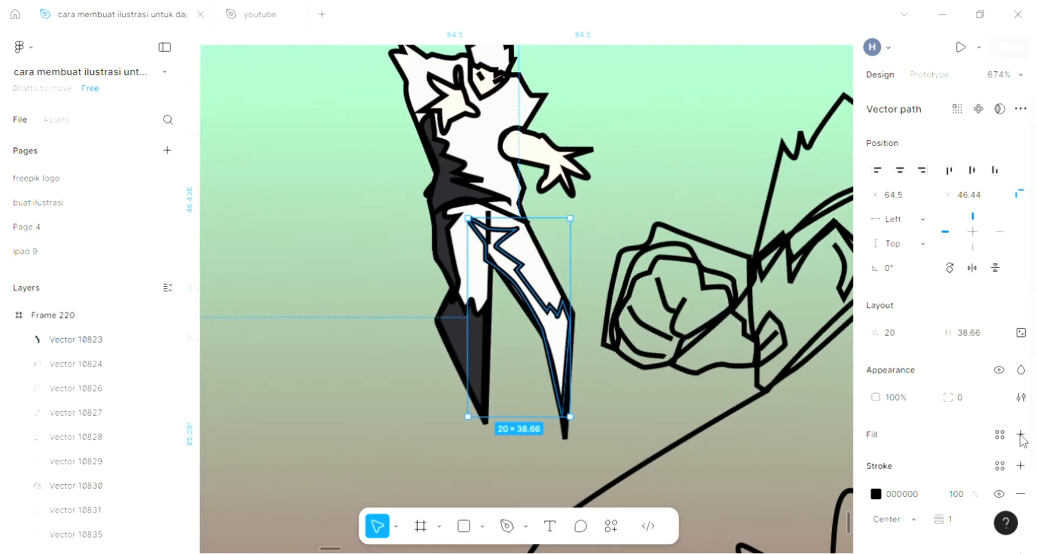
left_click(691, 386)
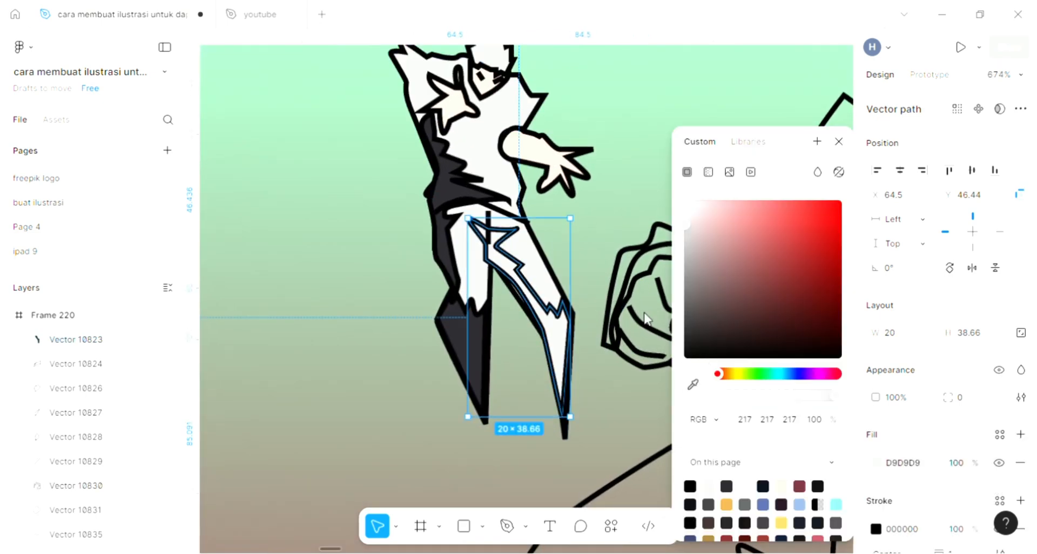
left_click(452, 184)
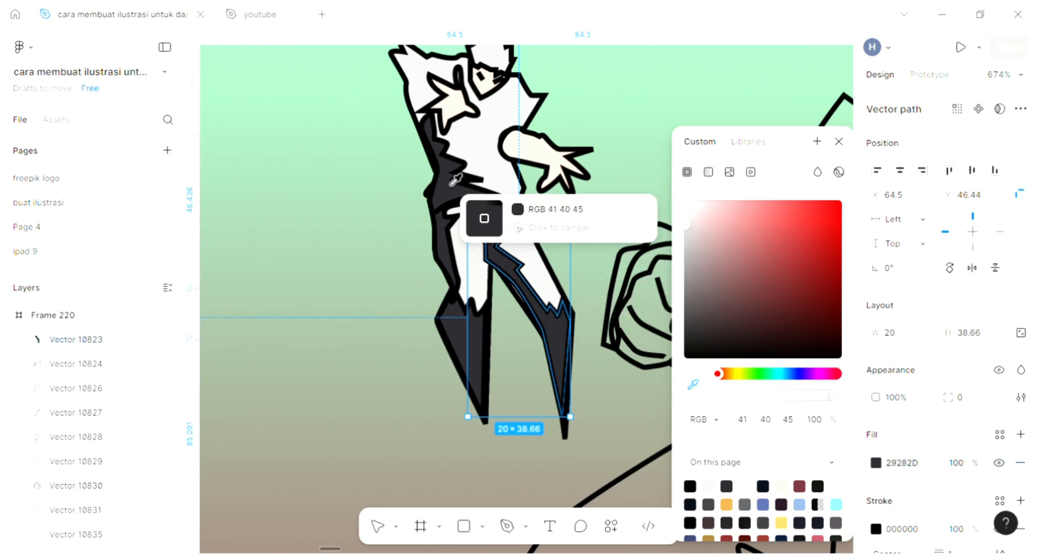
left_click(839, 141)
scroll(621, 205, "up", 2)
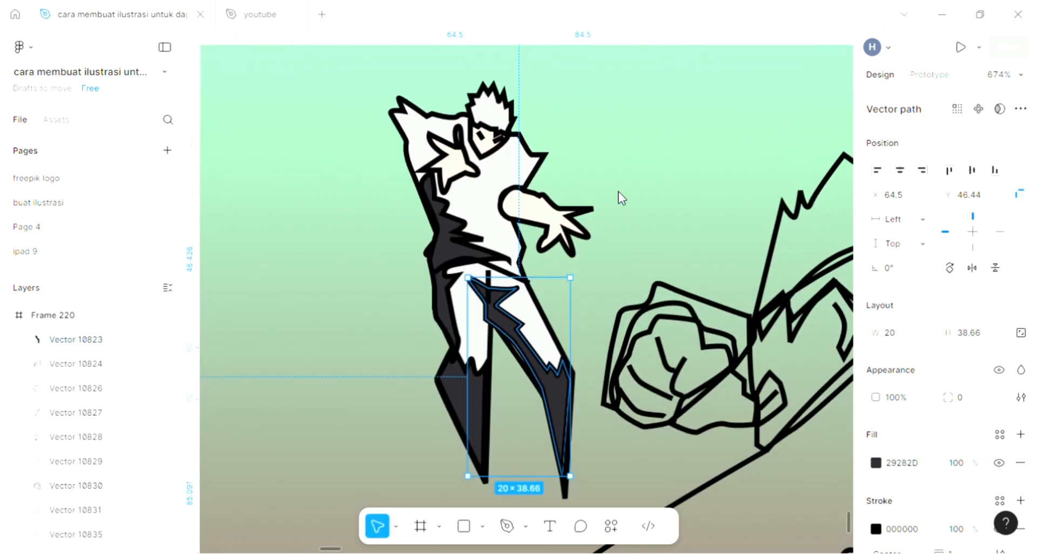
Step: Fill the figure's hair with dark grey 29282D sampled from the torso shadow
left_click(622, 199)
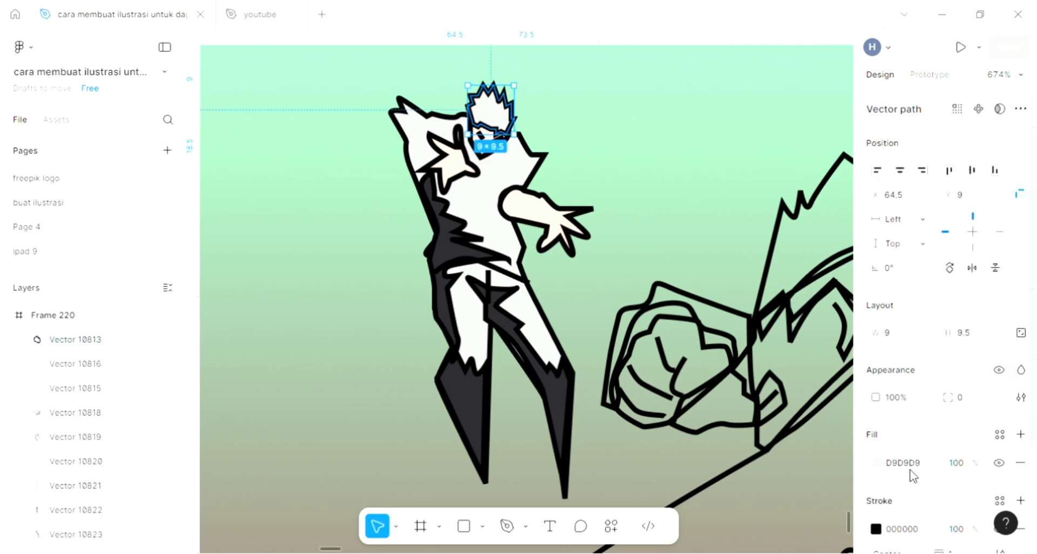
left_click(876, 463)
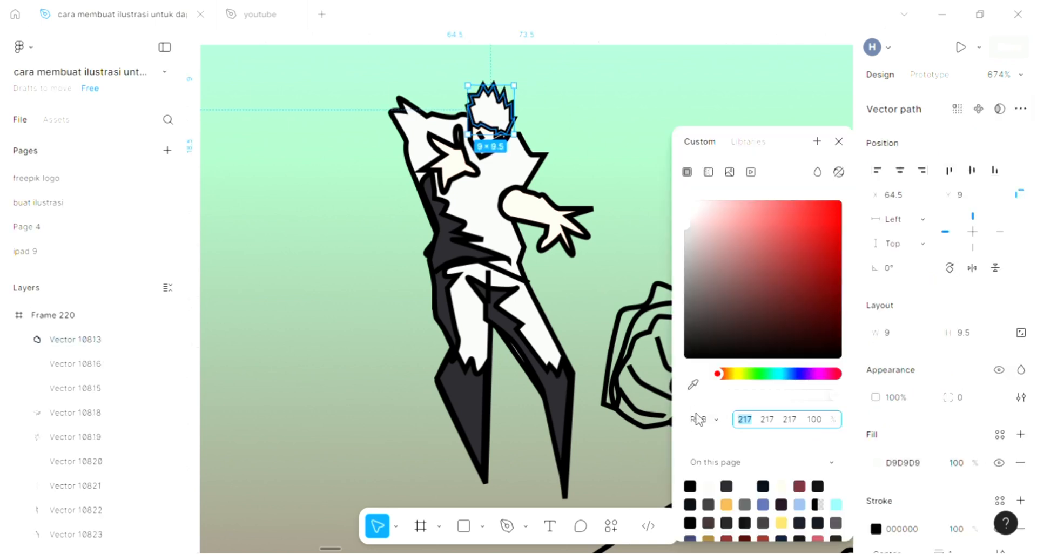
left_click(693, 384)
left_click(458, 232)
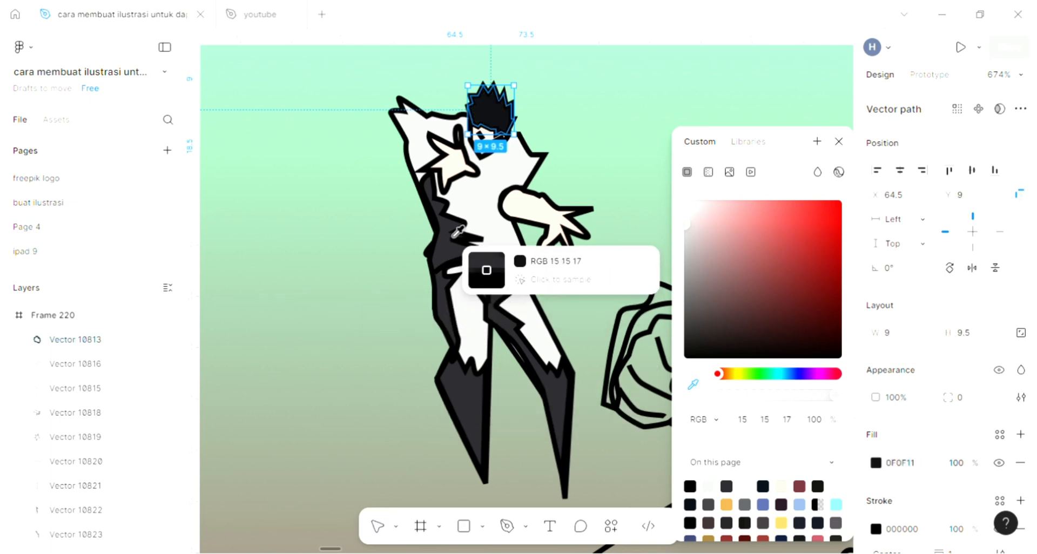
left_click(453, 236)
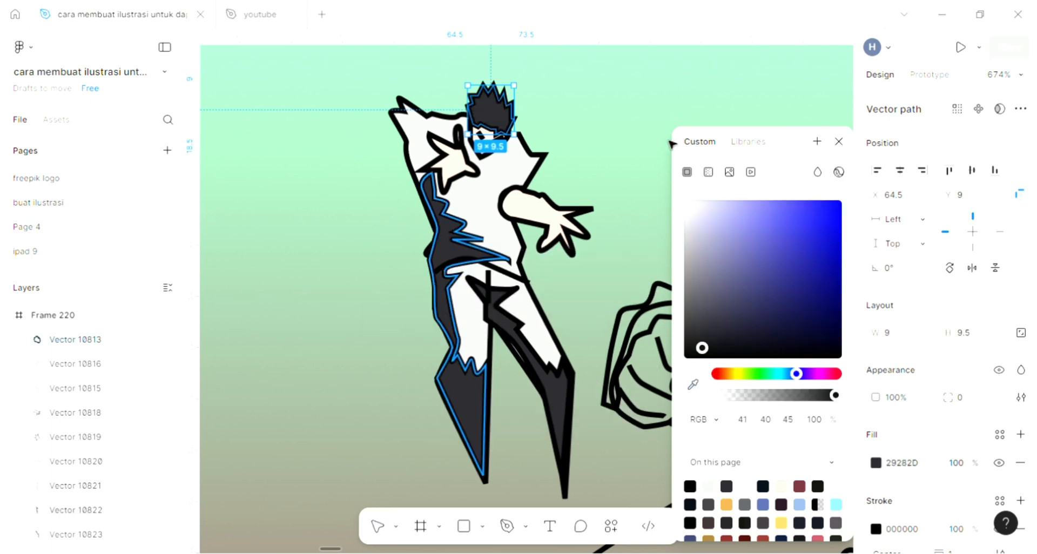
left_click(582, 121)
Step: Fill the large arm's upper sleeve shape with 29282D sampled from the figure's leg, and the band below it with light grey D9D9D9
scroll(582, 121, "down", 3)
scroll(602, 171, "right", 1)
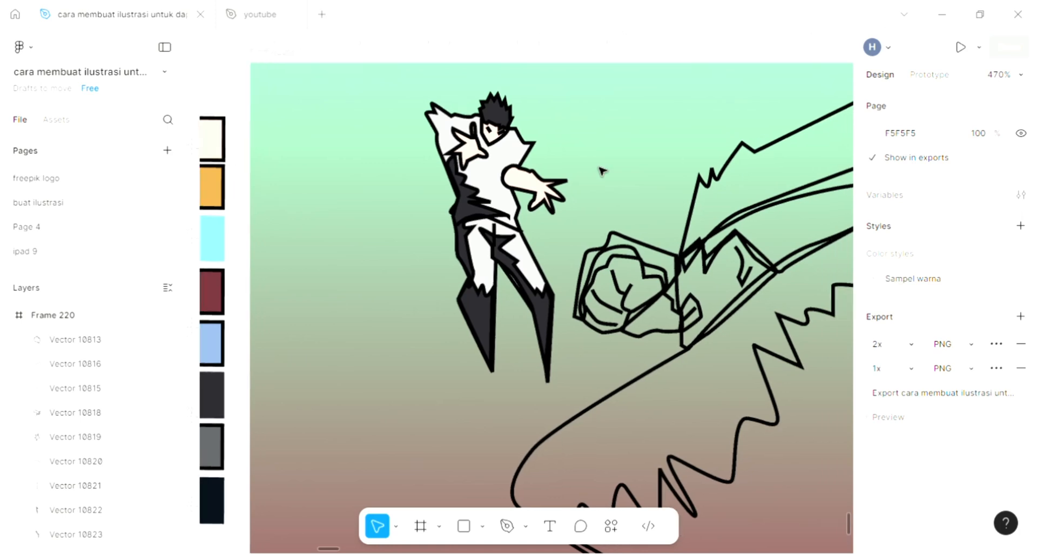
scroll(602, 171, "right", 3)
left_click(593, 201)
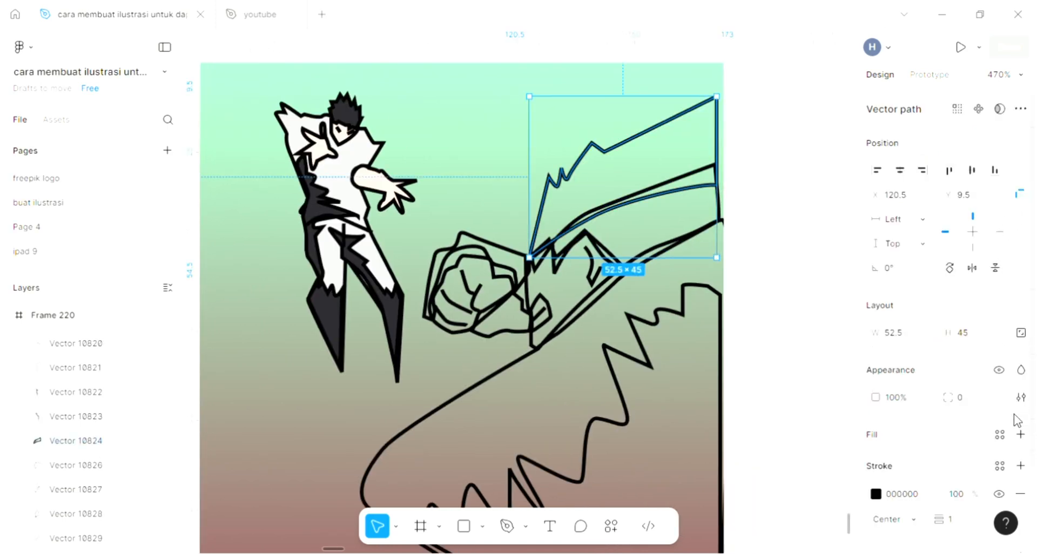
left_click(1020, 434)
left_click(692, 384)
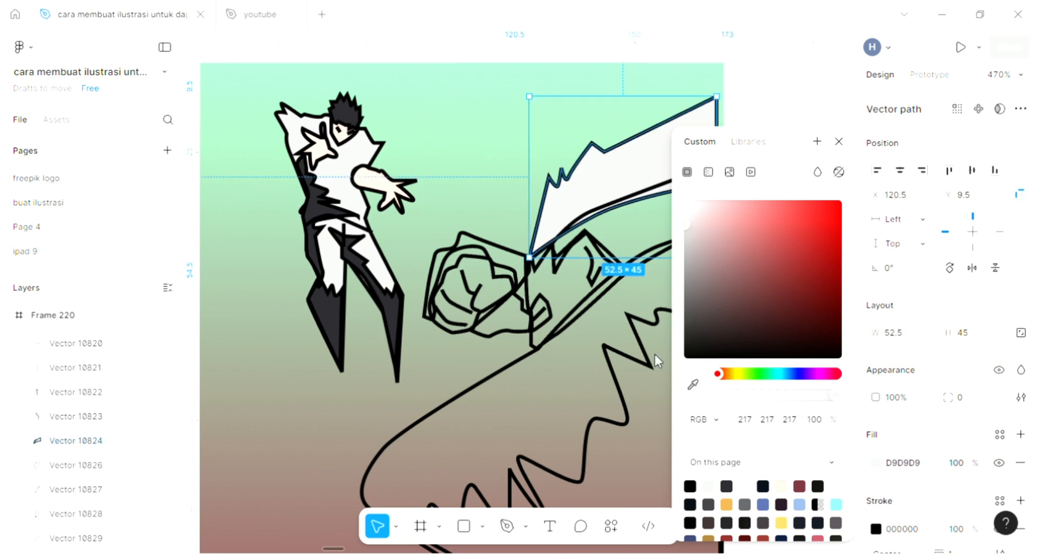
left_click(398, 305)
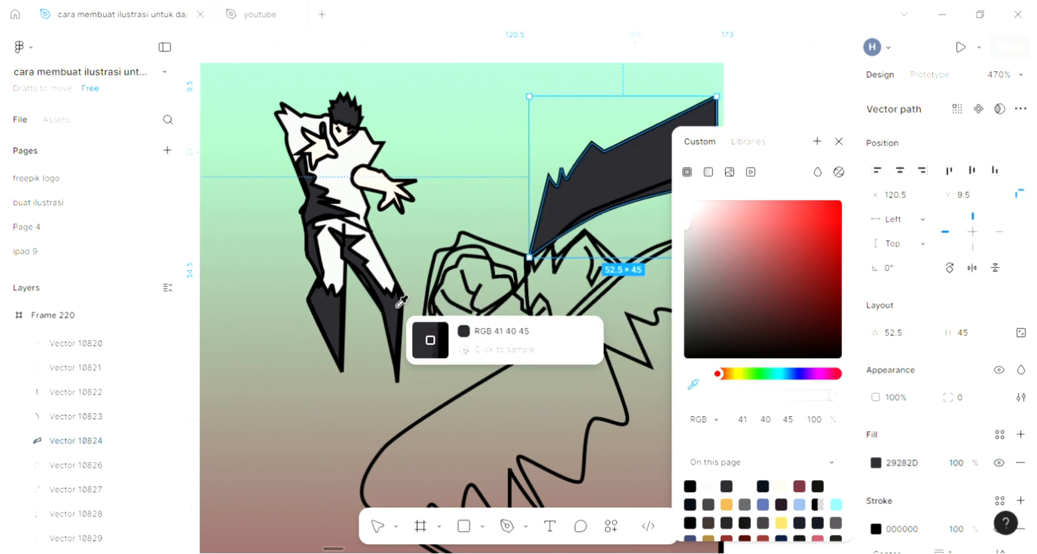
scroll(398, 306, "right", 1)
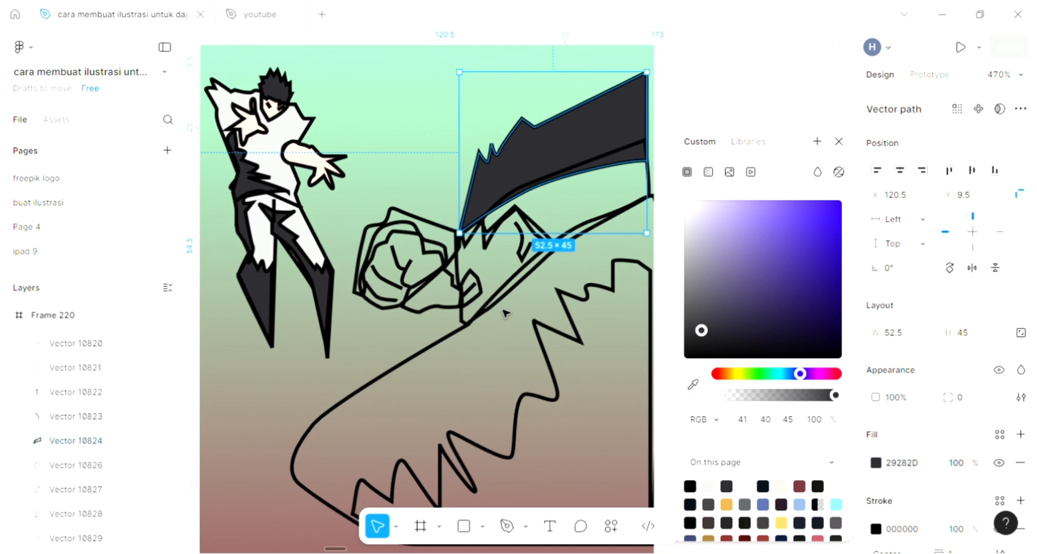
left_click(838, 142)
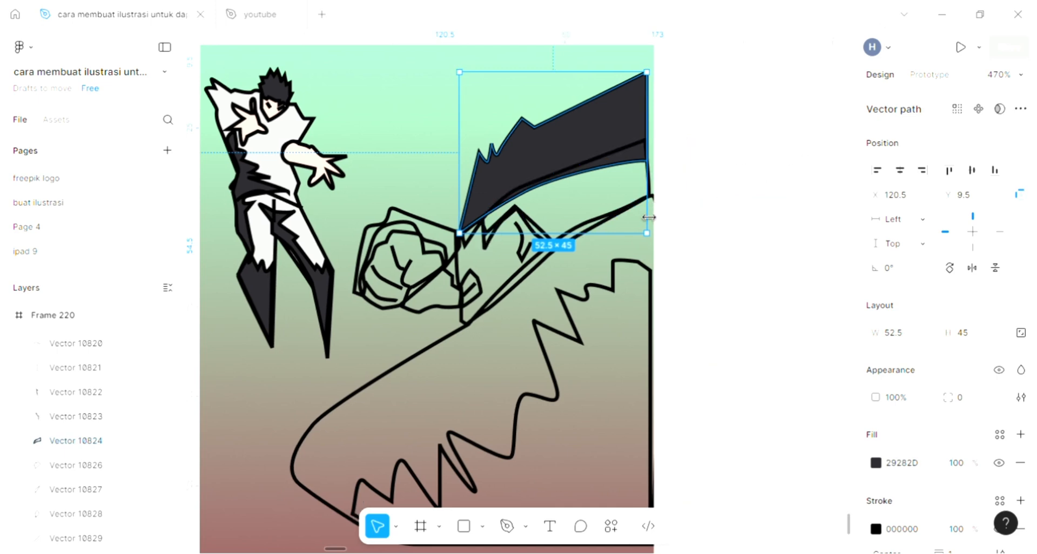
left_click(633, 206)
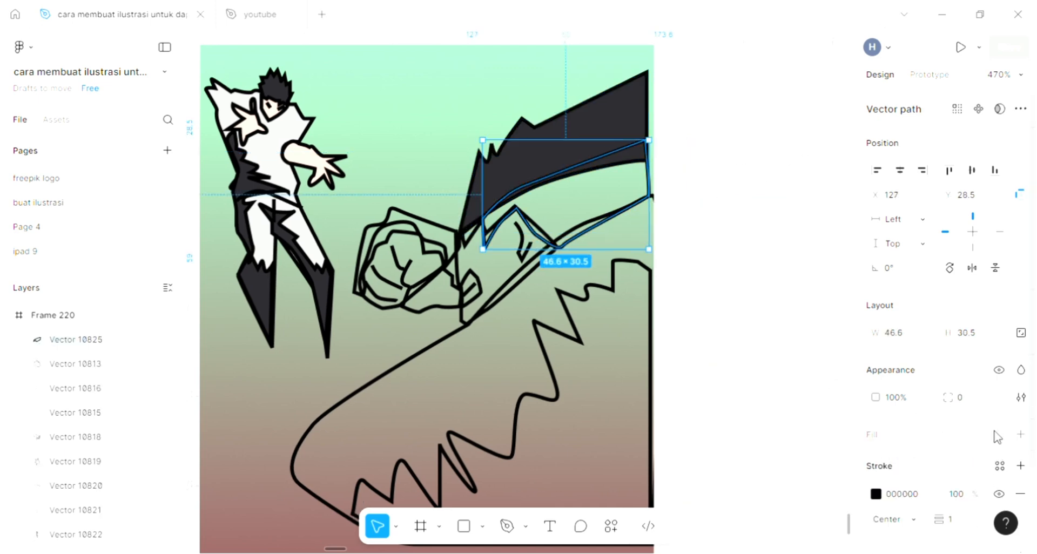
left_click(1020, 437)
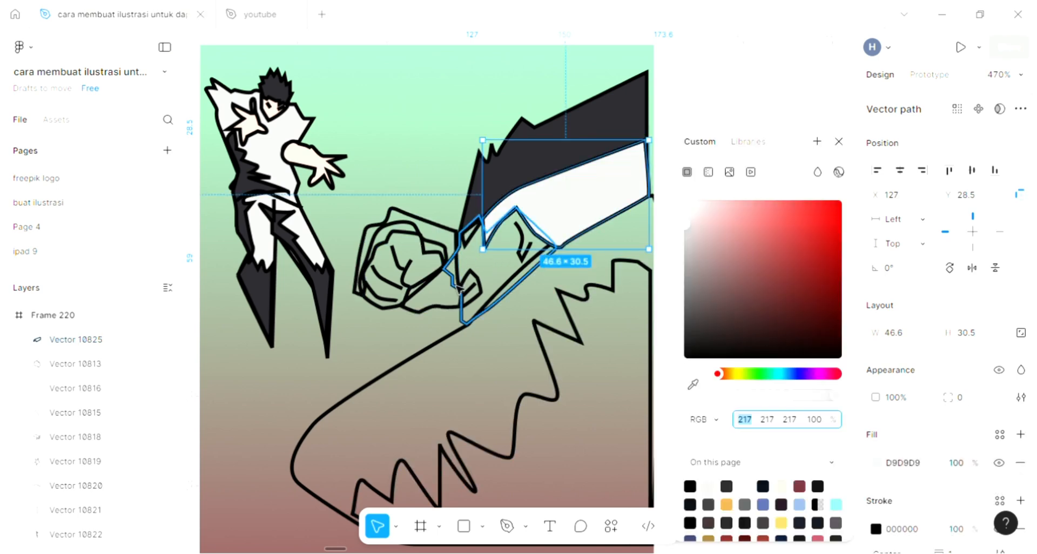
Step: Fill the large hand shape below the sleeve with skin tone FFE2D3 sampled from the figure, and send it to the back
left_click(467, 312)
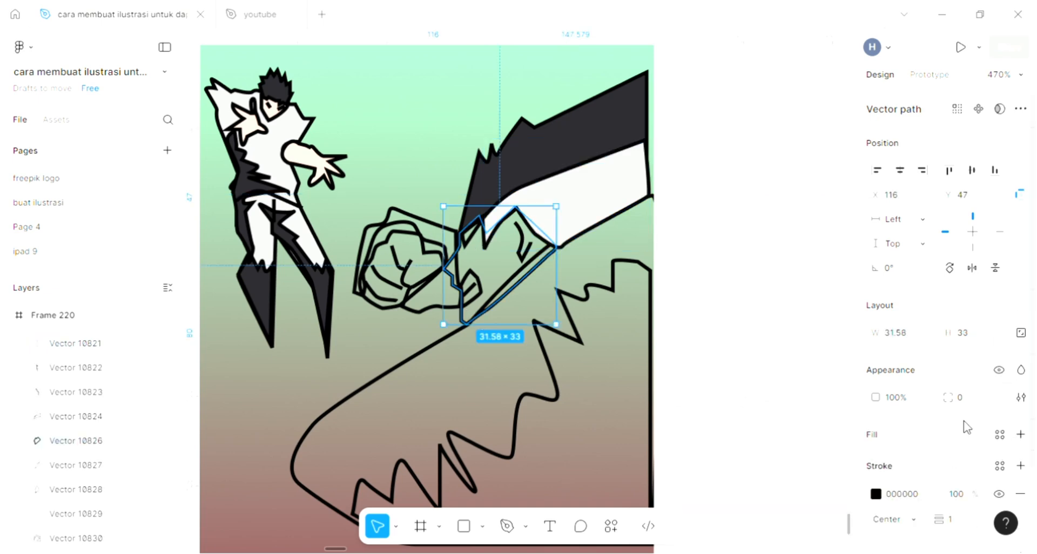
left_click(1020, 434)
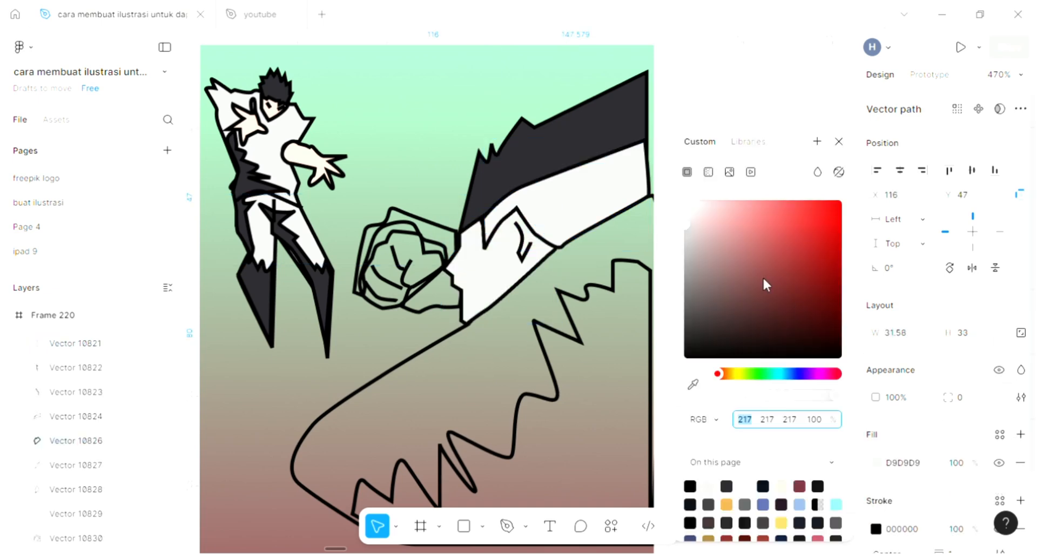
left_click(692, 384)
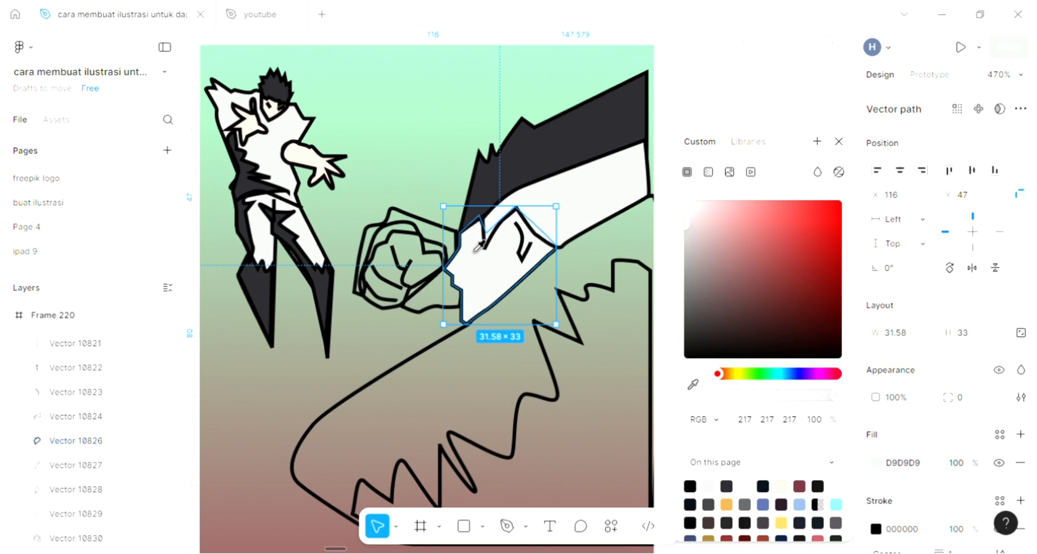
left_click(316, 151)
left_click(839, 142)
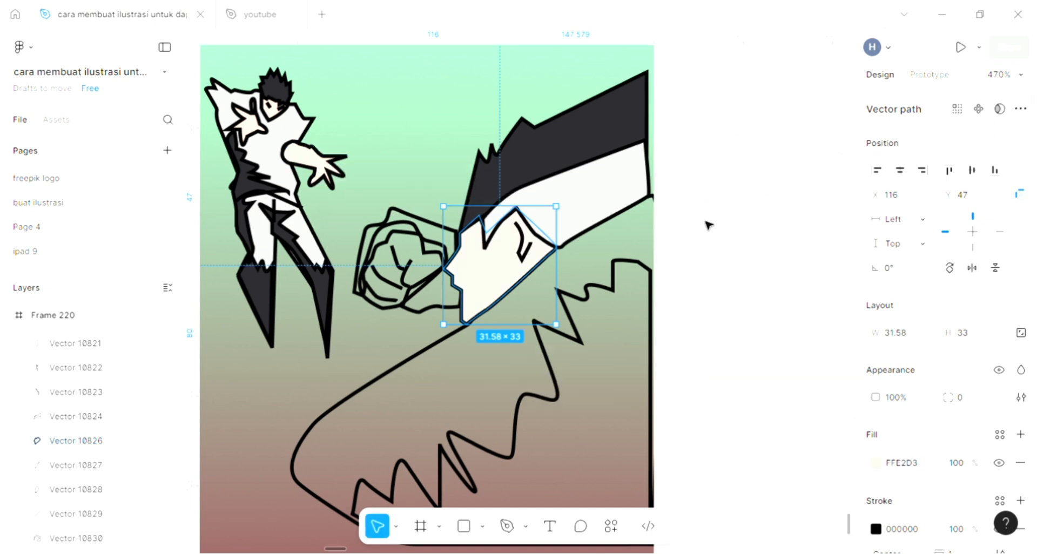
key("ctrl+shift+bracketleft")
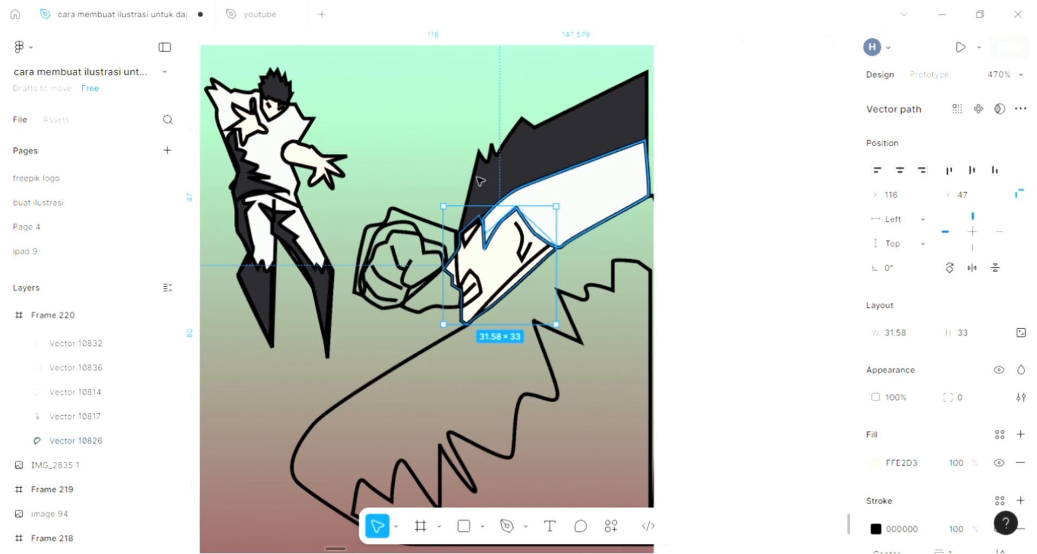
Step: Add a D9D9D9 fill to the small triangular shape at the large hand's upper edge beside the dark sleeve
left_click(474, 242)
scroll(669, 399, "up", 3)
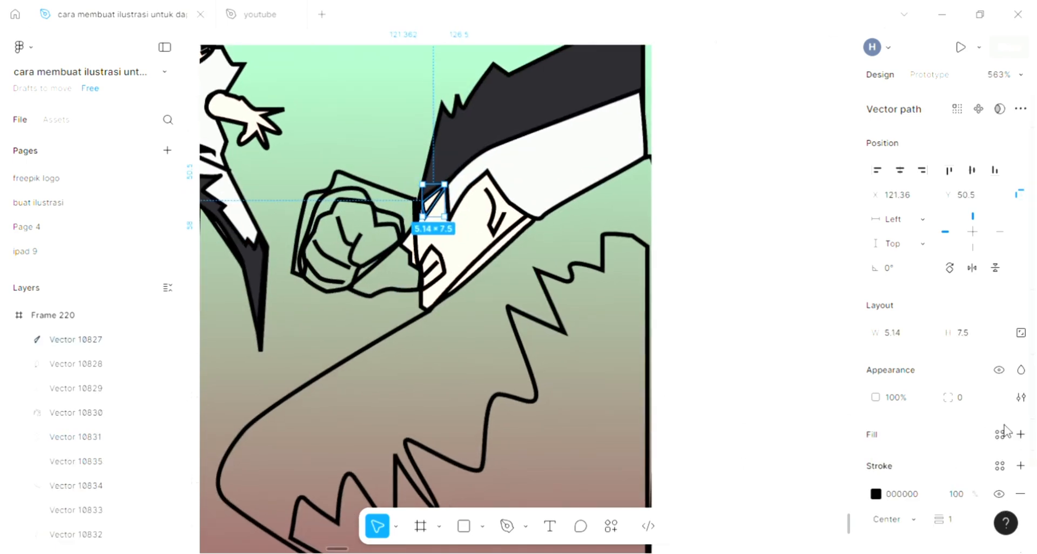
left_click(1020, 434)
scroll(625, 293, "left", 3)
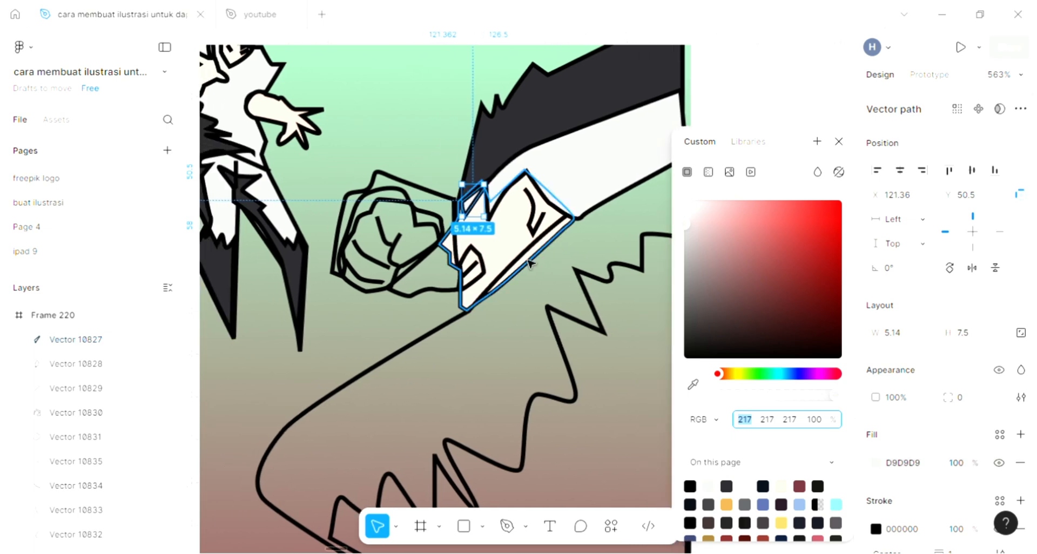
Step: Add a D9D9D9 fill to the small pointed shape at the large hand's lower edge and send it one layer backward
left_click(478, 265)
scroll(486, 265, "left", 2)
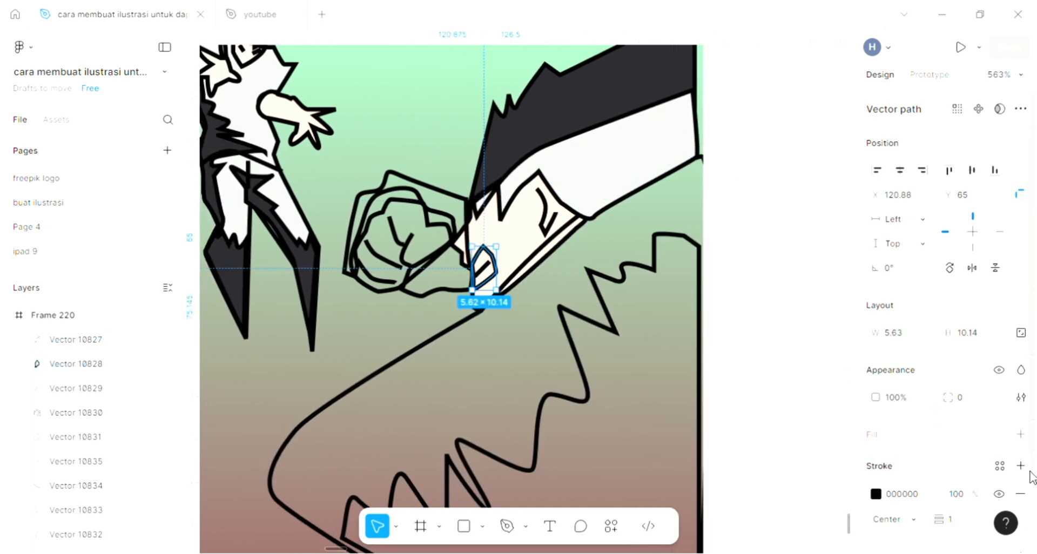
left_click(1020, 434)
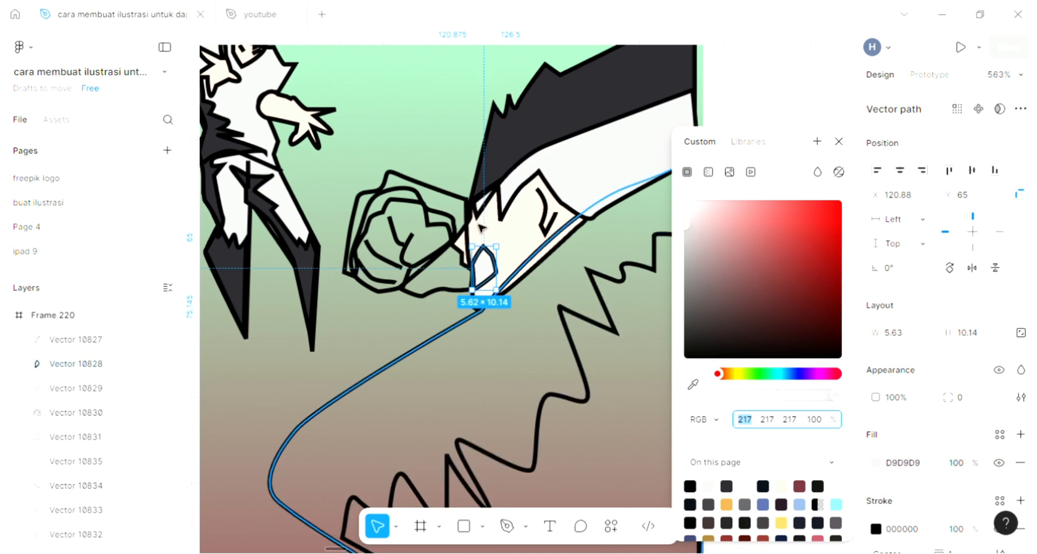
key("ctrl+bracketleft")
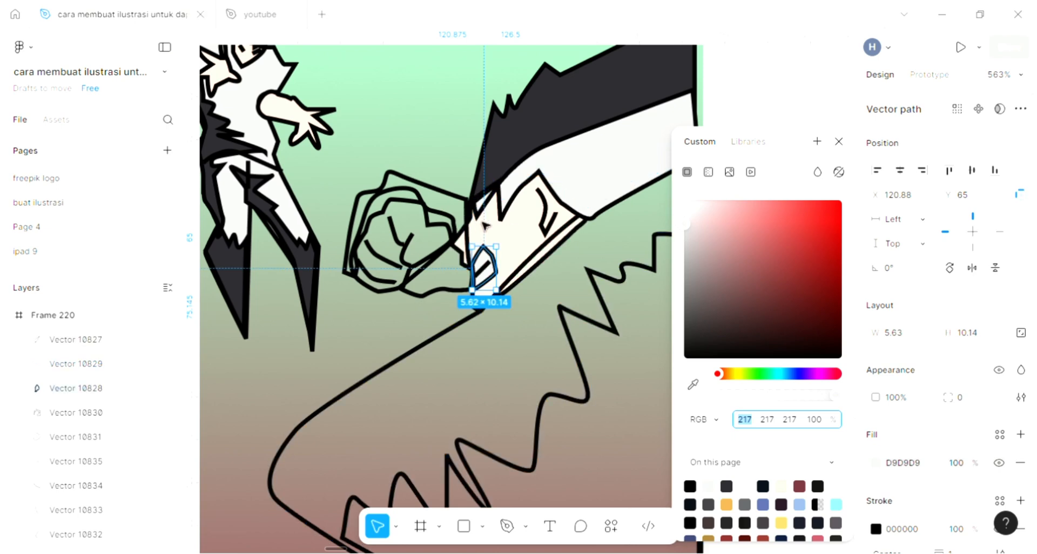
left_click(692, 380)
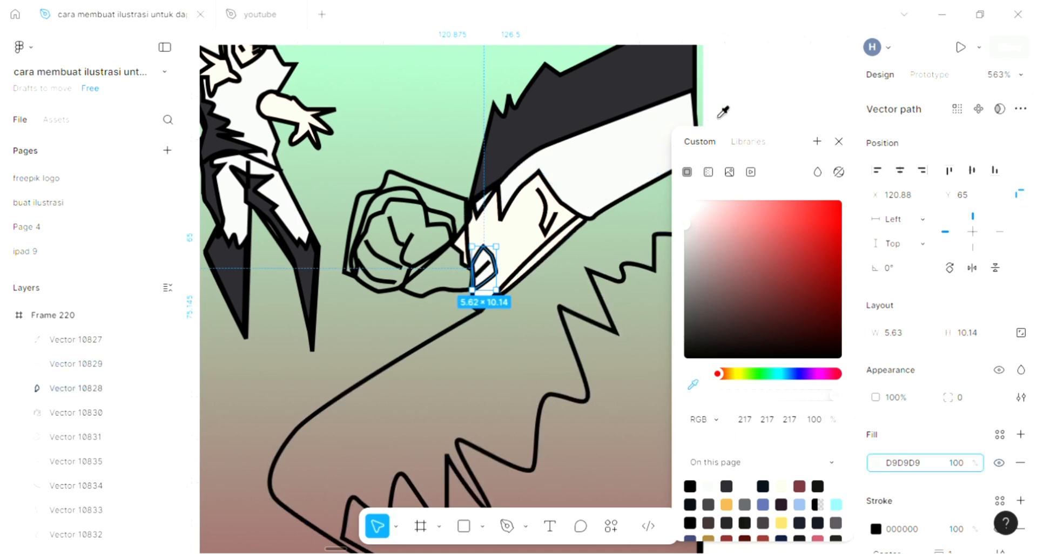
left_click(748, 89)
left_click(755, 101)
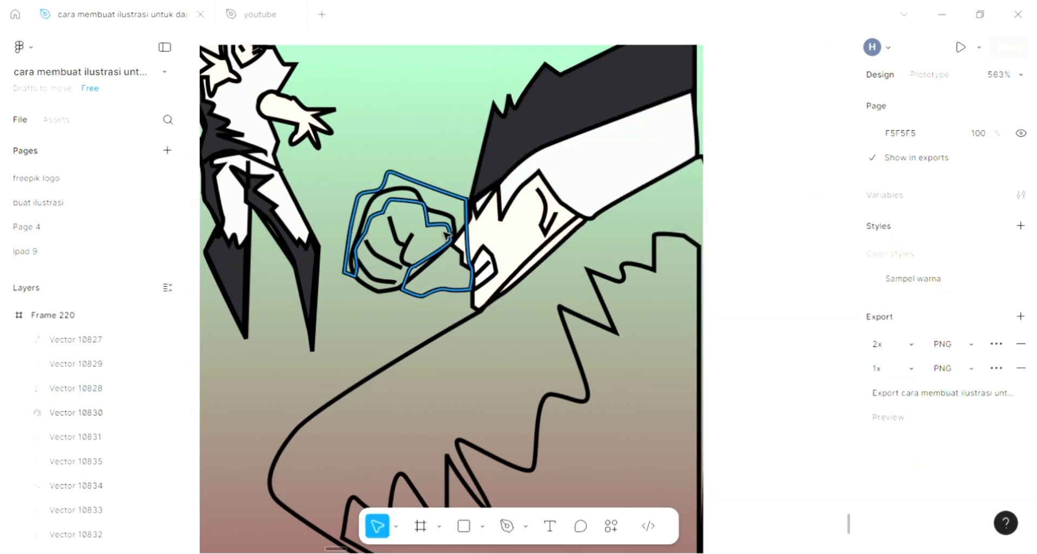
Step: Add a D9D9D9 fill to the outer cuff shape around the clenched fist beside the large hand
scroll(432, 221, "up", 2)
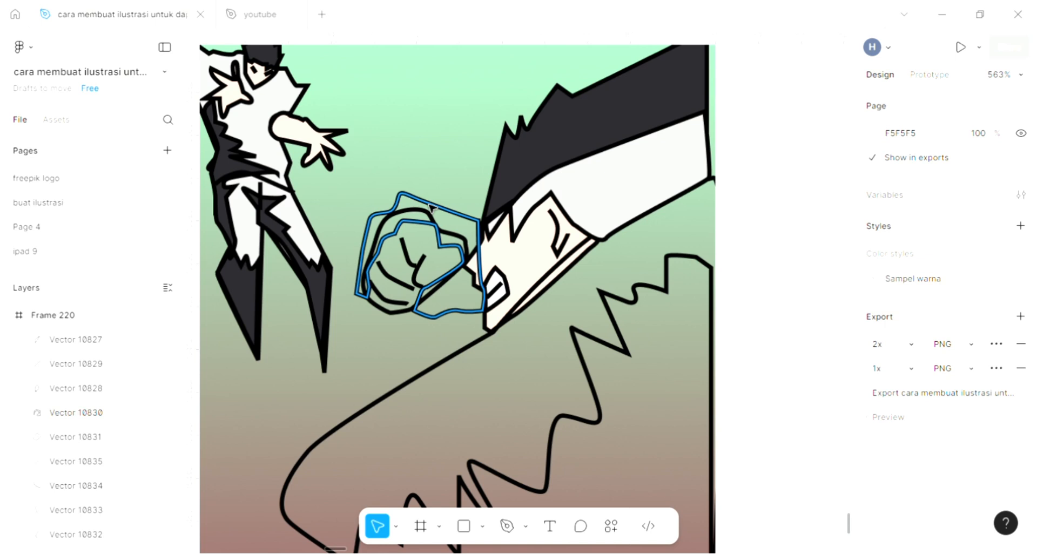
left_click(431, 207)
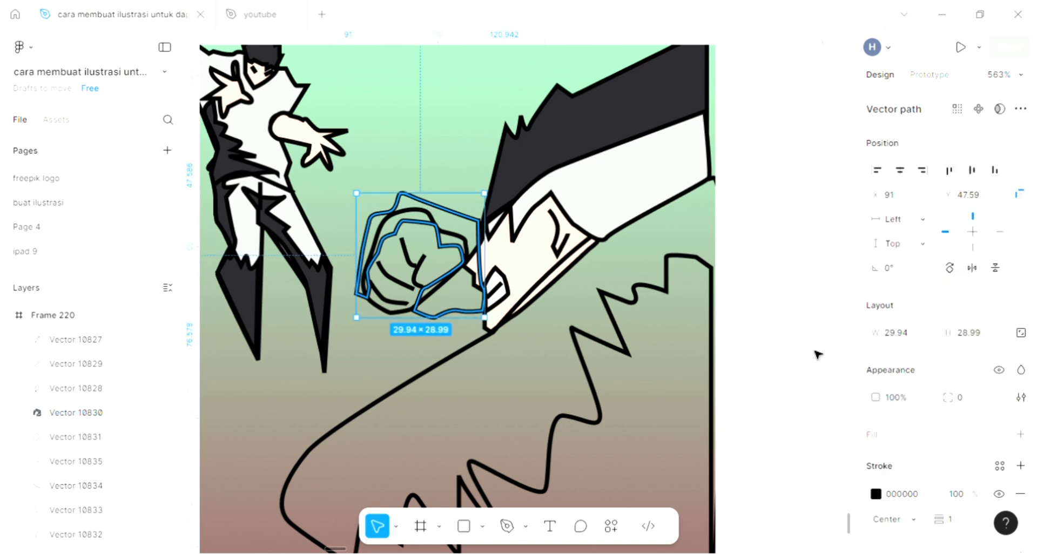
left_click(1020, 434)
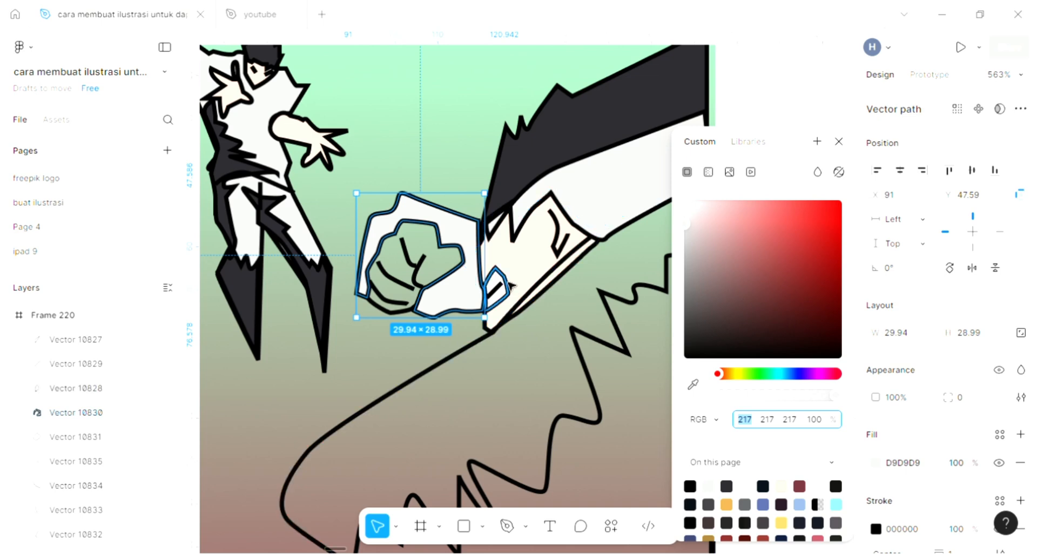
scroll(494, 267, "down", 2)
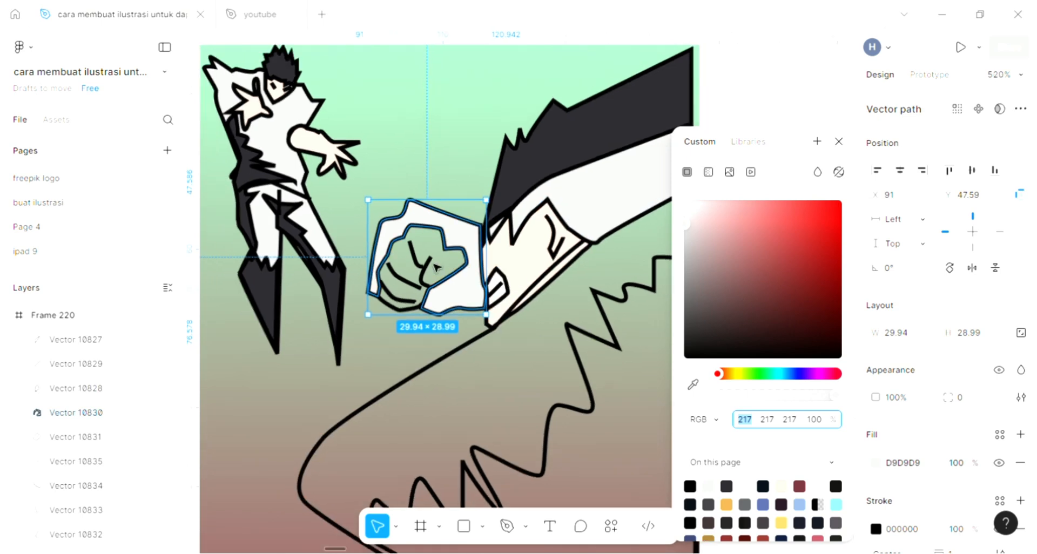
Step: Fill the clenched fist's inner shape with skin tone FFE2D3 sampled from the large hand, and send it to the back
left_click(423, 311)
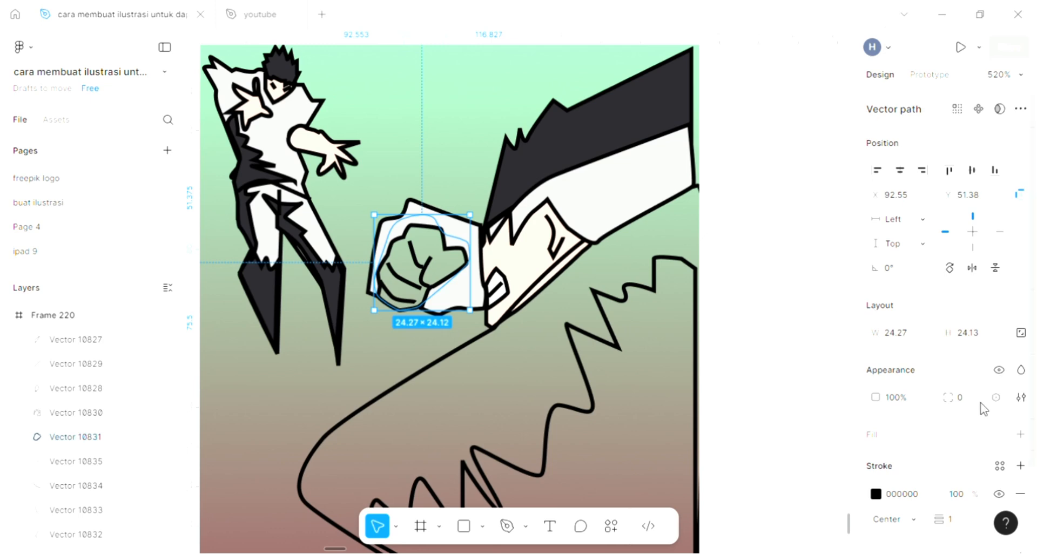
left_click(1020, 435)
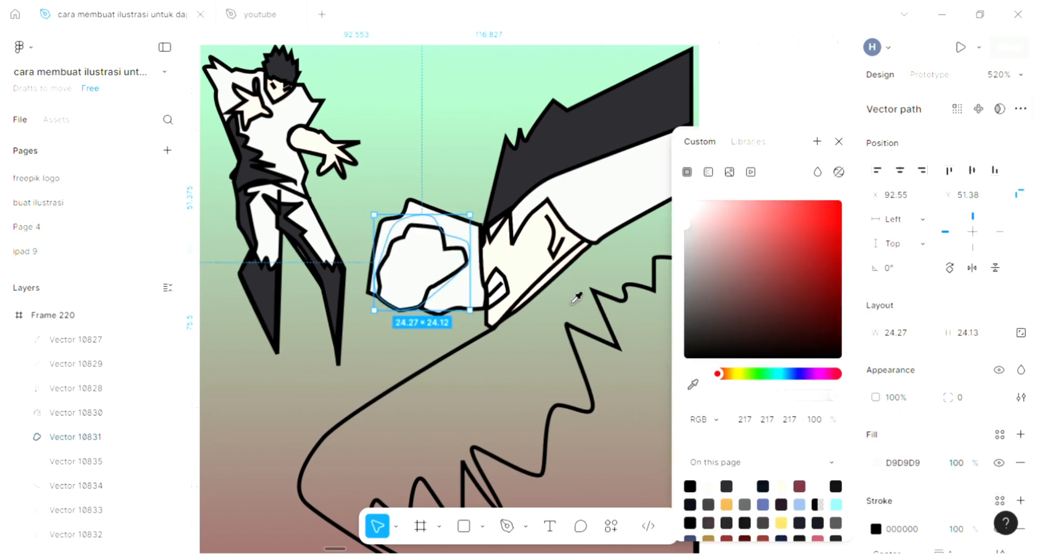
left_click(528, 262)
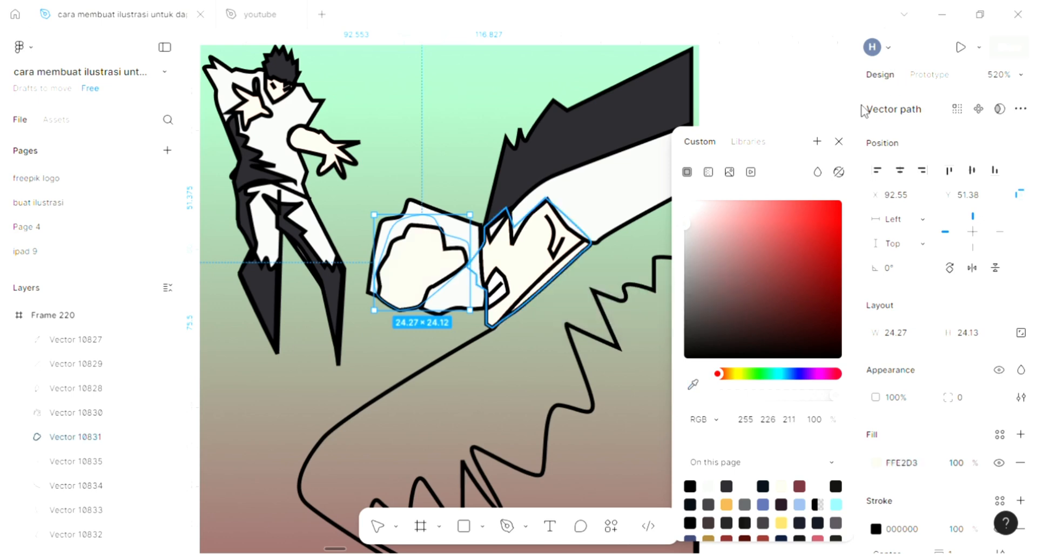
left_click(839, 142)
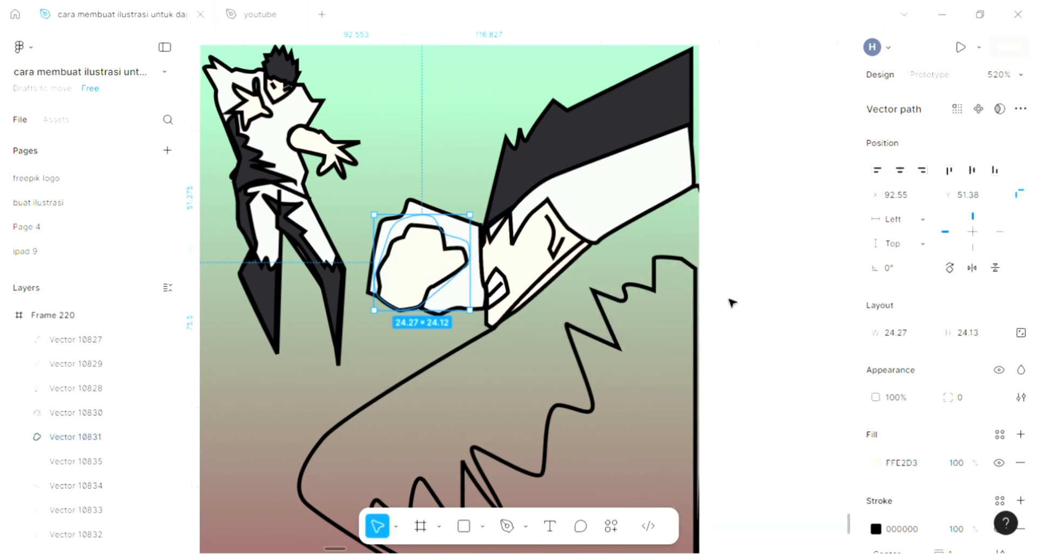
key("[")
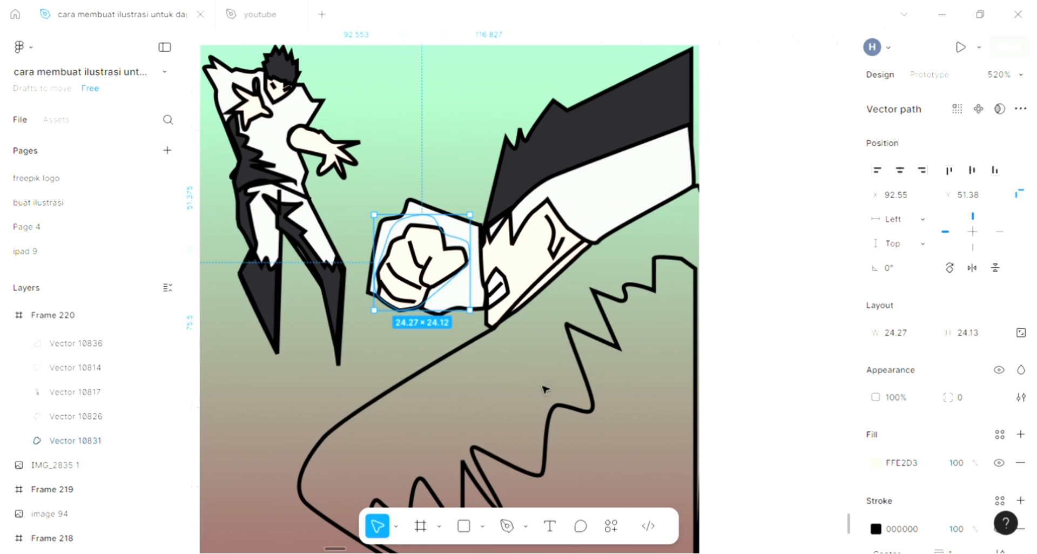
Step: Add a D9D9D9 fill to the large rounded foreground shape below the hand and send it to the back
left_click(386, 391)
scroll(463, 329, "down", 2)
scroll(468, 329, "down", 1)
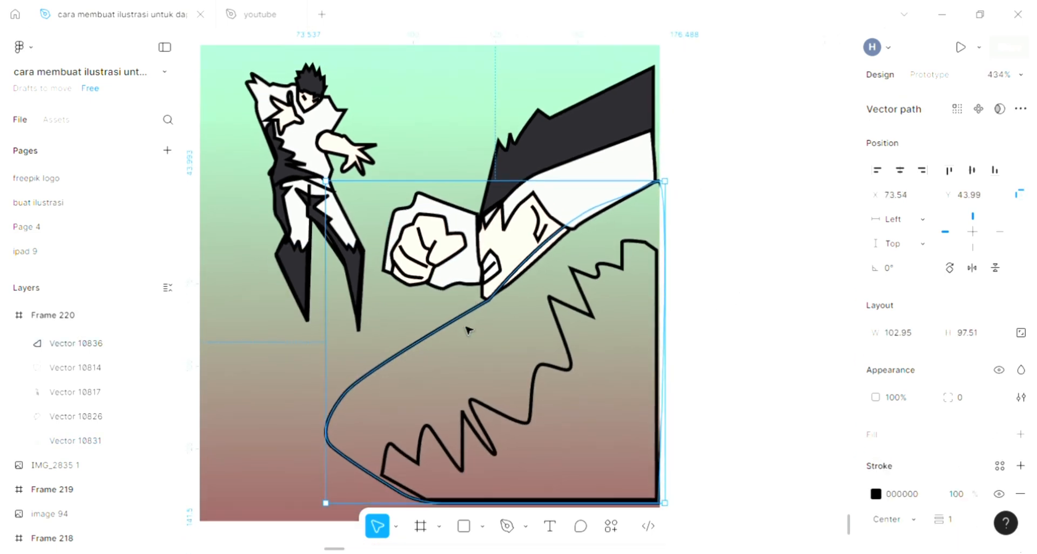
scroll(1031, 438, "down", 2)
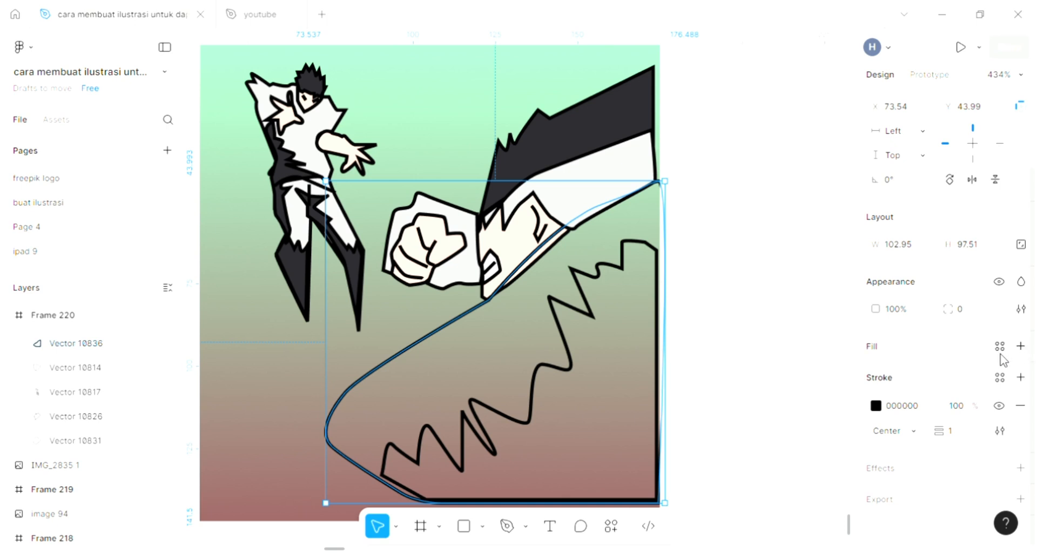
left_click(1020, 346)
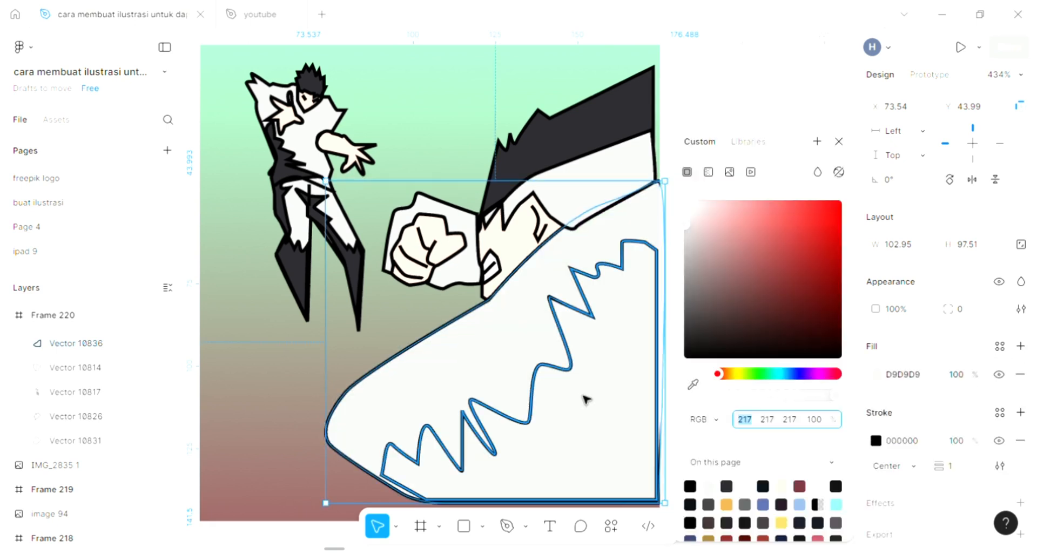
left_click(550, 376)
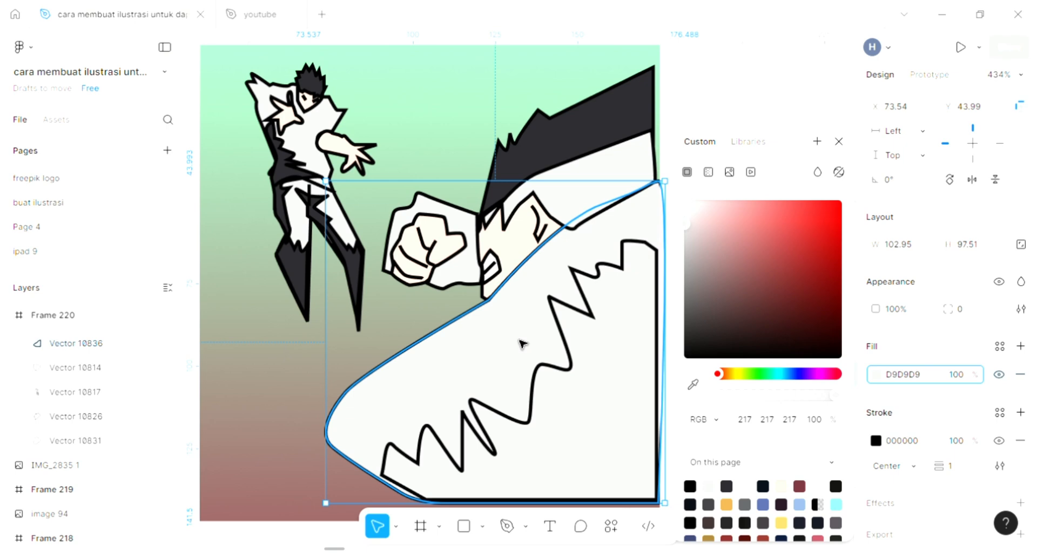
key("bracketleft")
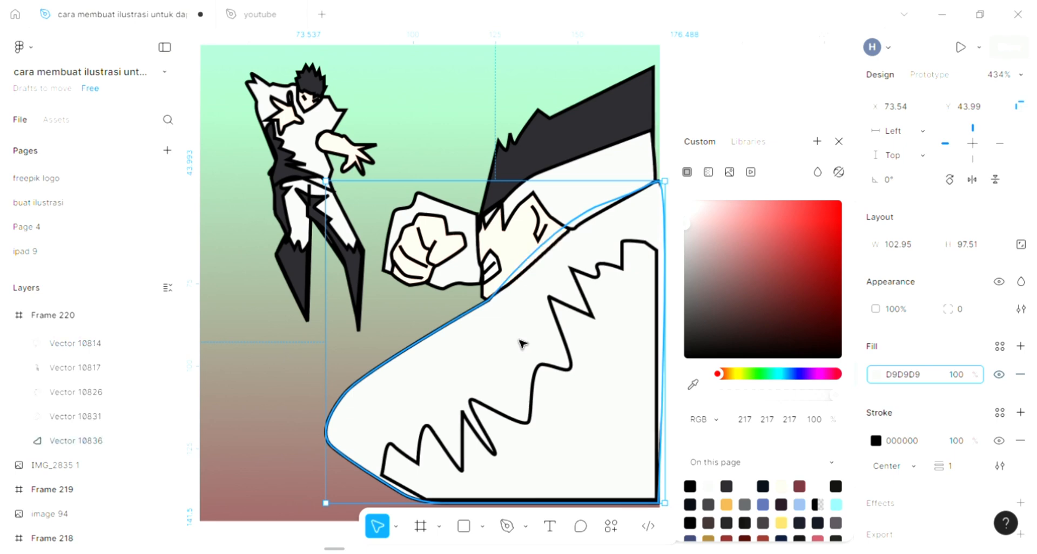
Step: Fill the jagged shape inside the large rounded foreground shape with 29282D sampled from the dark sleeve
left_click(529, 423)
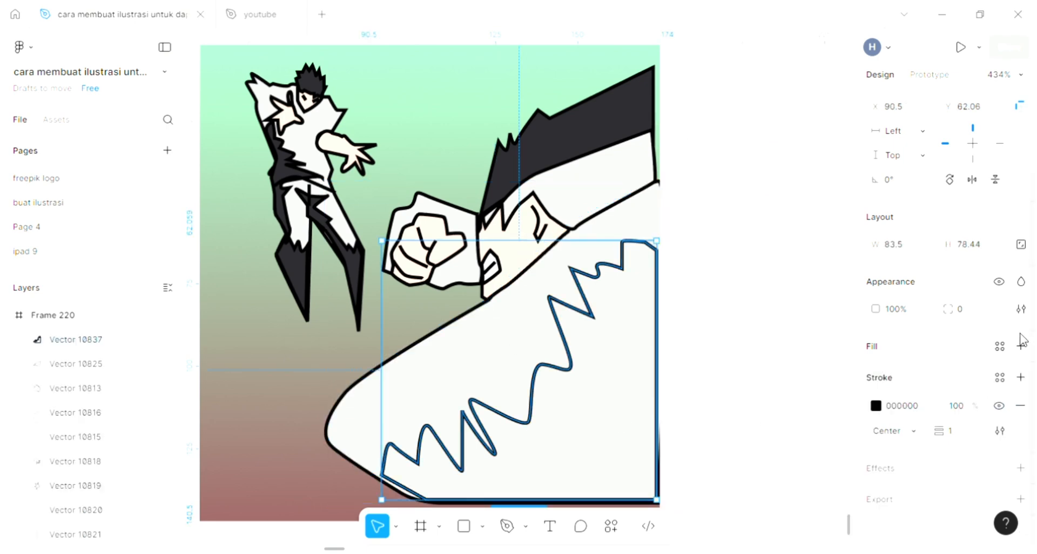
left_click(693, 384)
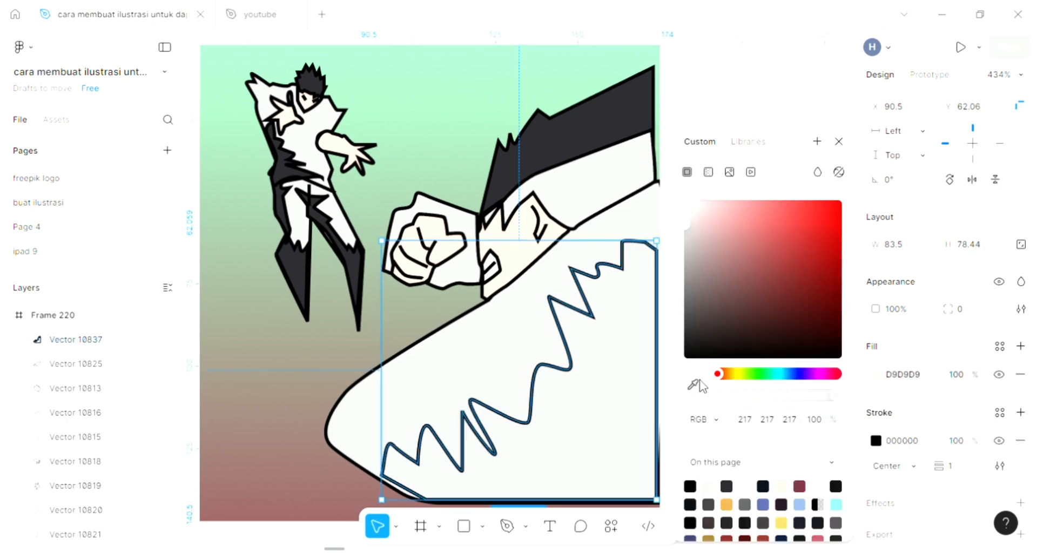
left_click(585, 141)
left_click(839, 143)
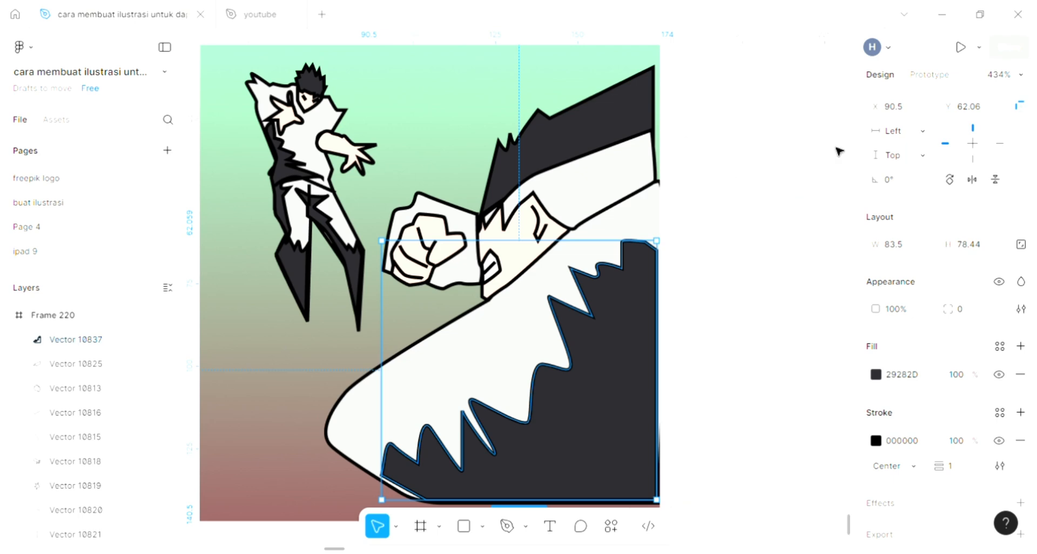
left_click(729, 230)
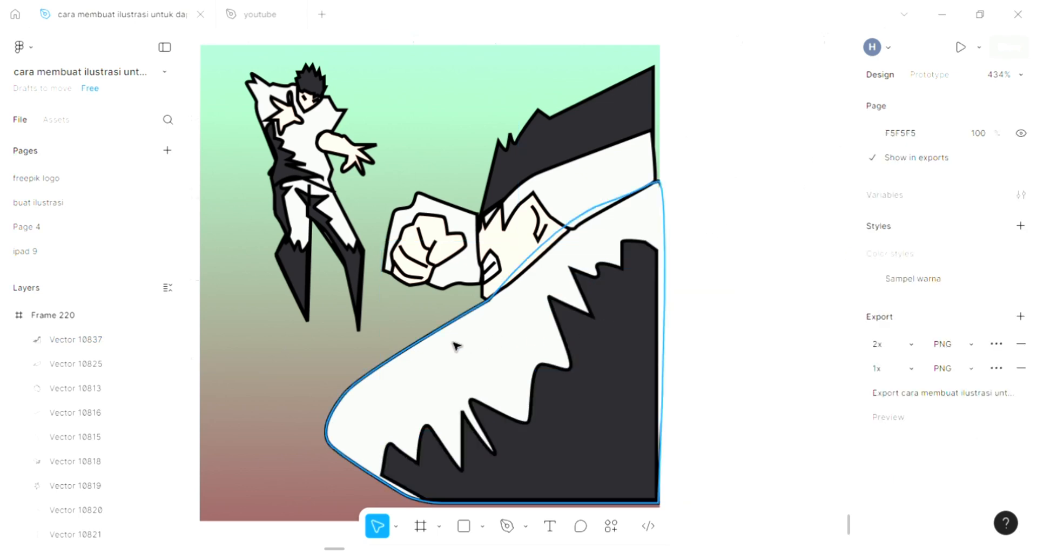
key("p")
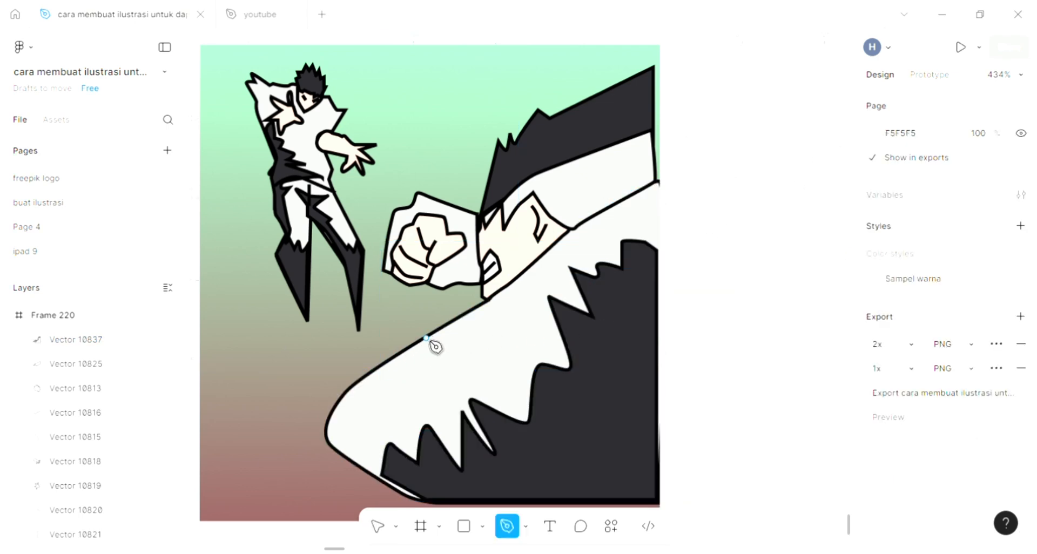
left_click(427, 339)
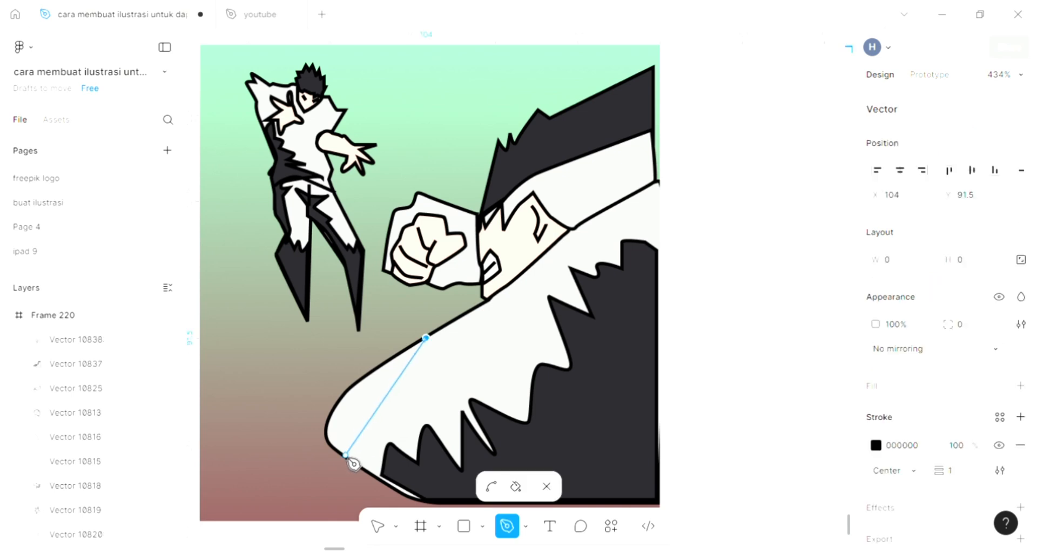
left_click_drag(345, 455, 350, 463)
key("Escape")
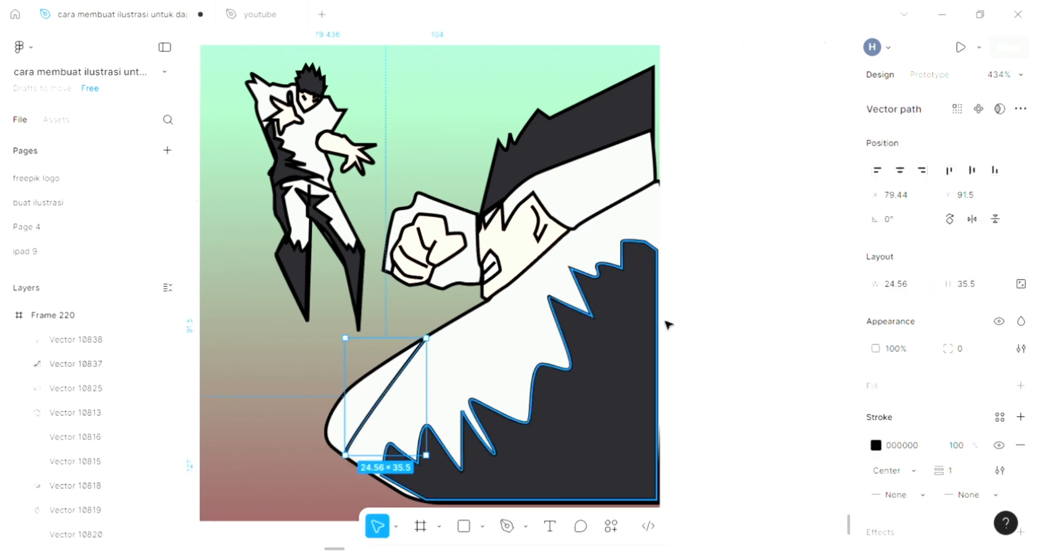
left_click(713, 286)
scroll(609, 239, "left", 2)
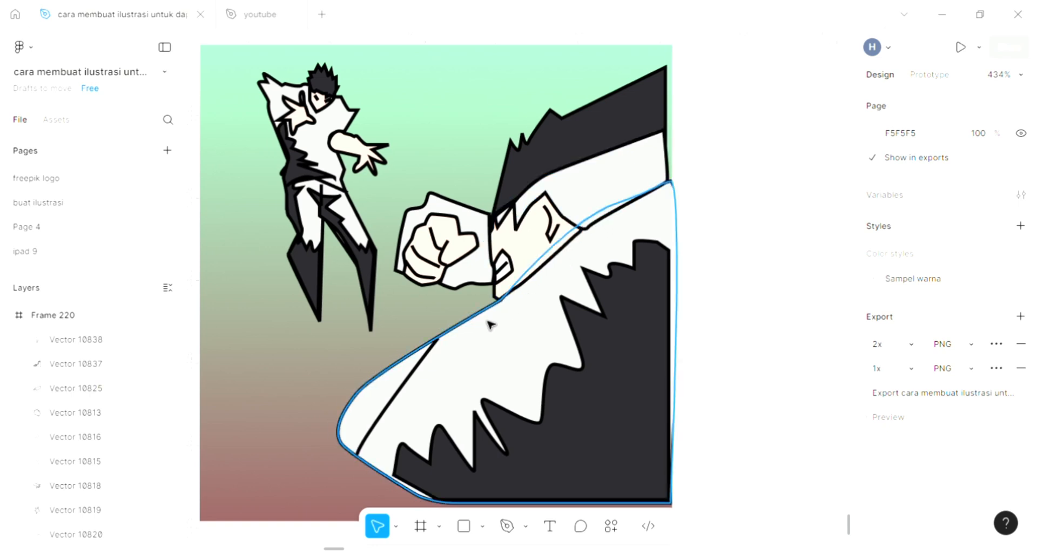
left_click(445, 360)
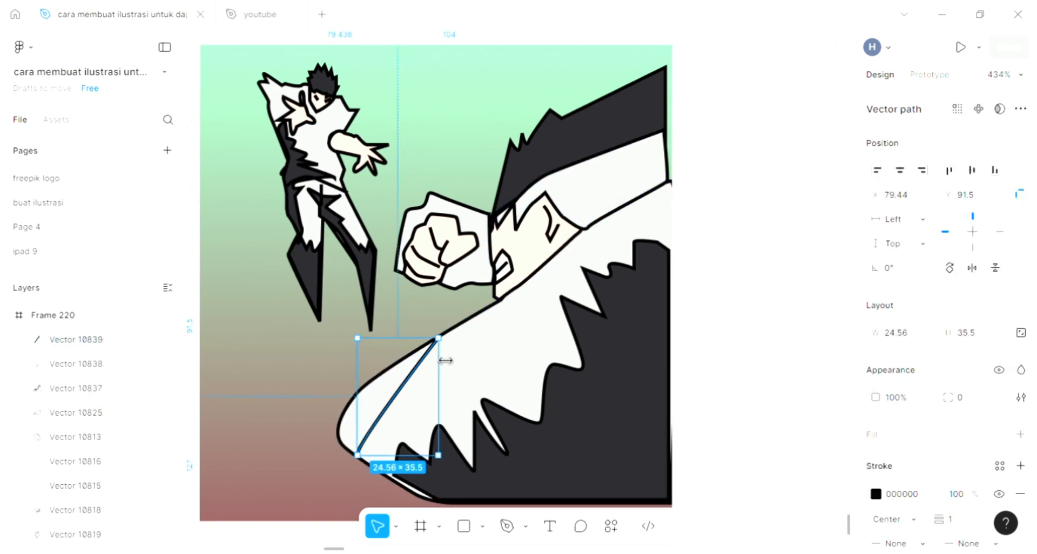
key("Delete")
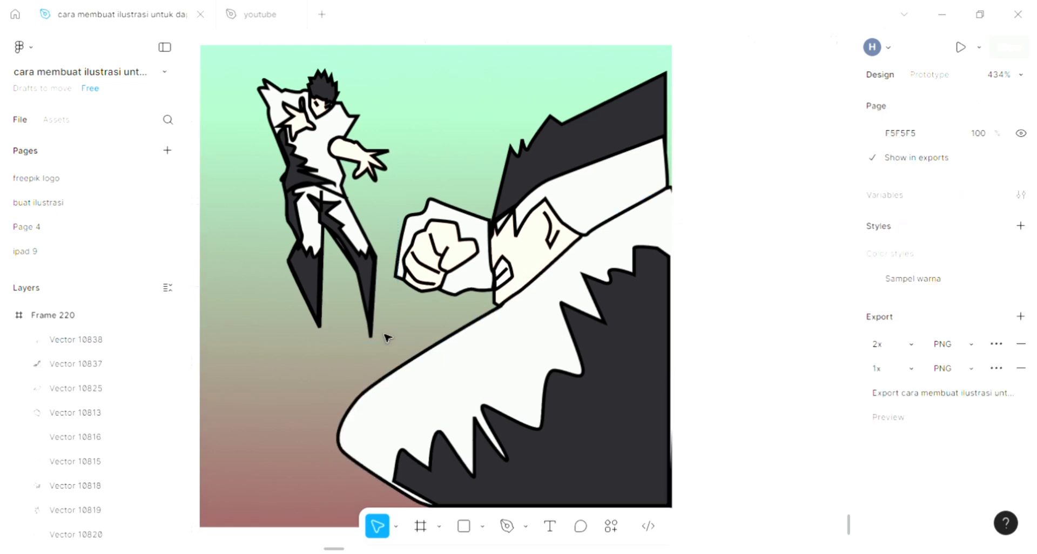
Step: Draw a closed jagged shape about 41 × 38.5 with the Pen tool along the upper edge of the large foreground shape's rounded tip
scroll(359, 363, "up", 2)
scroll(343, 389, "down", 1)
key("p")
scroll(336, 422, "down", 1)
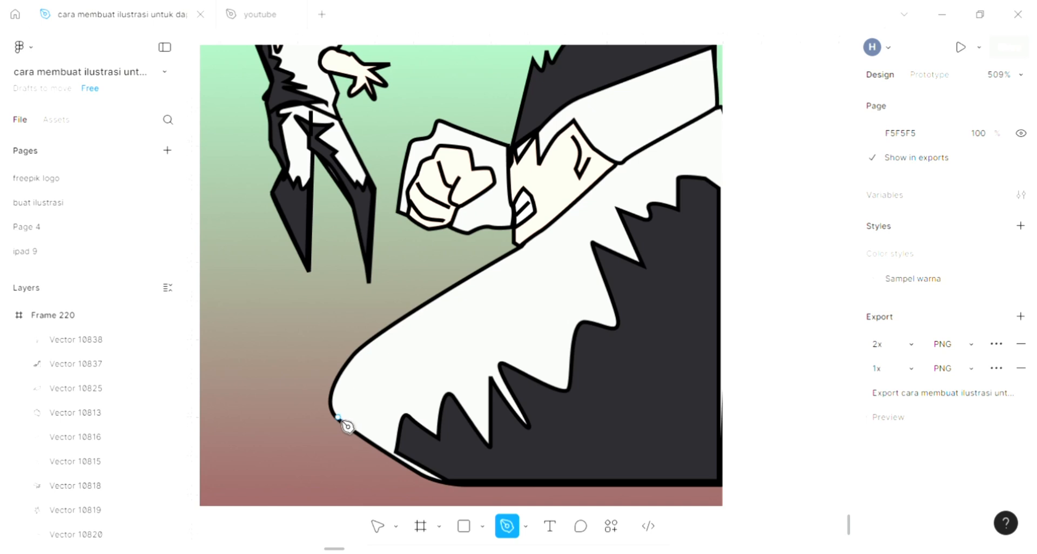
left_click(338, 417)
left_click(351, 377)
left_click(390, 359)
left_click(419, 371)
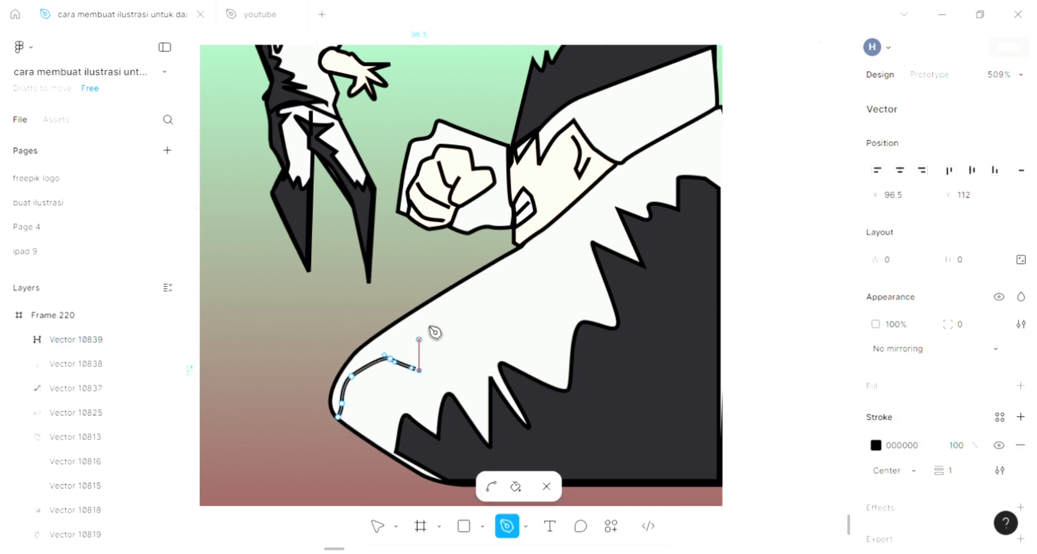
left_click(427, 324)
left_click(467, 307)
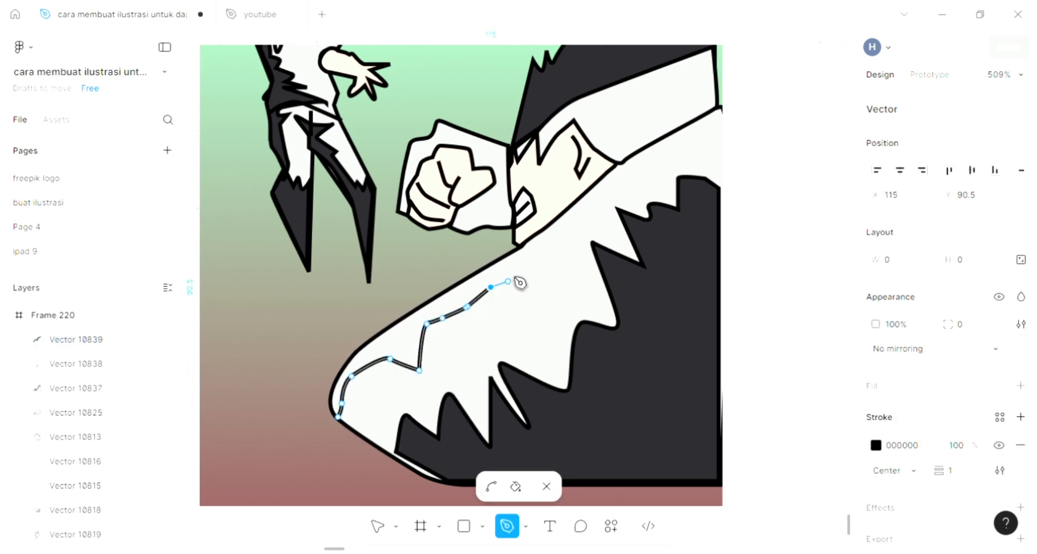
left_click(490, 287)
left_click(491, 268)
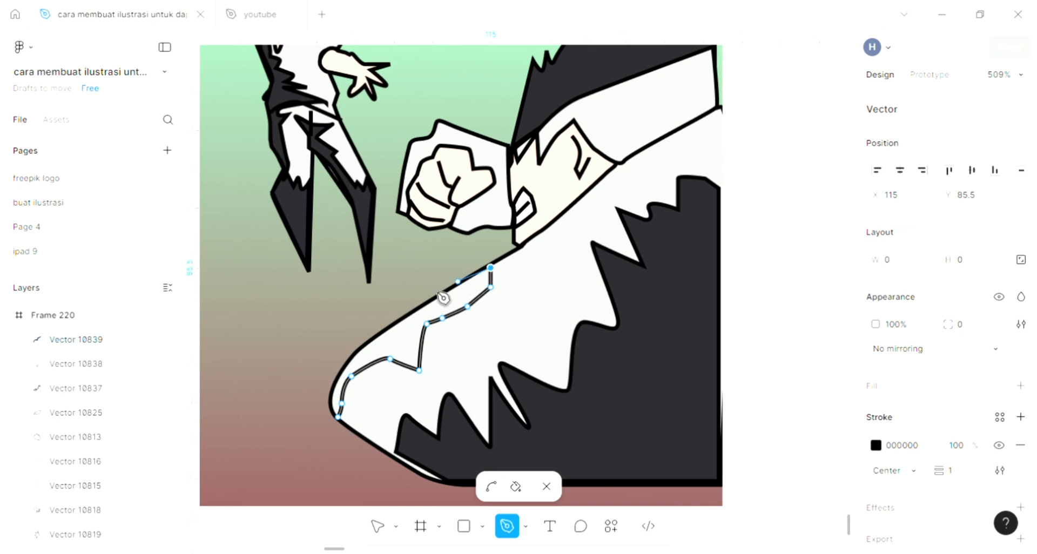
left_click_drag(361, 347, 351, 359)
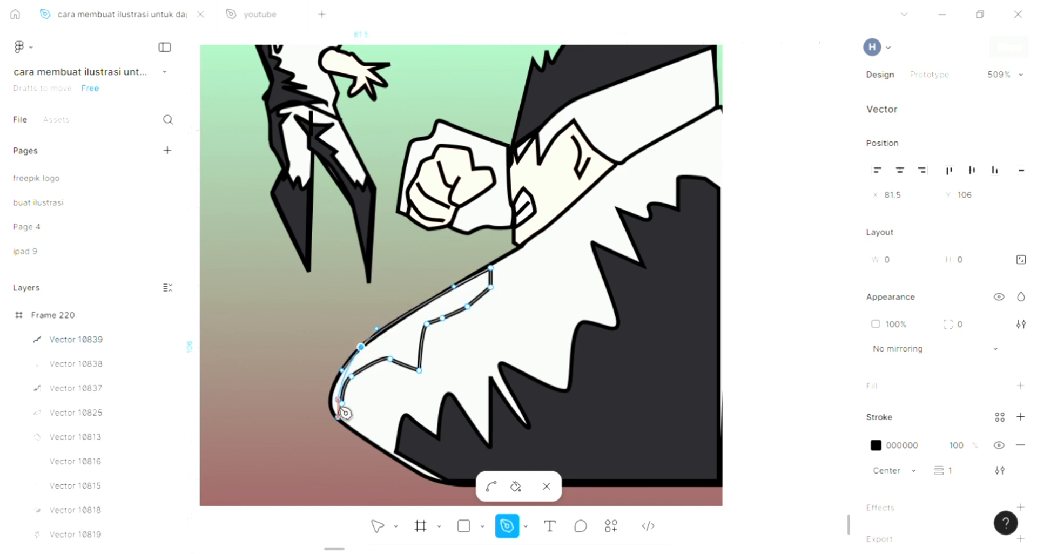
left_click_drag(334, 417, 357, 438)
key("ctrl+z")
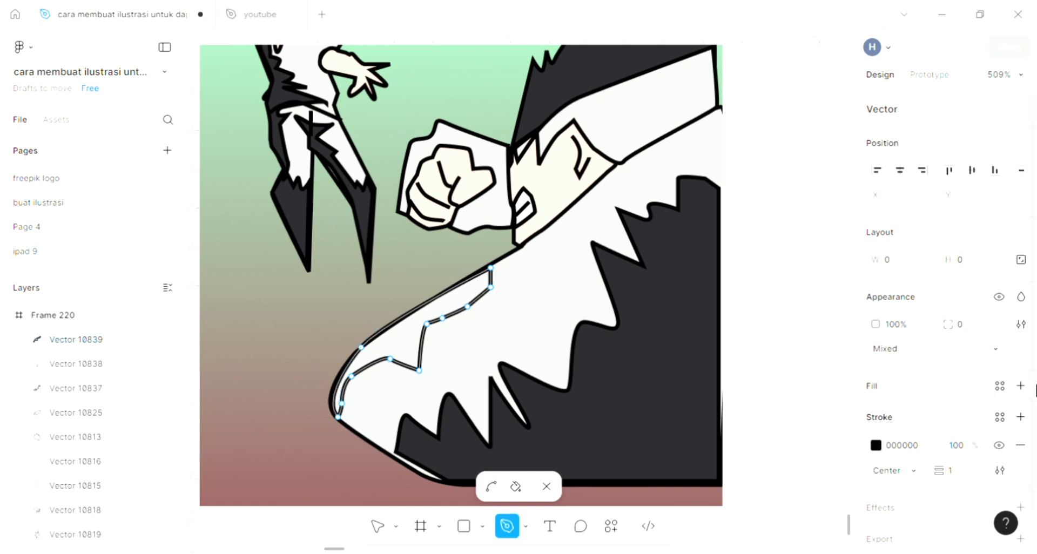
Step: Fill the new shape along the rounded tip with 29282D sampled from the large dark jagged area, and finish editing it
left_click(910, 392)
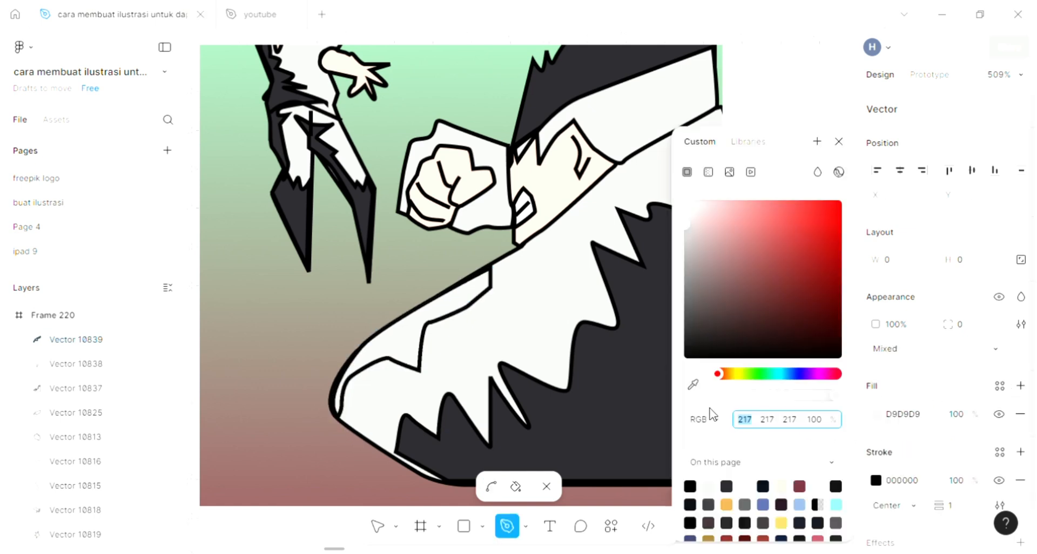
left_click(693, 385)
left_click(663, 441)
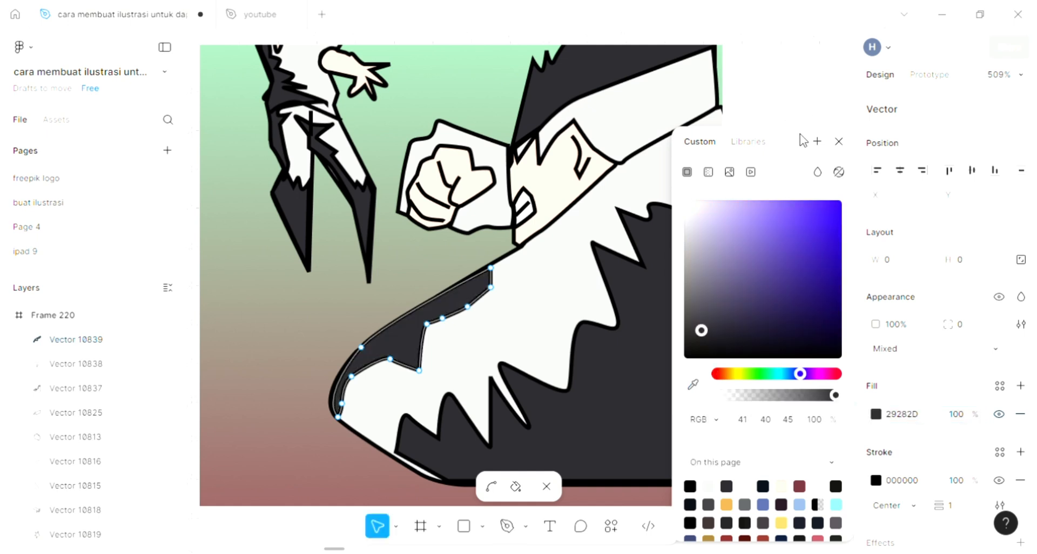
left_click(840, 141)
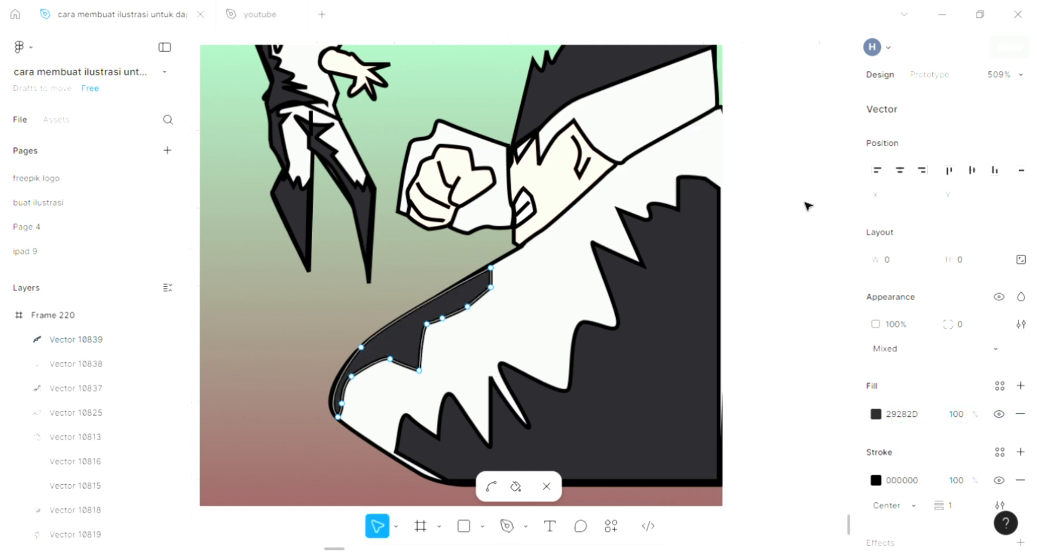
scroll(807, 206, "down", 3)
key("Escape")
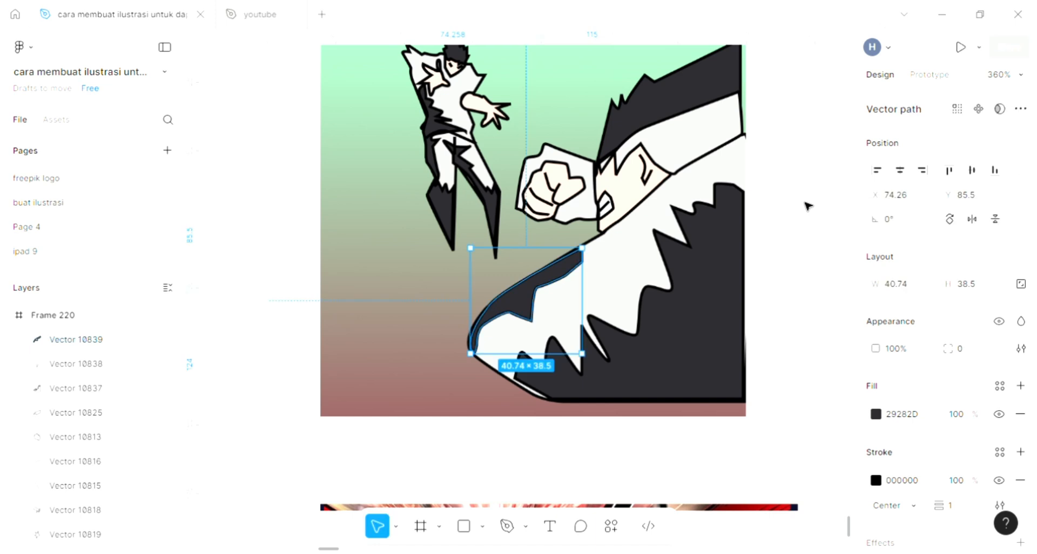
key("Escape")
scroll(807, 206, "up", 1)
scroll(808, 207, "up", 1)
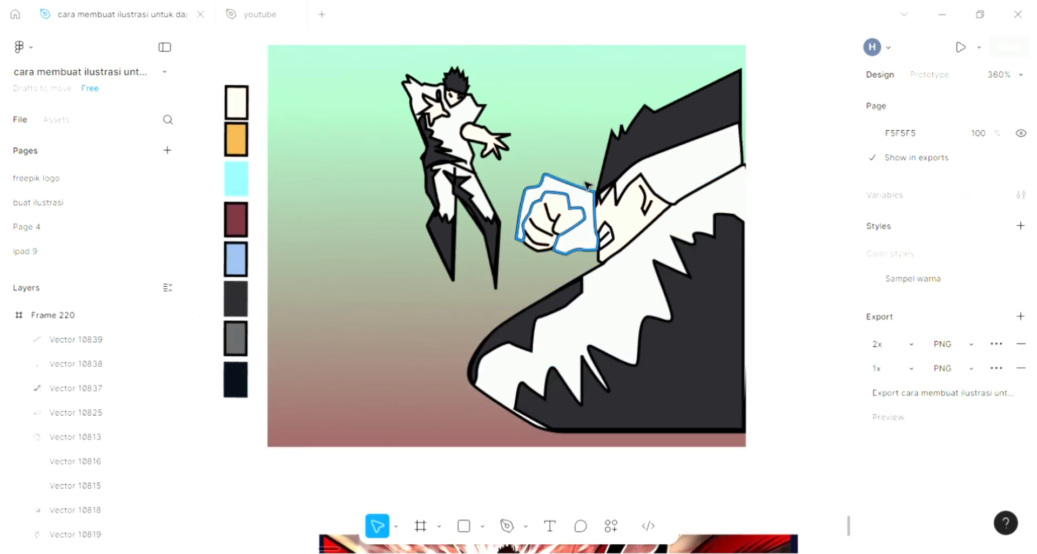
Step: Draw a closed jagged shape with the Pen tool across the large foreground shape, zigzagging from the frame's right edge to the shape's upper outline and back
scroll(459, 178, "up", 1)
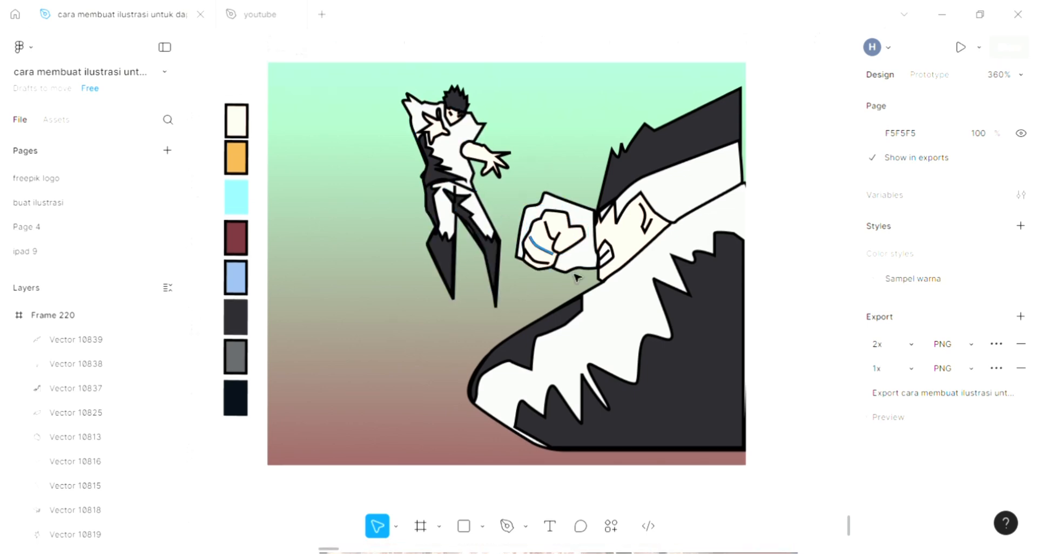
scroll(577, 277, "up", 1)
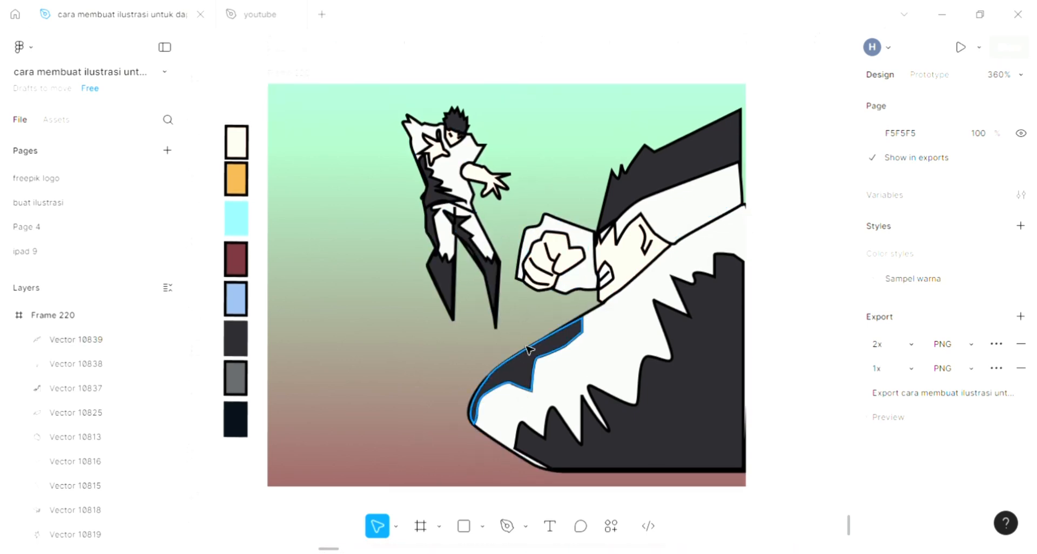
left_click(505, 525)
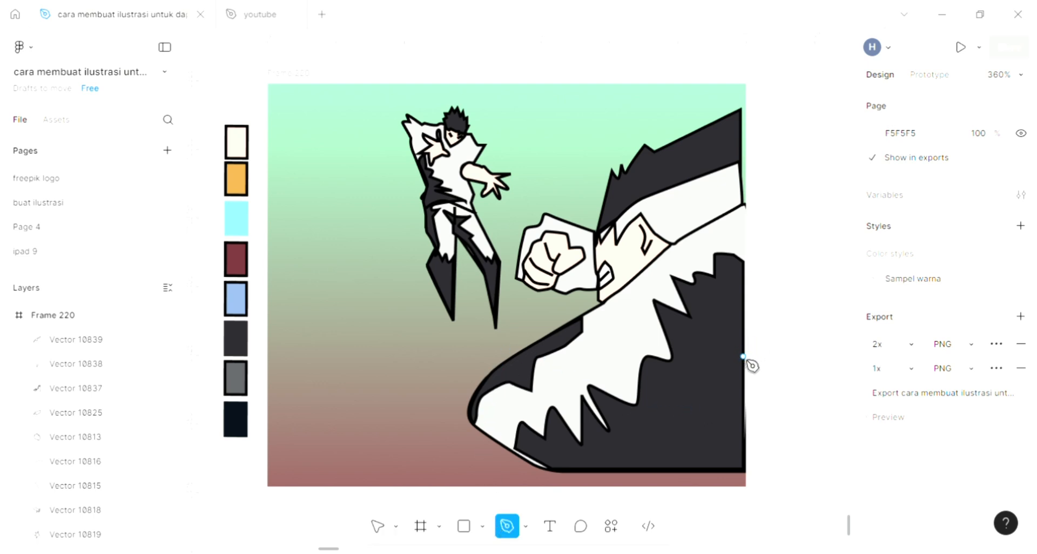
scroll(752, 366, "up", 4, "ctrl")
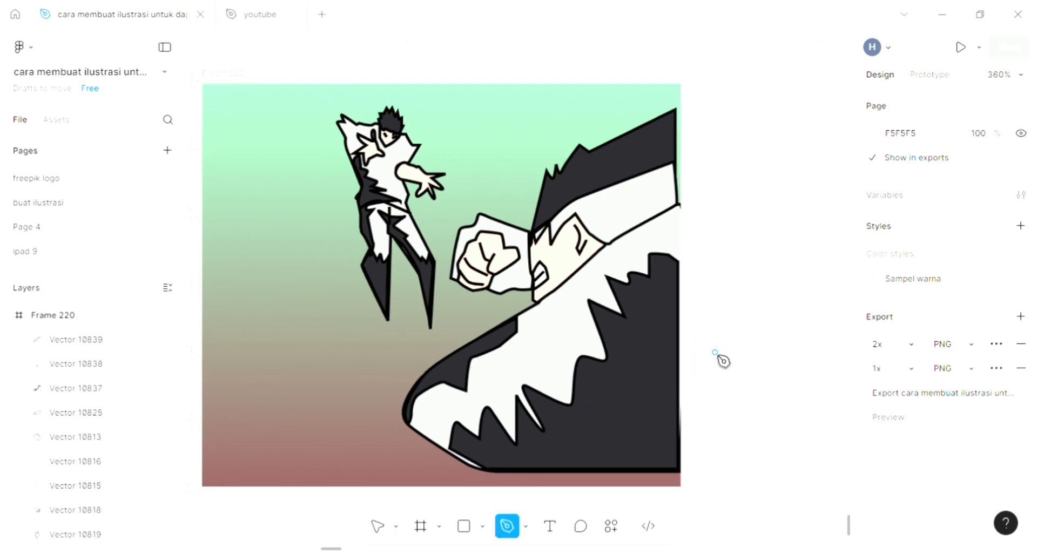
scroll(666, 370, "down", 1, "ctrl")
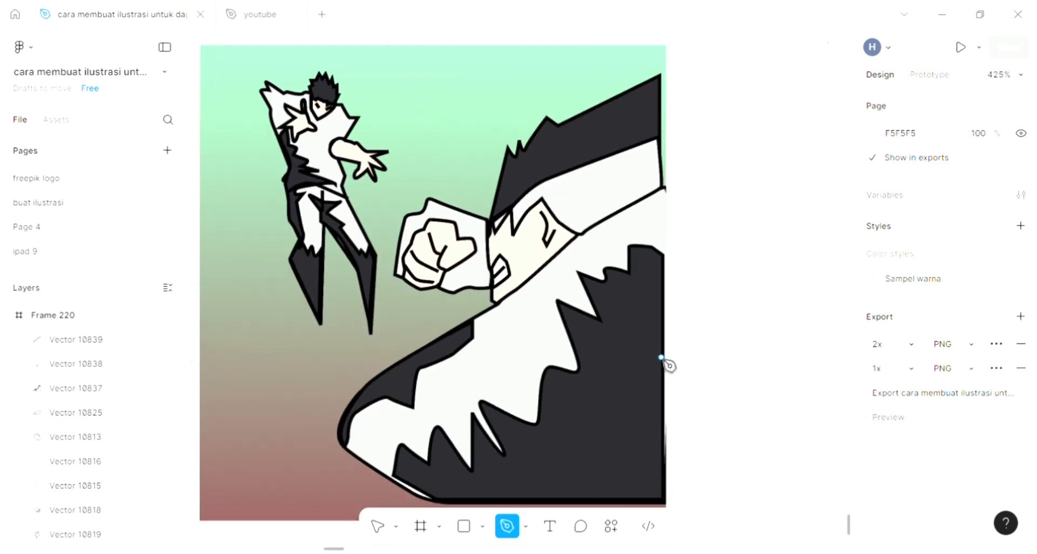
scroll(664, 340, "down", 5)
scroll(673, 270, "up", 2)
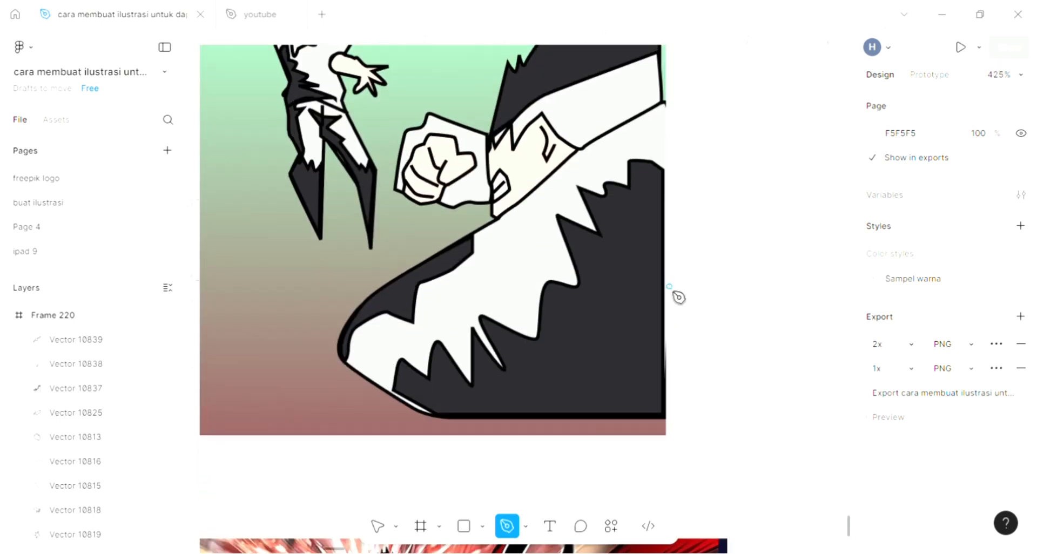
left_click(661, 289)
left_click(609, 262)
left_click(623, 289)
left_click_drag(536, 236, 541, 246)
left_click(553, 271)
left_click(444, 243)
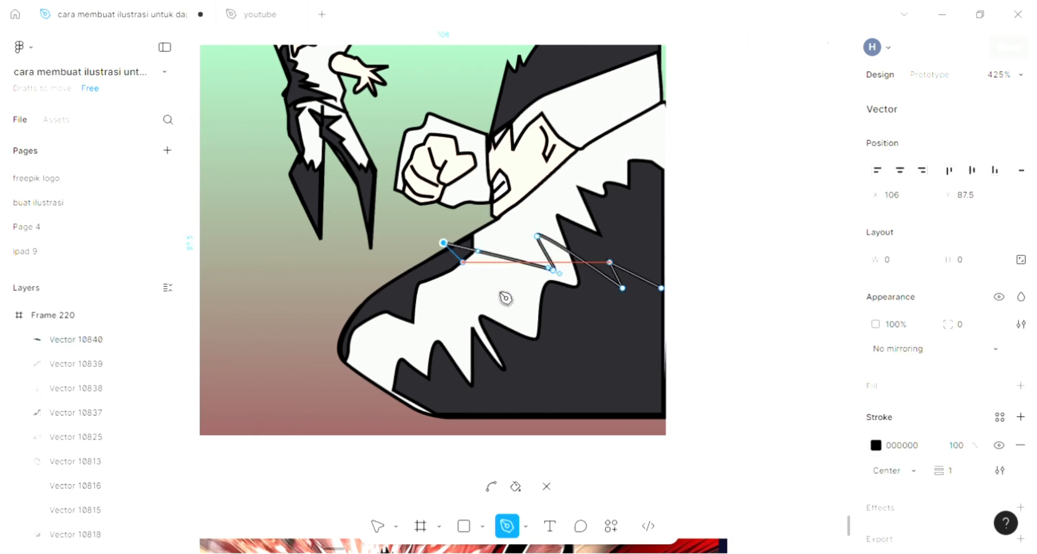
left_click(511, 302)
left_click_drag(464, 282, 489, 323)
left_click(581, 382)
left_click(546, 365)
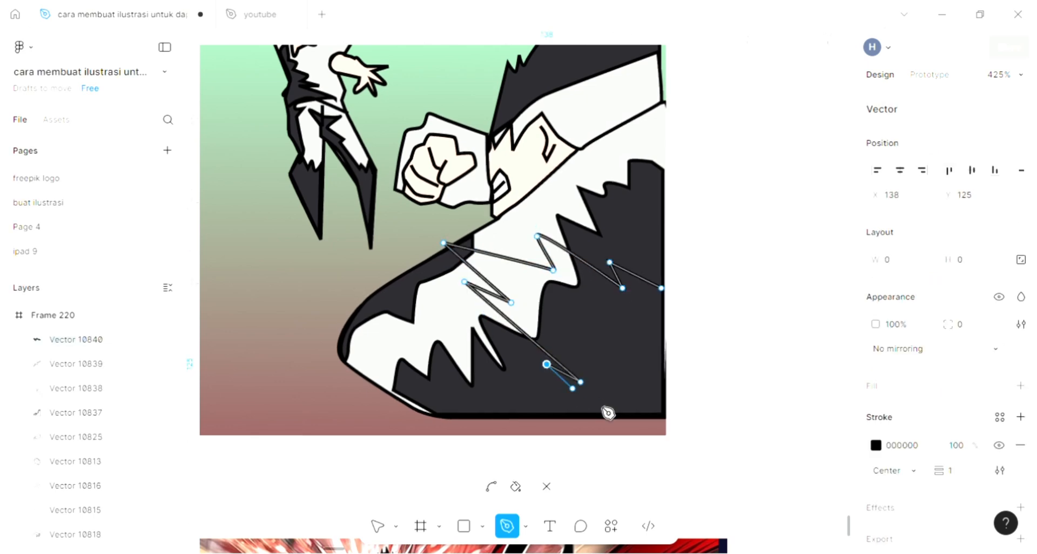
left_click(597, 392)
left_click(592, 348)
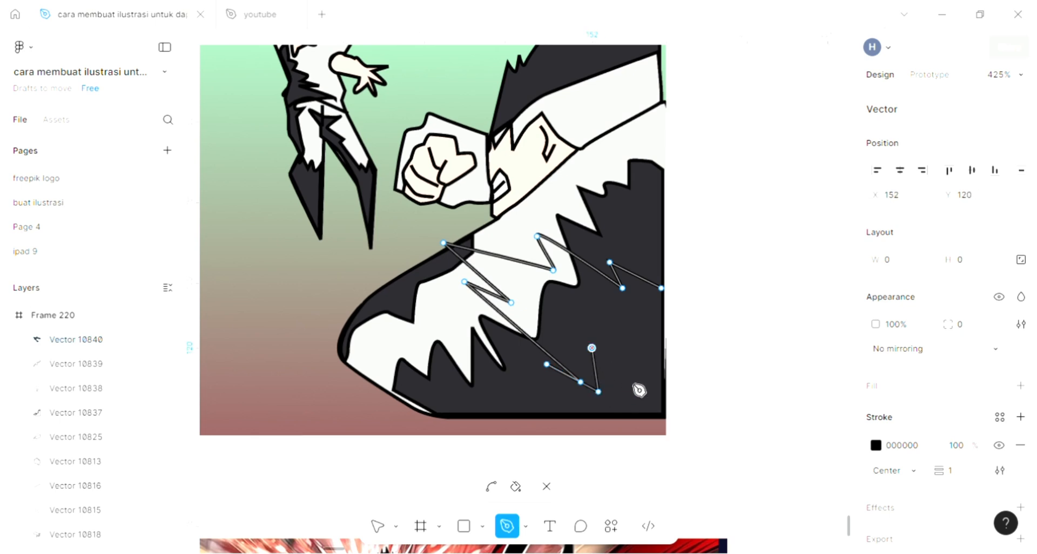
left_click(661, 407)
left_click(661, 288)
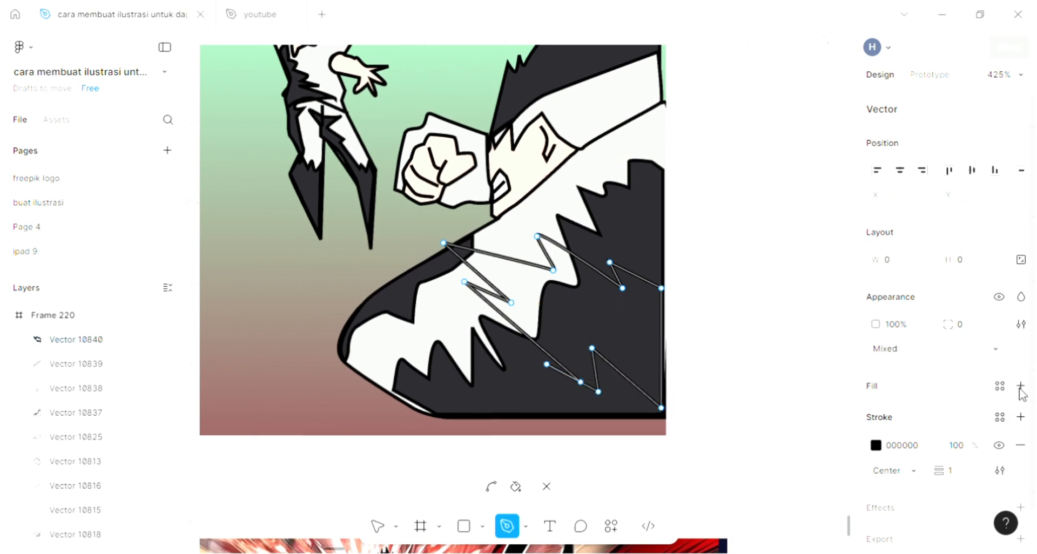
Step: Add a fill to the new jagged shape and sample the dark red 70313A from the palette swatch
left_click(882, 389)
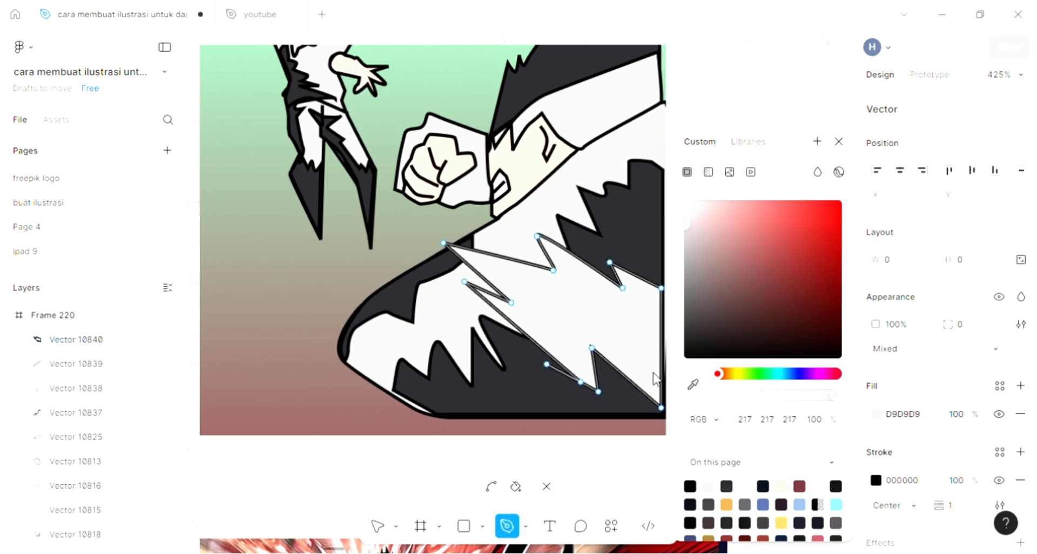
scroll(331, 288, "up", 1)
scroll(331, 288, "left", 4)
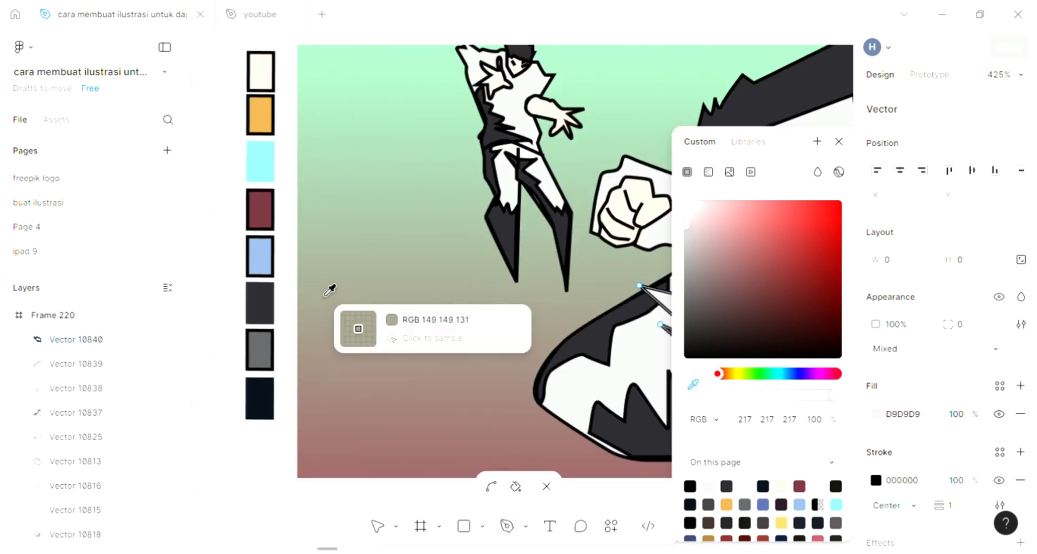
left_click(270, 214)
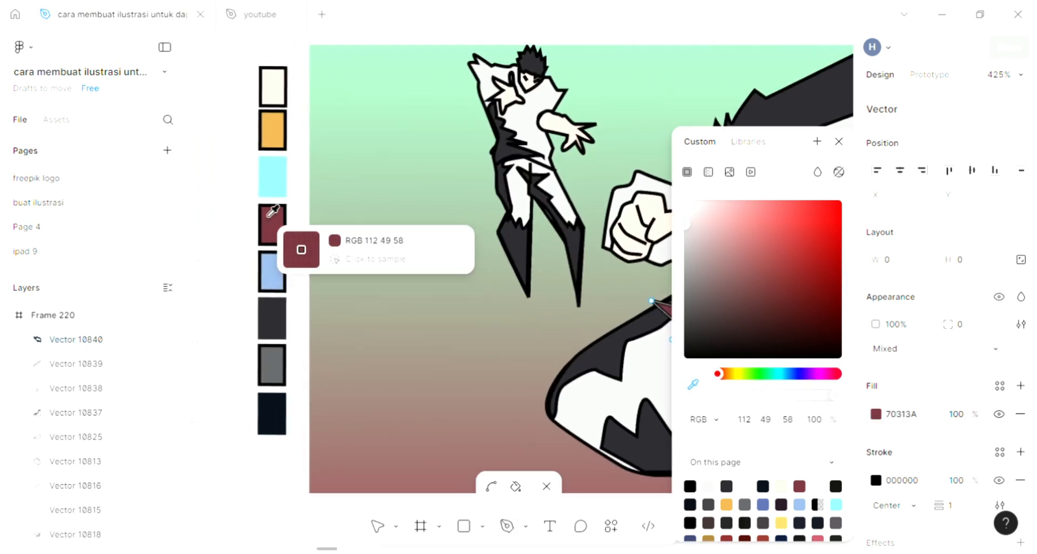
Step: Try shifting the hue of the jagged shape's fill to the green 597031
scroll(532, 165, "right", 1)
left_click_drag(718, 374, 745, 374)
left_click(838, 142)
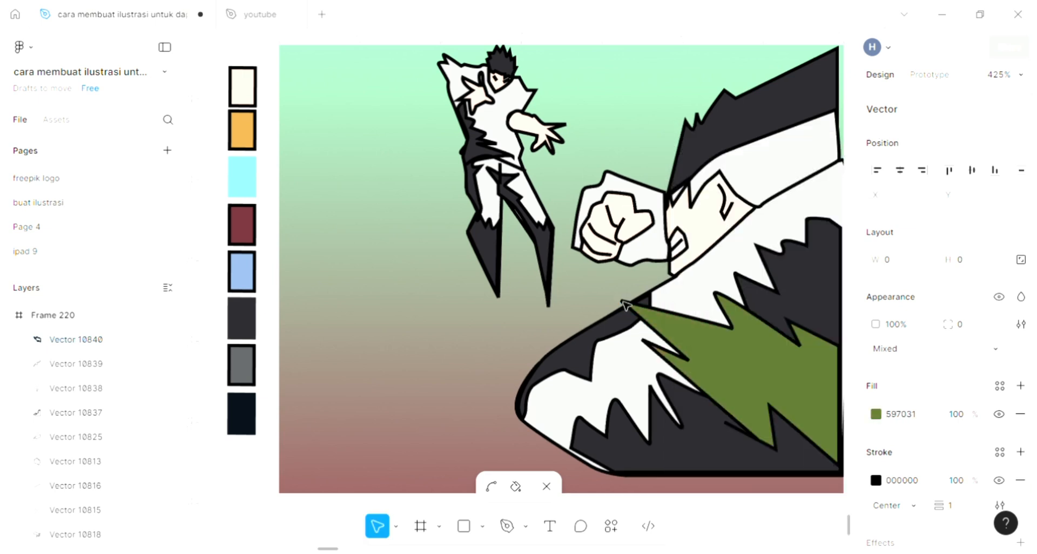
scroll(627, 308, "right", 1)
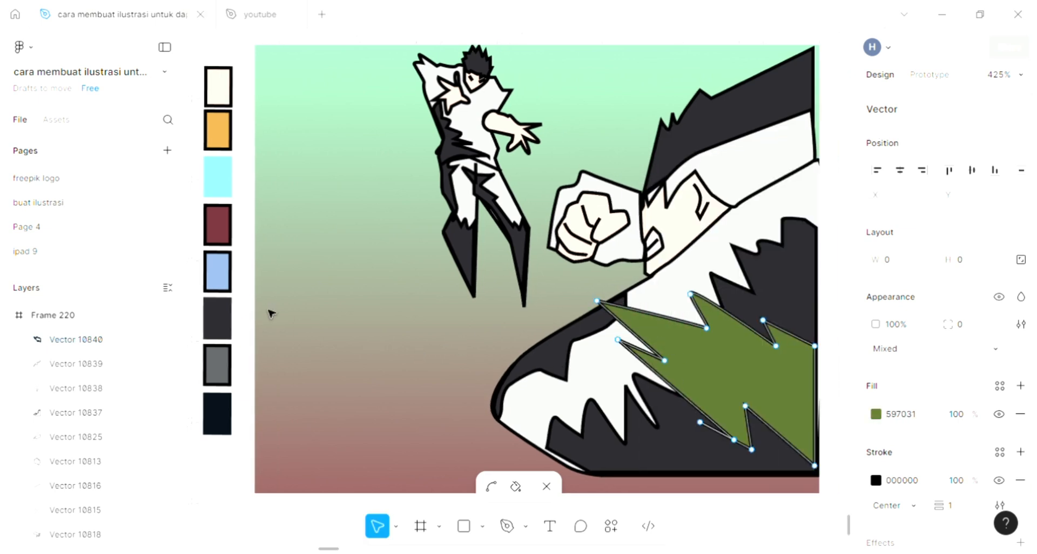
Step: Refill the jagged shape with the dark red palette colour 70313A and finish editing it
left_click(220, 234)
key("Escape")
left_click(476, 256)
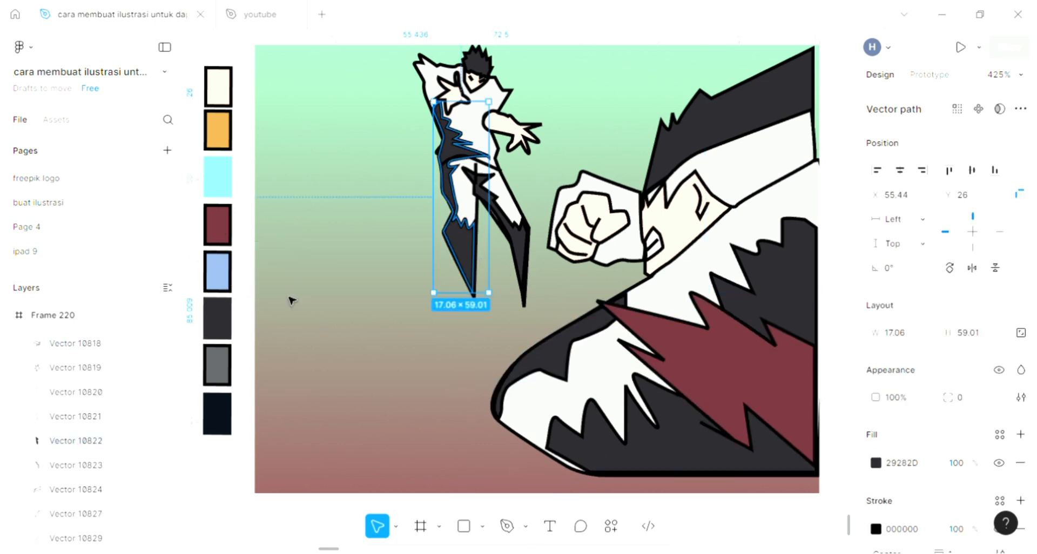
Step: Narrow Frame 220 to a width of 157 by moving its left edge inward, and deselect it
left_click(267, 213)
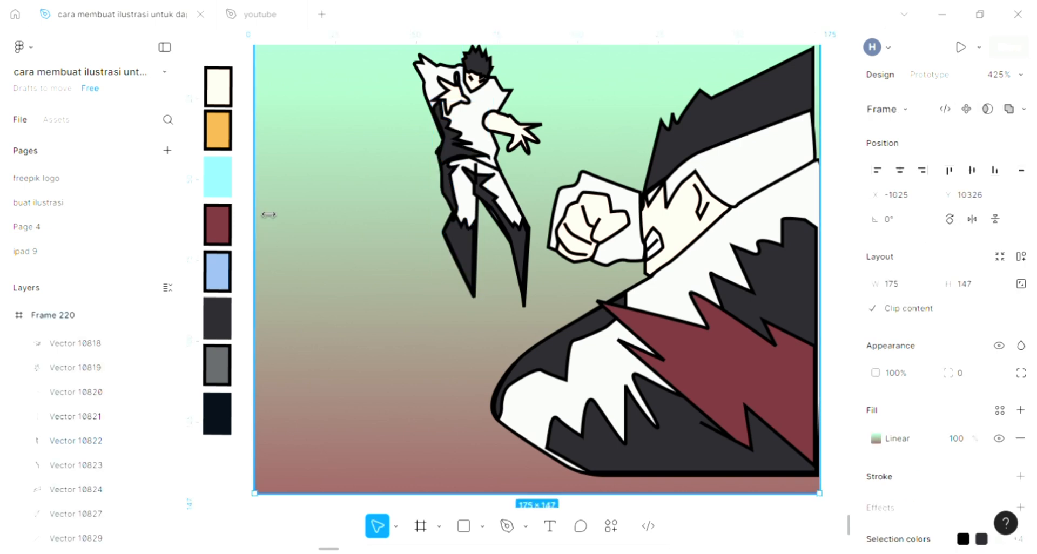
left_click_drag(278, 219, 325, 228)
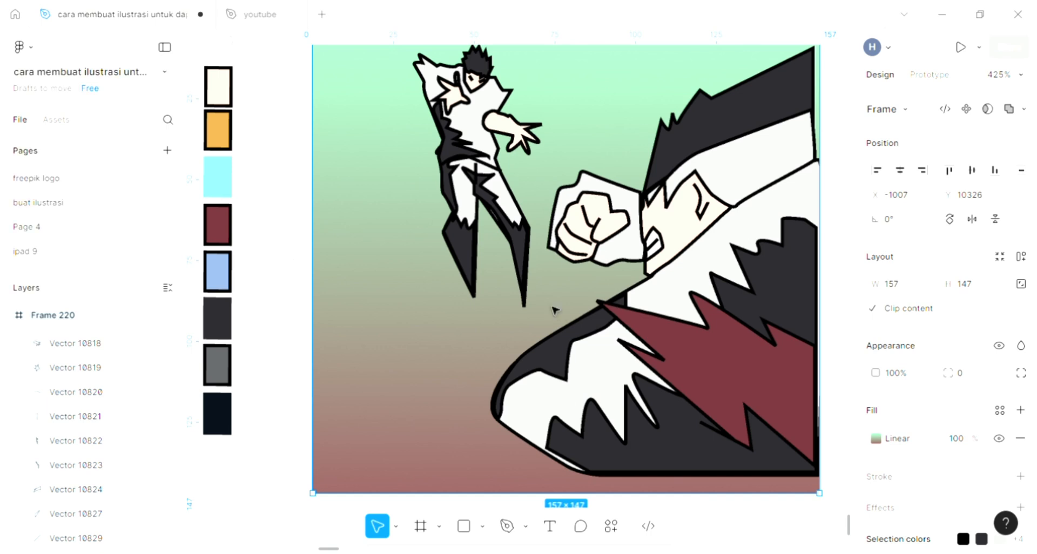
key("Escape")
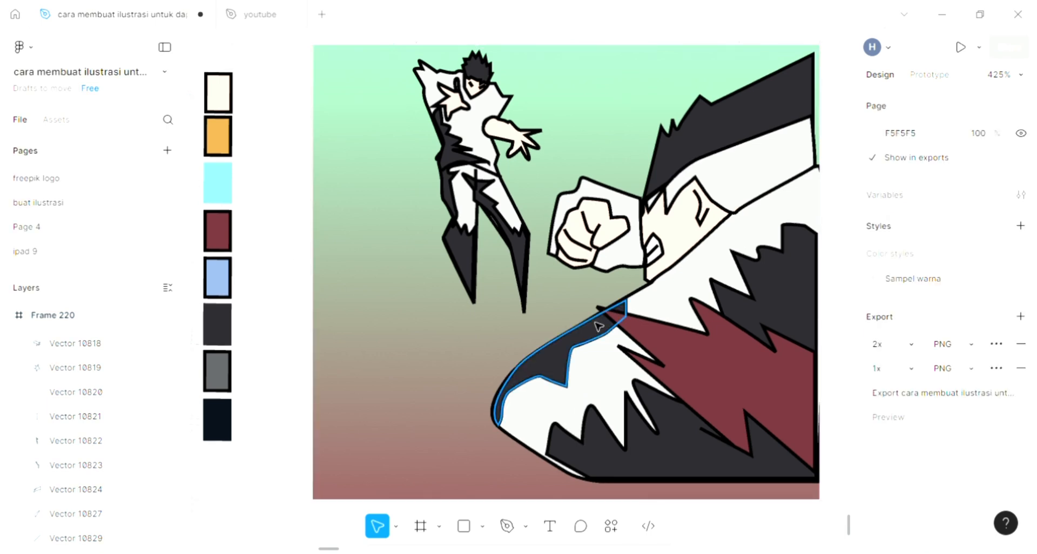
Step: Draw a closed triangle with the Pen tool on the frame's left edge, starting at about X 0.5, Y 31.5 and pointing at the small figure
scroll(594, 324, "up", 2)
scroll(573, 378, "down", 1)
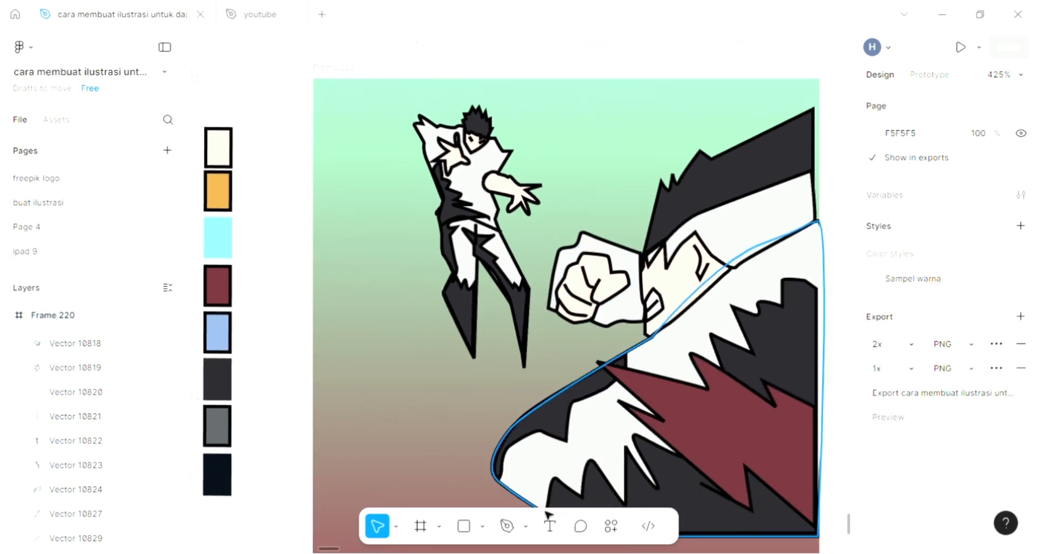
left_click(507, 527)
scroll(462, 399, "down", 3)
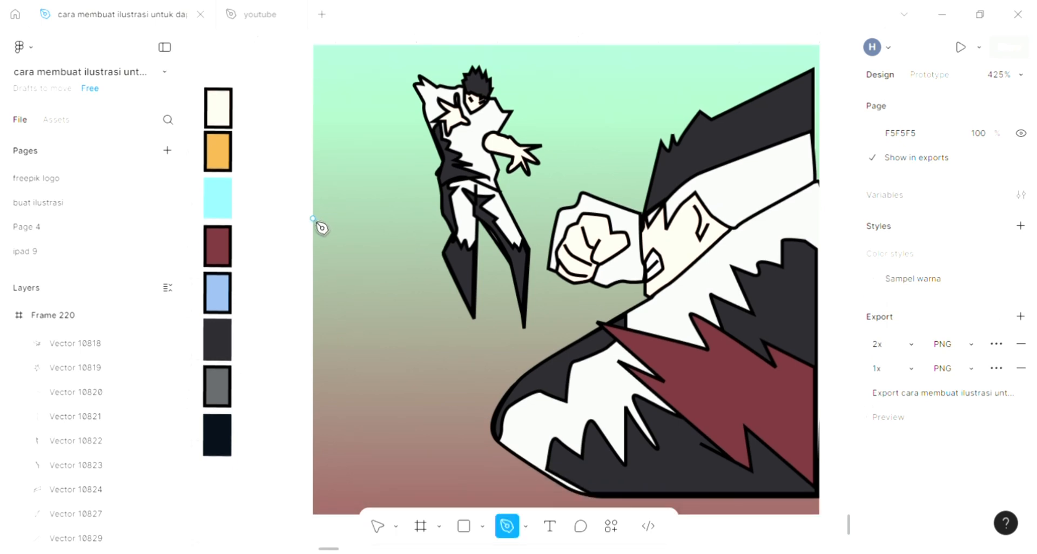
left_click(314, 141)
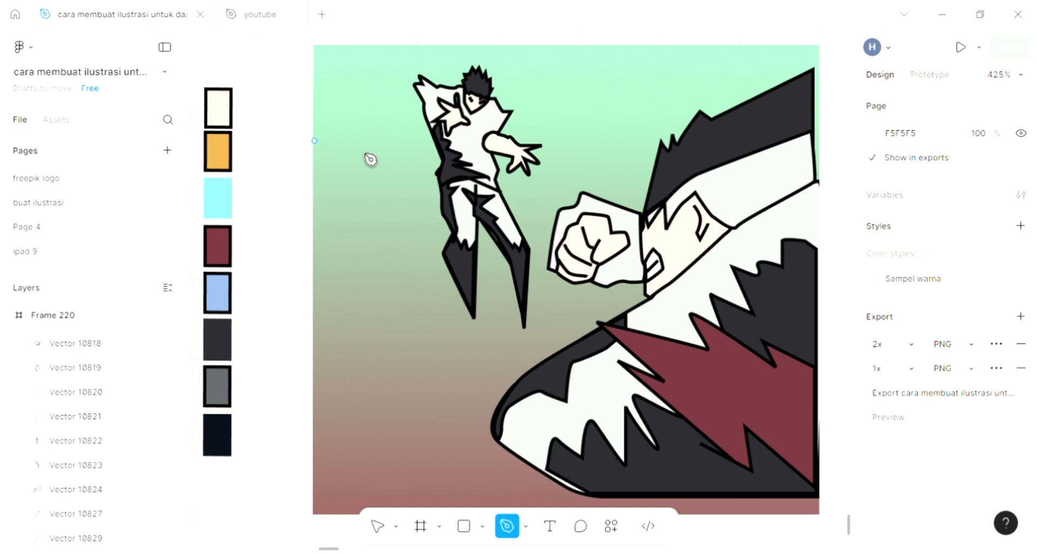
left_click(405, 163)
left_click(314, 189)
left_click(314, 141)
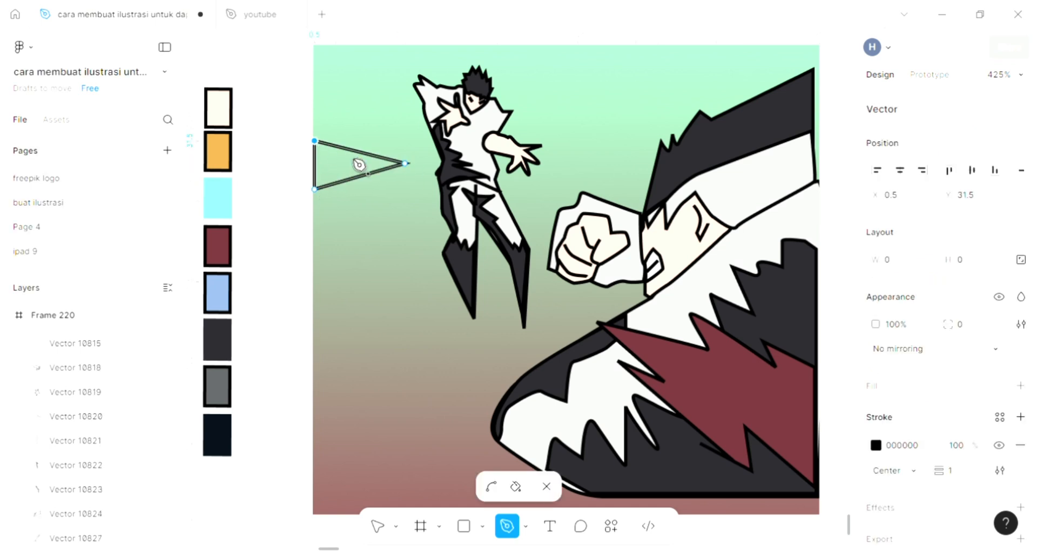
Step: Fill the triangle beside the small figure with 70313A sampled from the dark red palette swatch, and finish editing it
left_click(1020, 386)
left_click(875, 414)
left_click(693, 384)
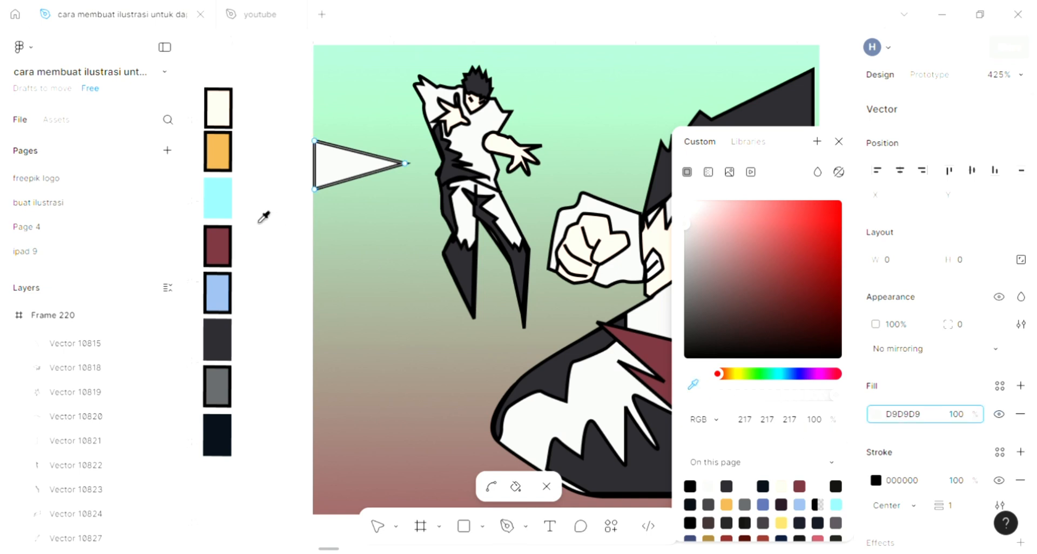
left_click(226, 249)
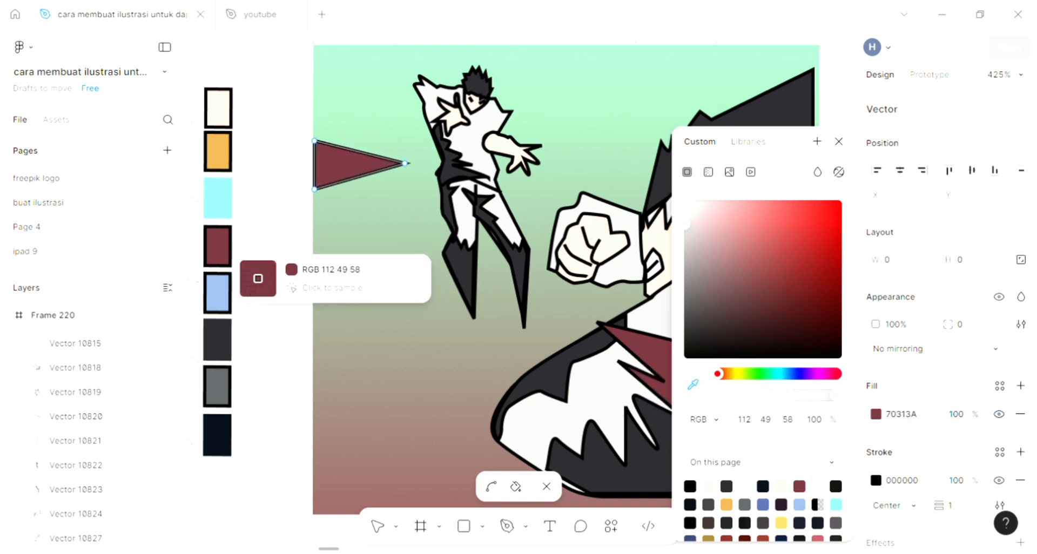
left_click(839, 142)
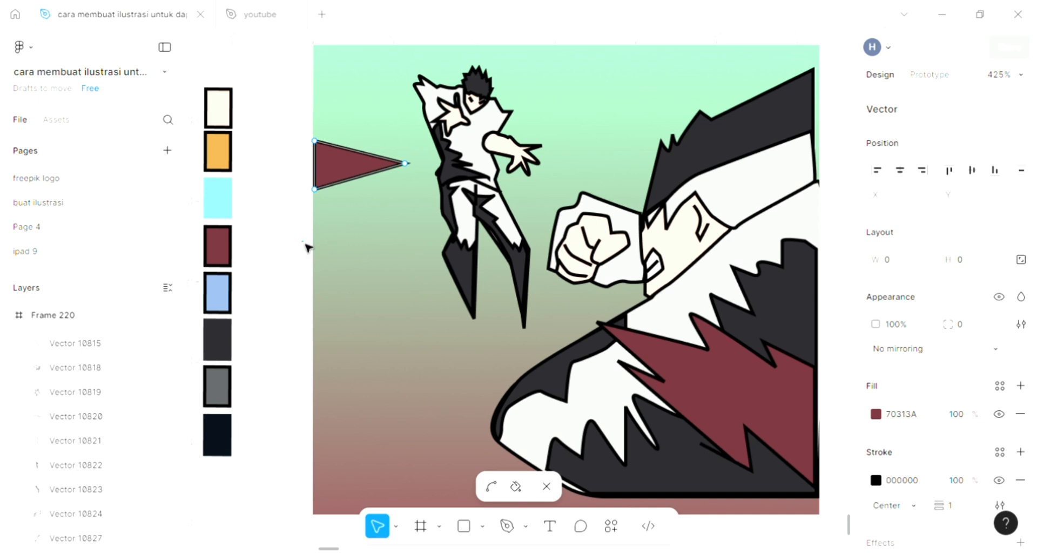
key("Escape")
key("Escape")
Step: Draw a closed triangle about 26.5 × 38 with the Pen tool low on the frame's left edge, its tip pointing up toward the small figure's feet
left_click(506, 528)
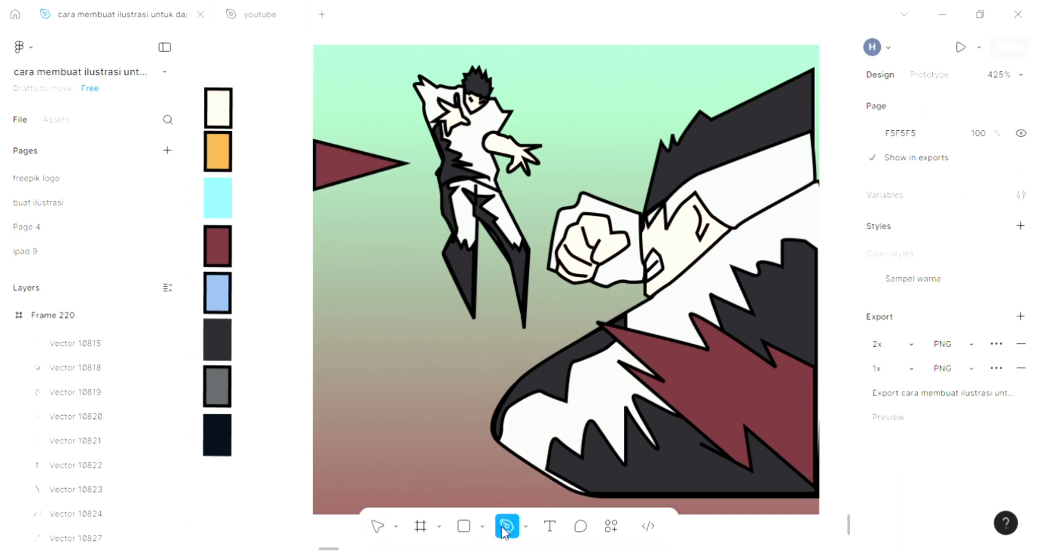
scroll(345, 373, "down", 1)
scroll(350, 377, "down", 2)
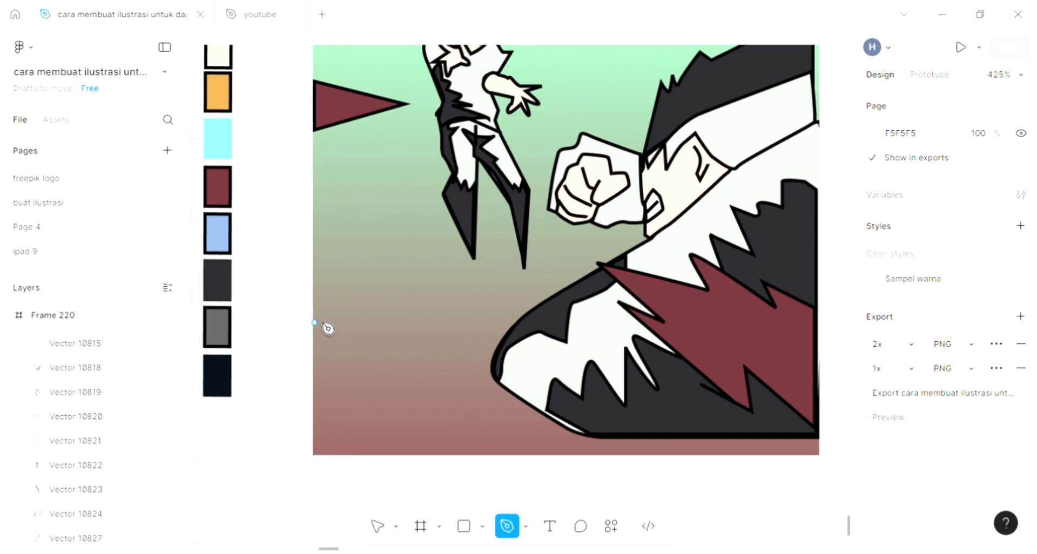
left_click(400, 258)
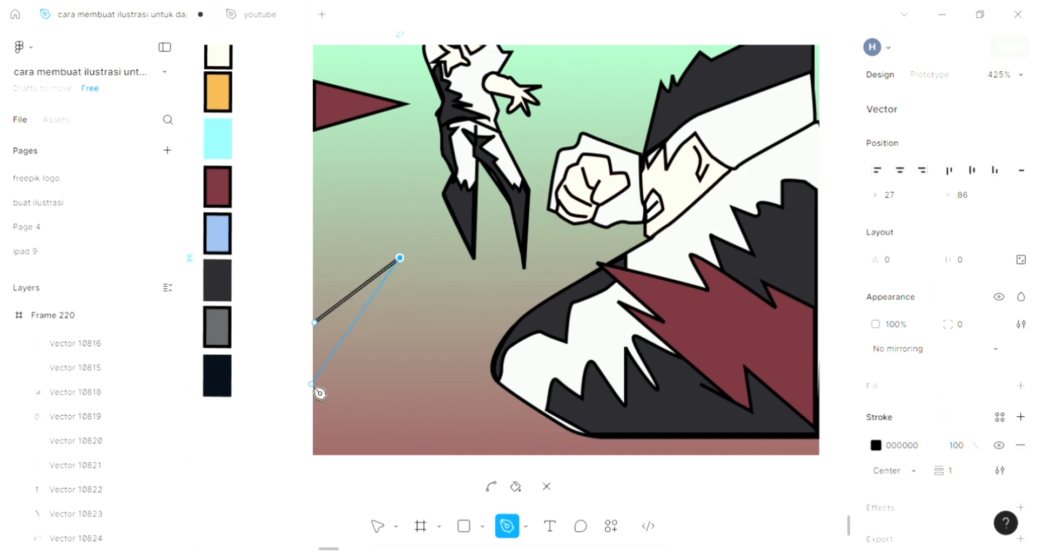
left_click(314, 381)
left_click(315, 322)
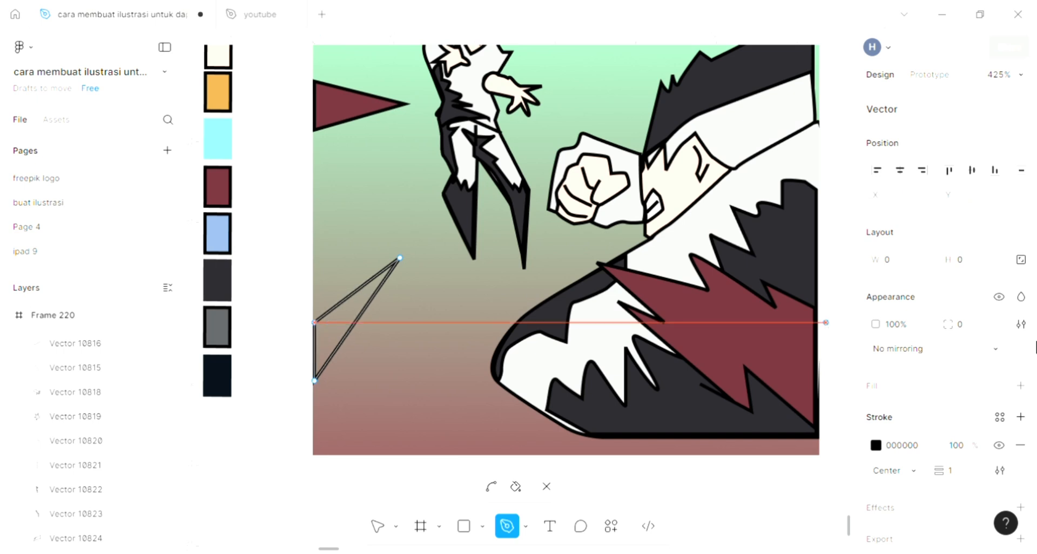
Step: Fill the lower triangle with 70313A sampled from the large dark red jagged shape, then finish editing and deselect it
left_click(1020, 386)
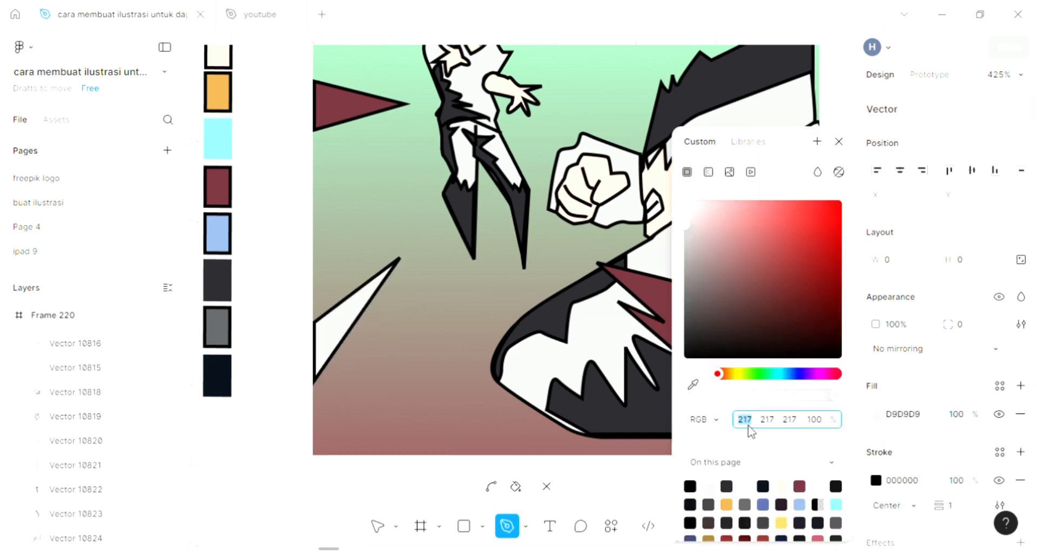
left_click(695, 384)
left_click(670, 331)
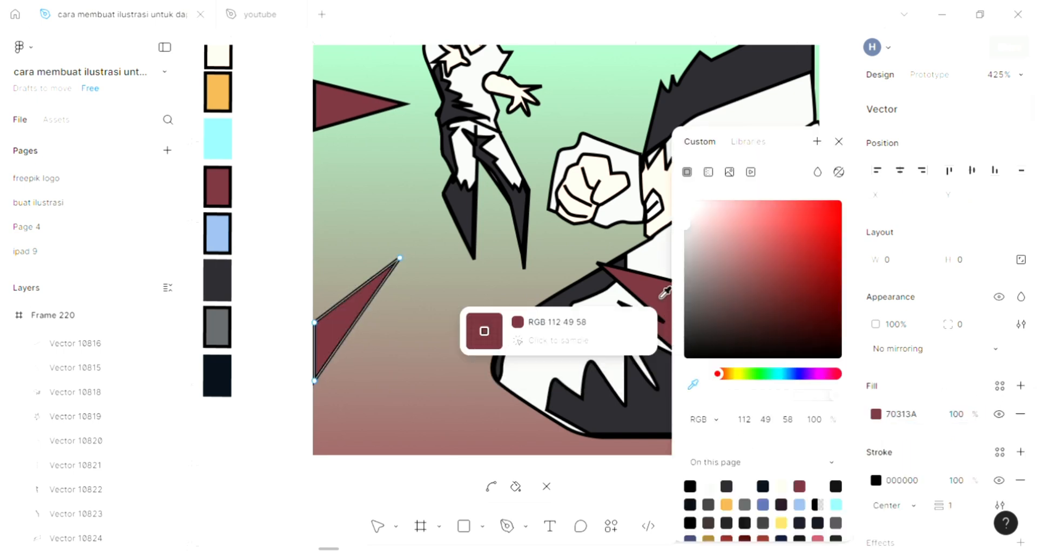
left_click(839, 143)
key("Escape")
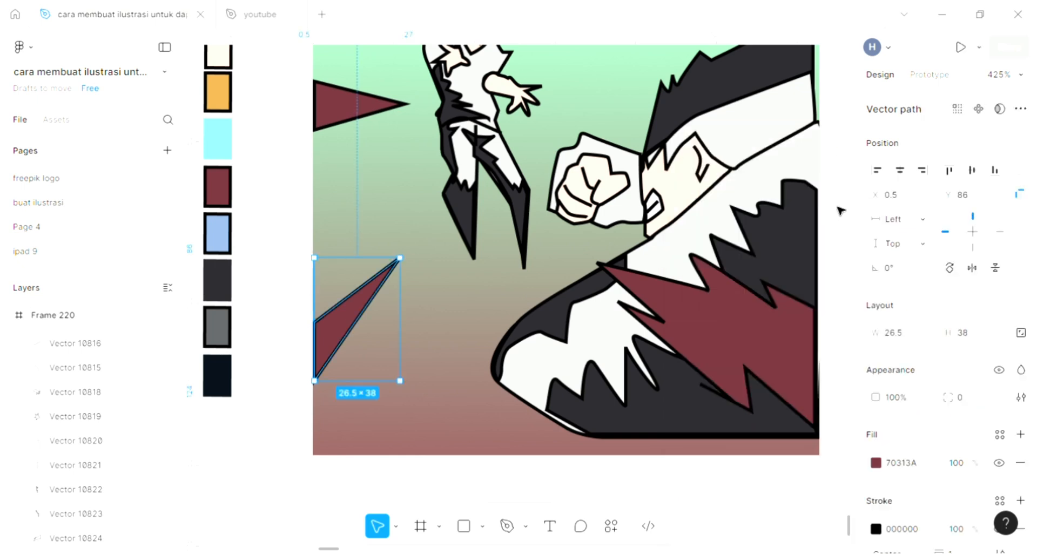
left_click(729, 517)
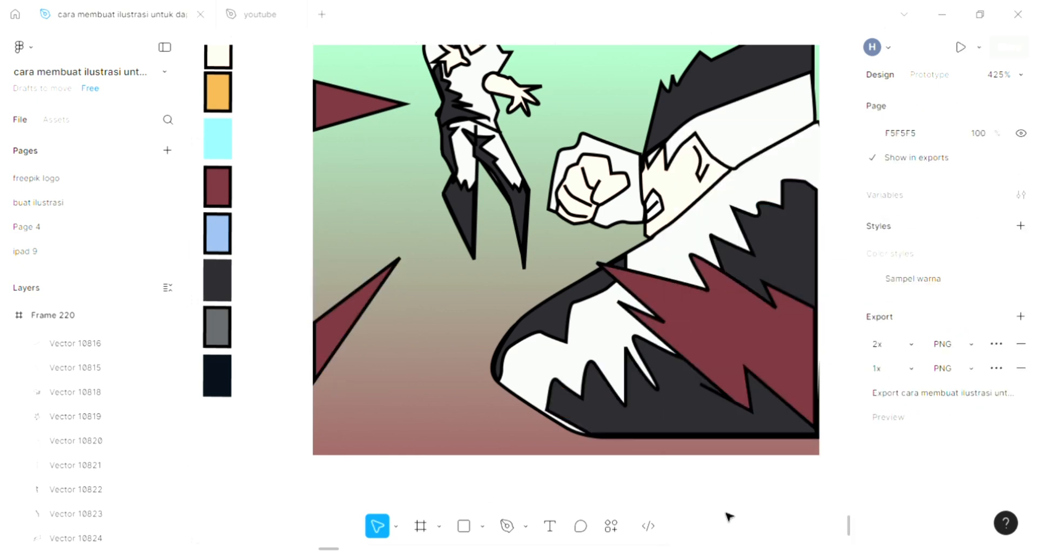
Step: Draw a closed two-pointed jagged shape about 23 × 47.5 with the Pen tool, rising from the frame's bottom edge beside the foreground shape
left_click(507, 529)
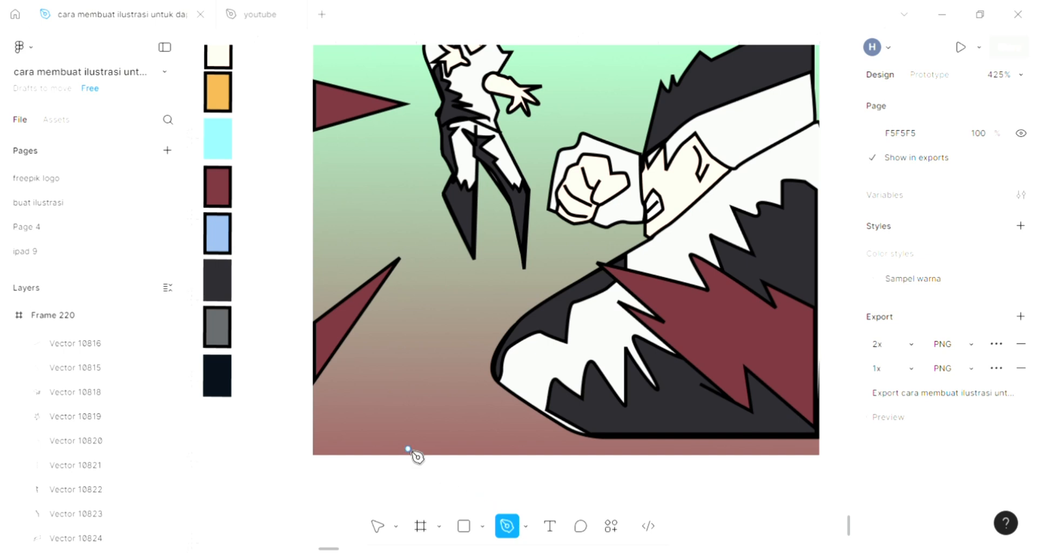
left_click(427, 346)
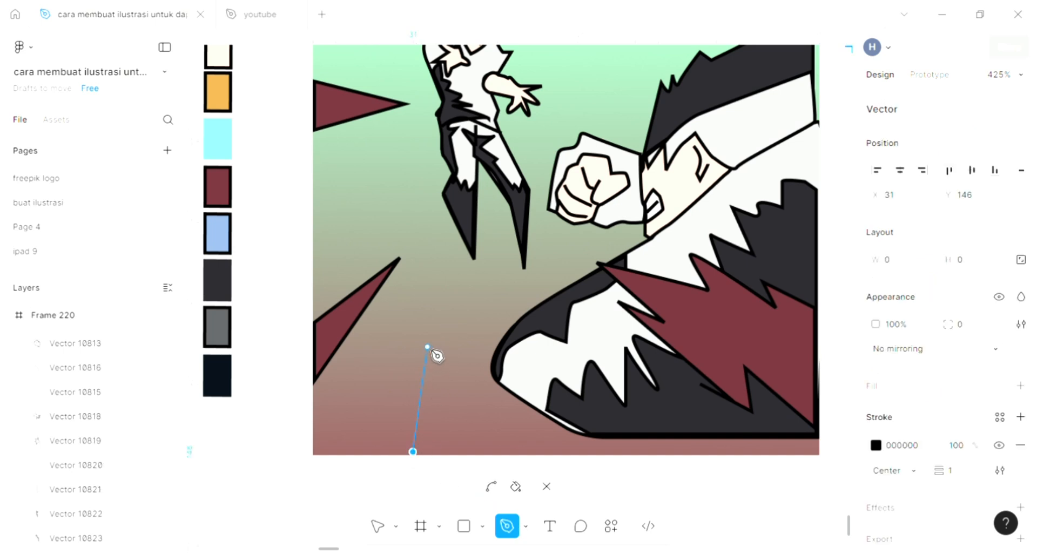
left_click_drag(450, 369, 454, 354)
left_click(487, 298)
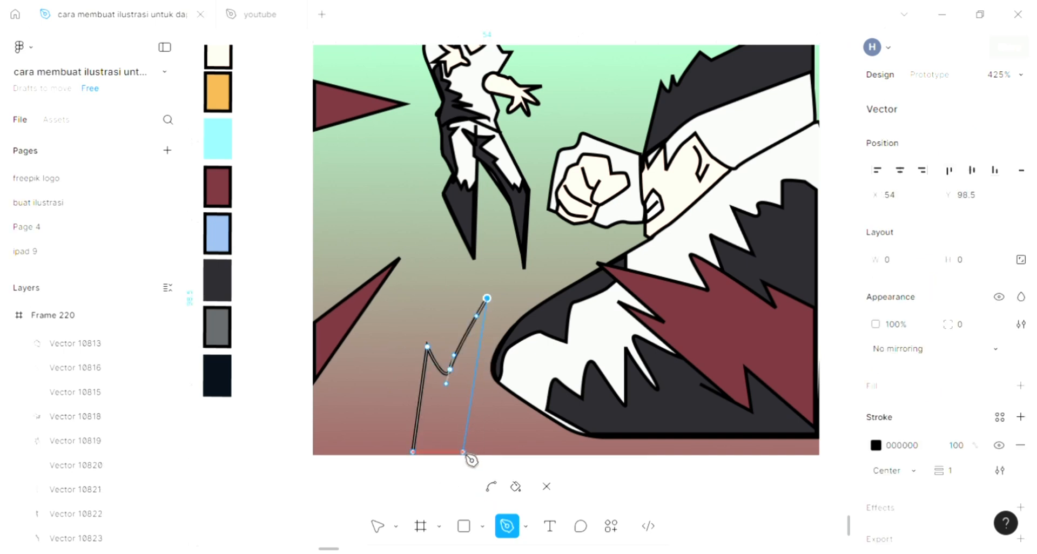
left_click(463, 451)
left_click(413, 451)
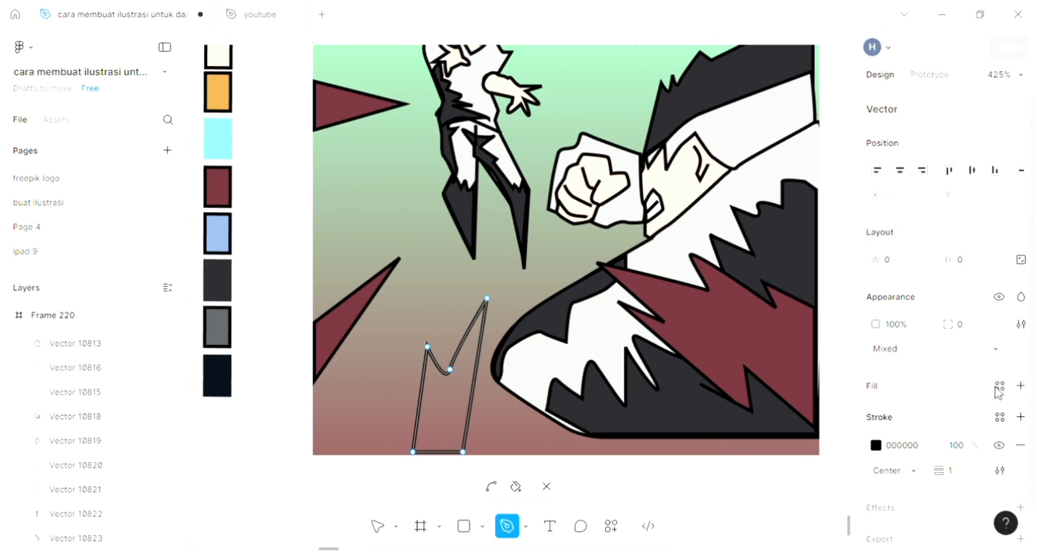
Step: Fill the two-pointed shape with 70313A sampled from the neighbouring dark red triangle, then finish editing and deselect it
left_click(1021, 386)
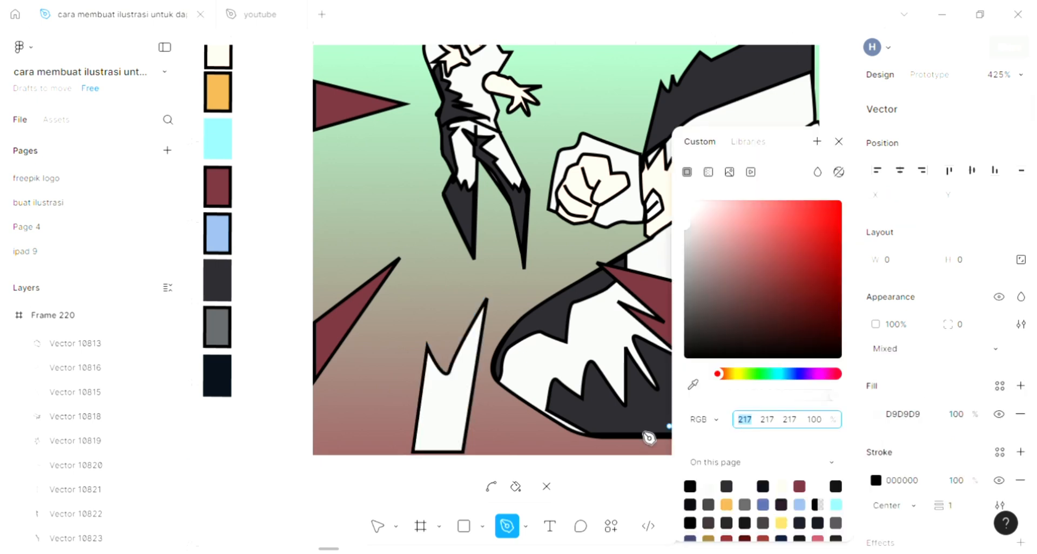
scroll(561, 429, "up", 1)
left_click(693, 384)
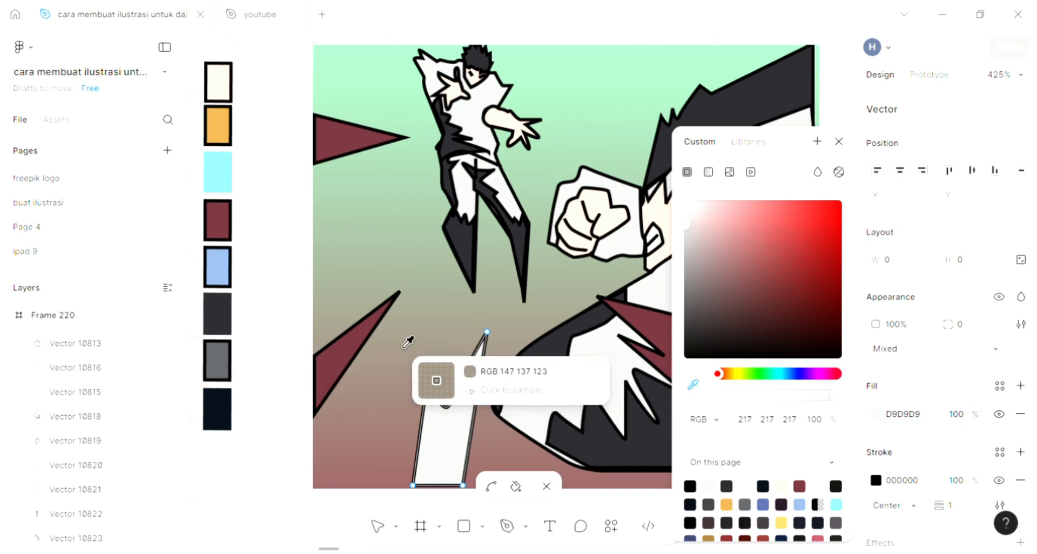
left_click(338, 350)
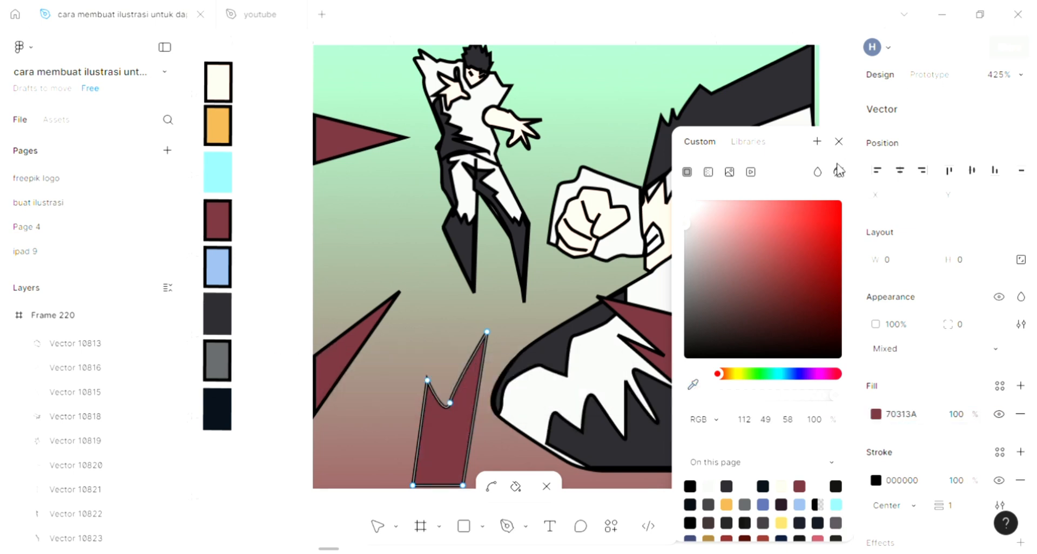
left_click(838, 142)
key("Escape")
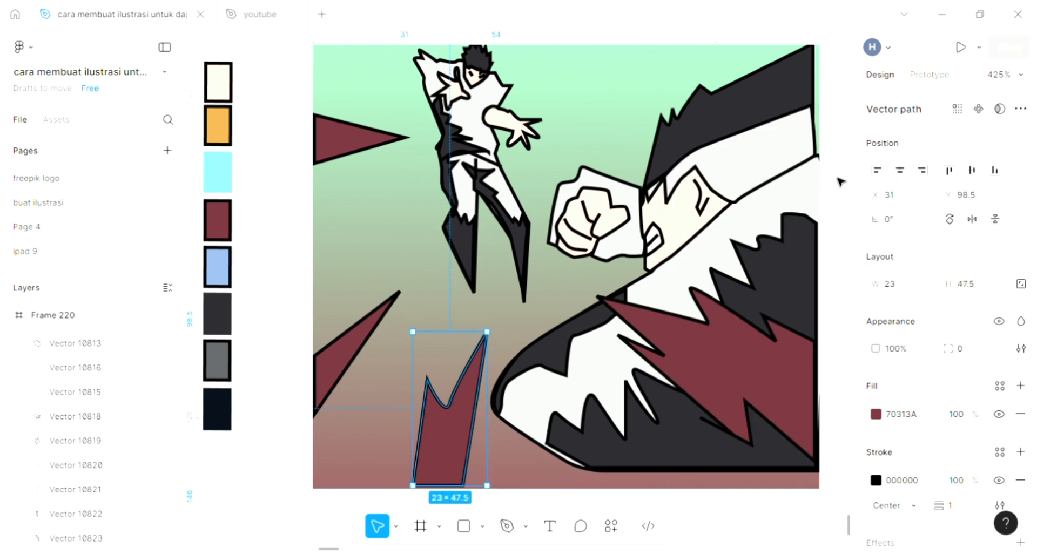
key("Escape")
Step: Draw a straight slanted black line about 29 × 11.5 with the Pen tool across the upper part of the large figure's white headband
scroll(834, 183, "up", 2)
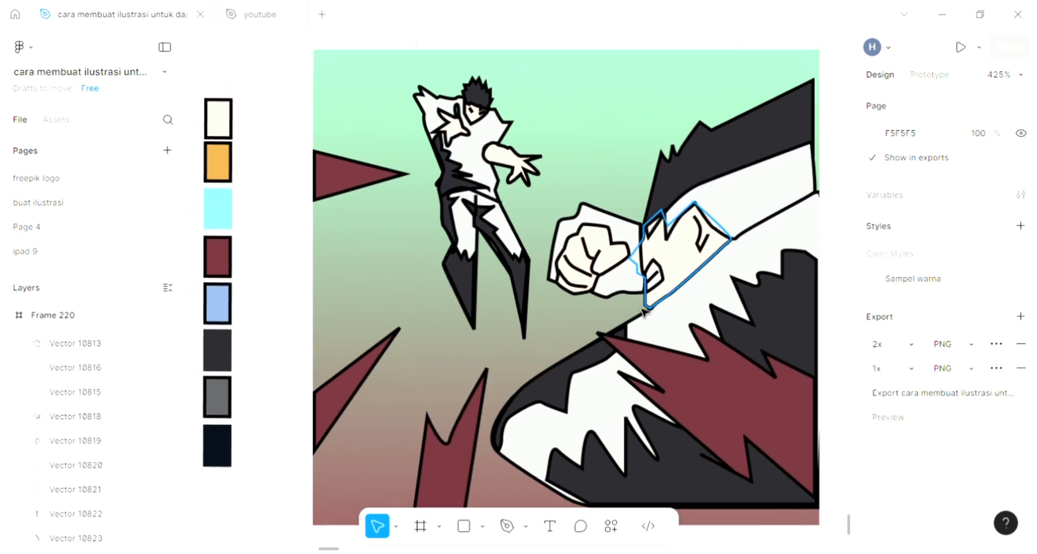
scroll(642, 324, "up", 1)
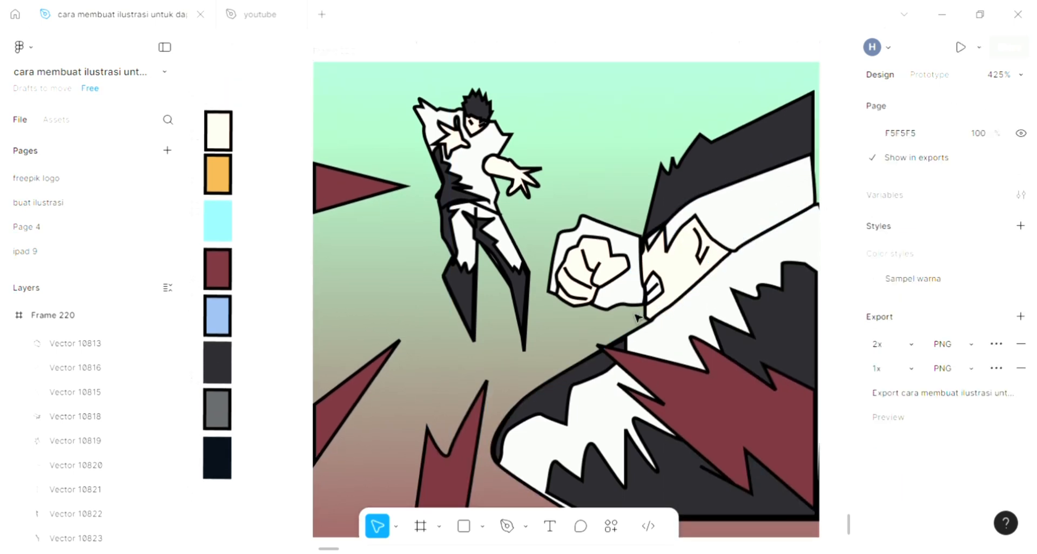
left_click(507, 527)
scroll(576, 366, "up", 2)
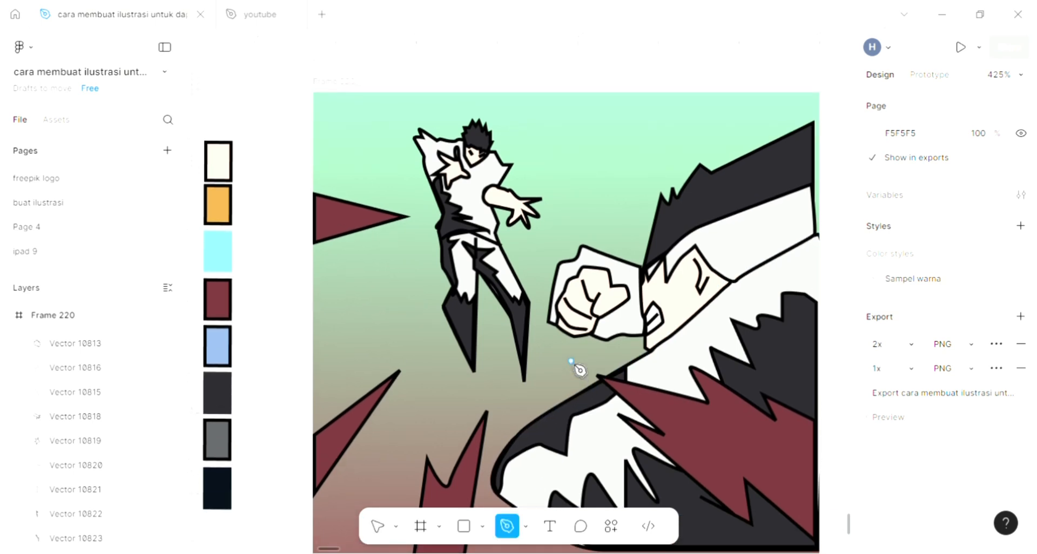
scroll(609, 246, "right", 2)
scroll(613, 234, "up", 2)
scroll(683, 218, "up", 1)
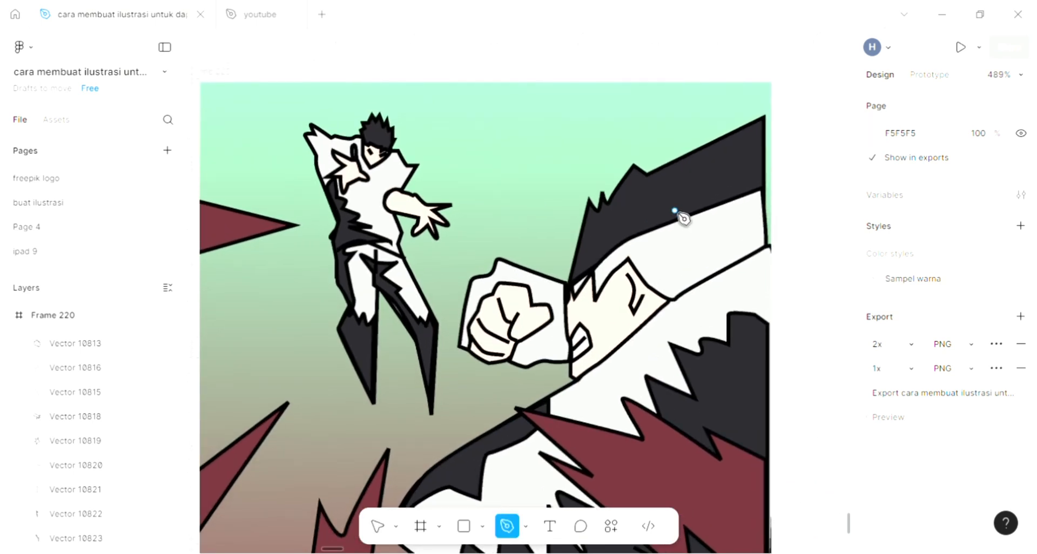
scroll(683, 218, "up", 2)
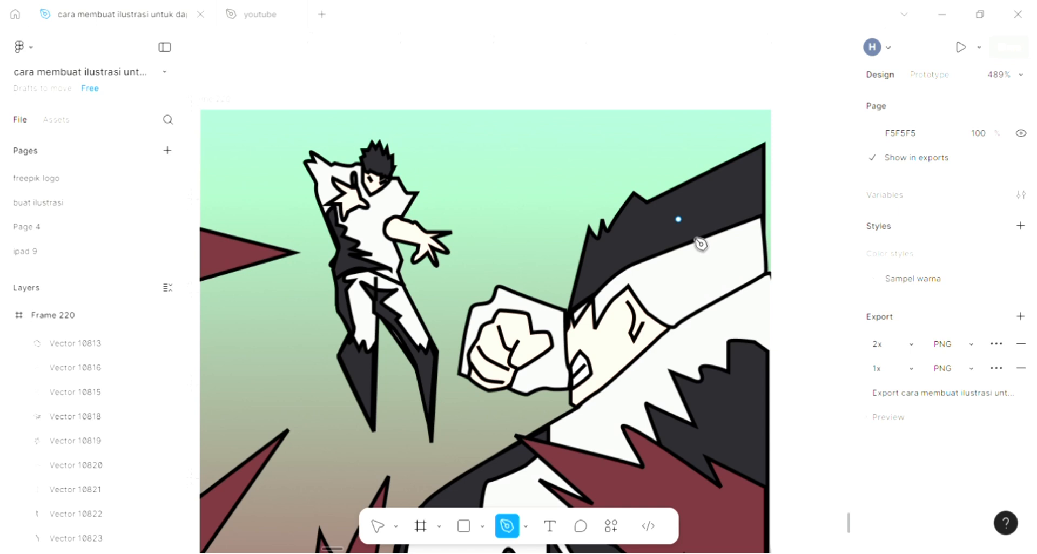
left_click(644, 277)
key("Escape")
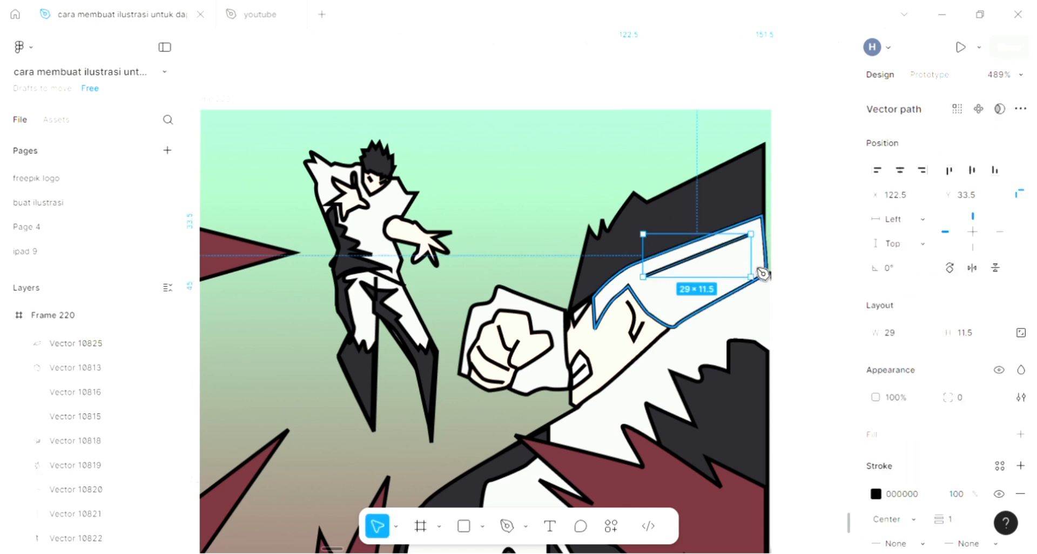
Step: Draw two more slanted Pen lines below the first on the white headband, the lowest about 20 × 4.5, and deselect
key("p")
left_click(651, 287)
left_click(755, 256)
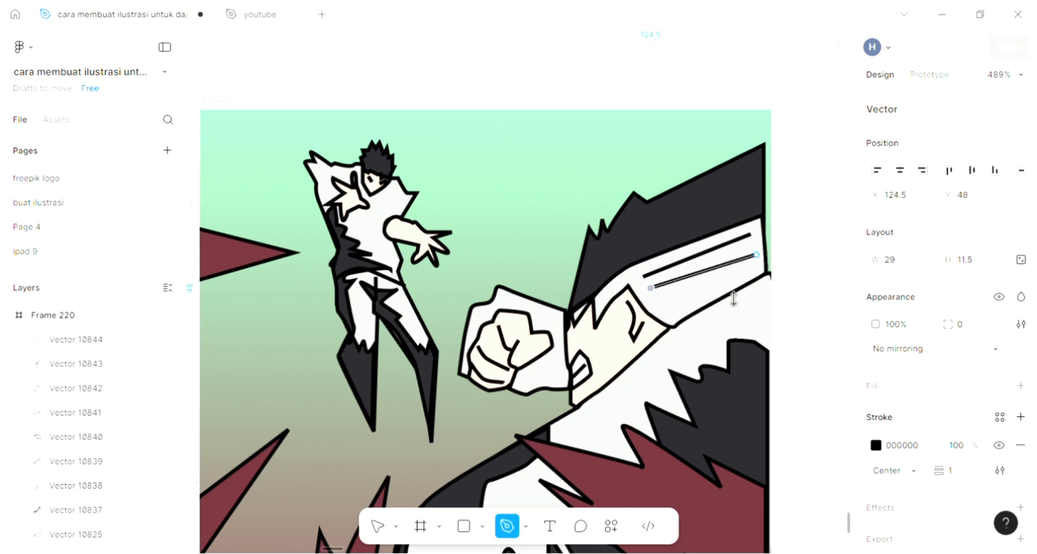
key("Escape")
key("p")
left_click(675, 300)
left_click(746, 285)
key("Escape")
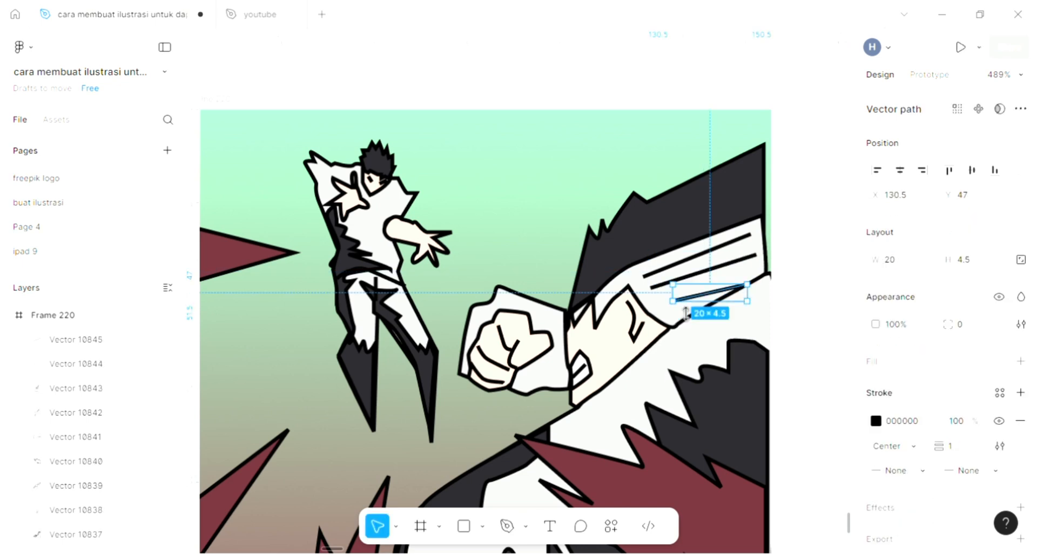
left_click(534, 207)
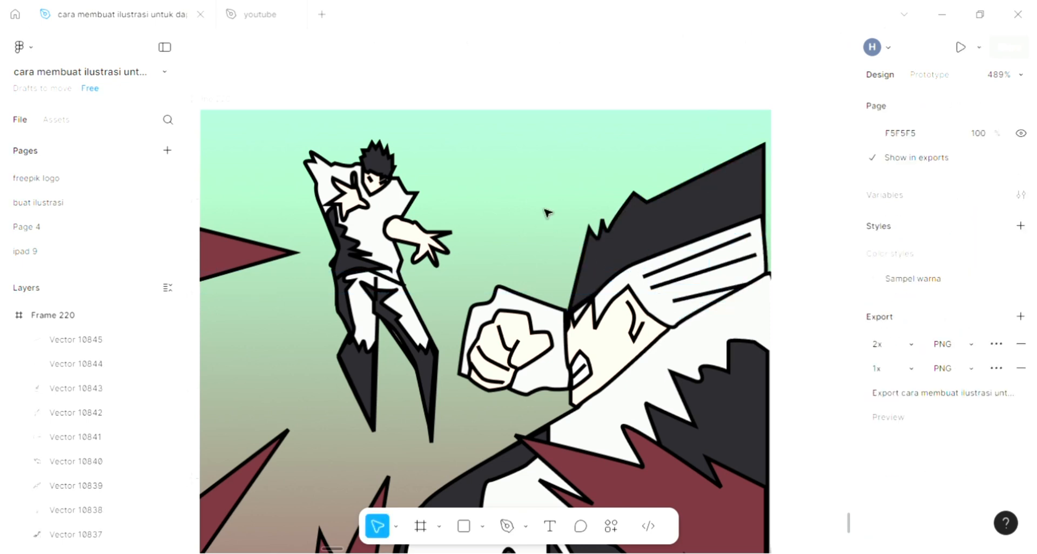
Step: Draw a slanted black Pen line through the upper part of the large figure's dark hair, with one end at about X 116.5, Y 34
scroll(731, 307, "down", 2)
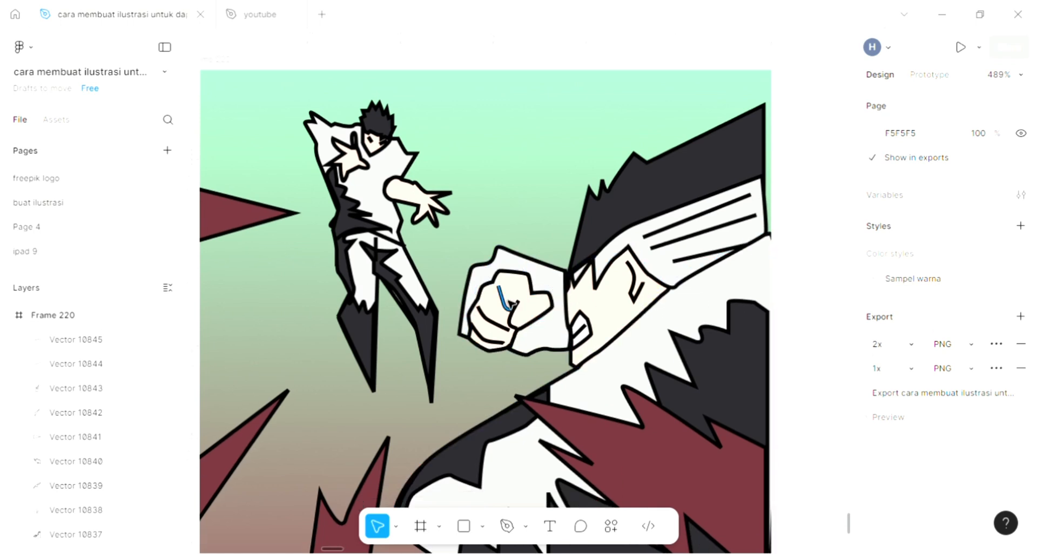
key("p")
scroll(502, 291, "down", 2)
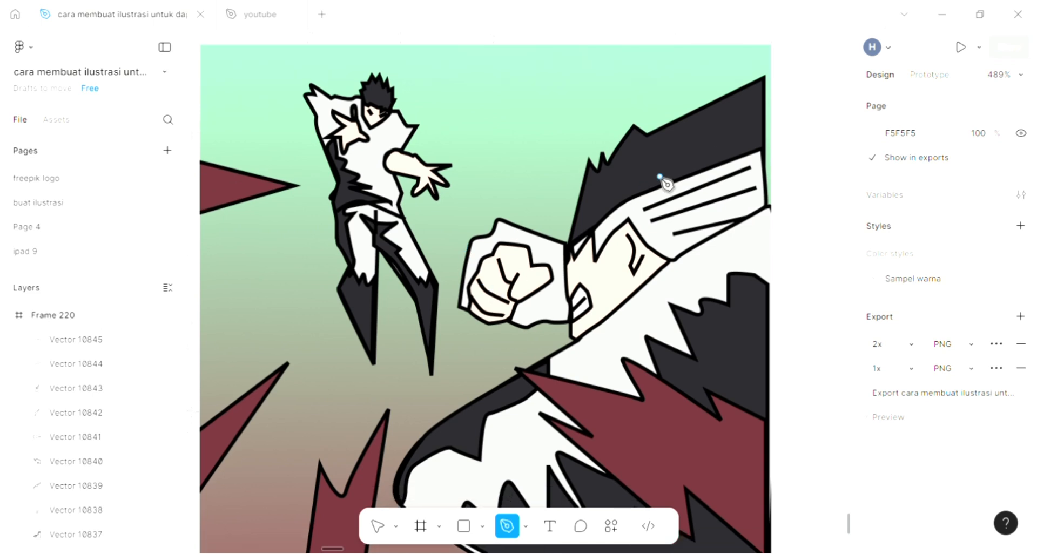
left_click(744, 119)
left_click(621, 169)
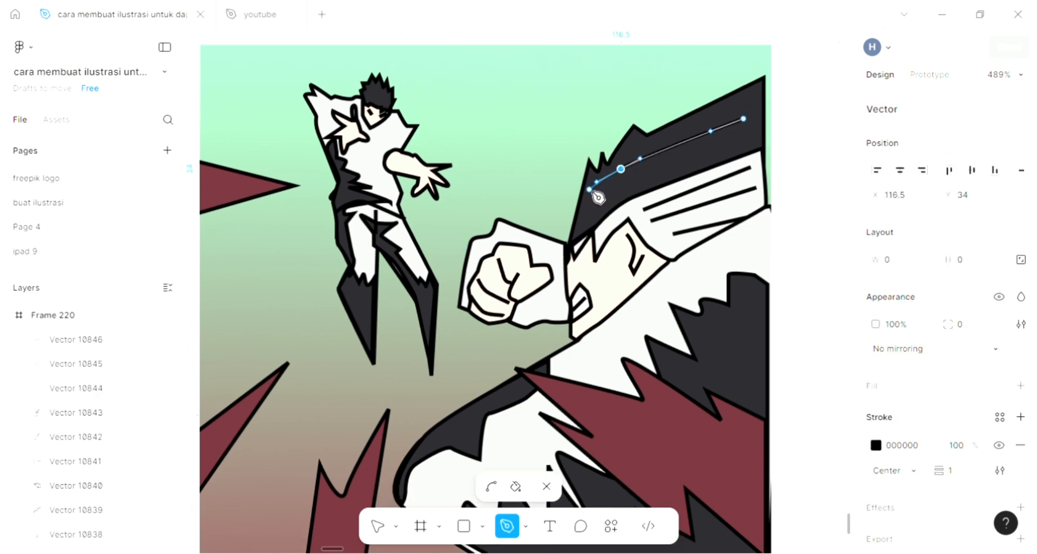
key("Escape")
key("Escape")
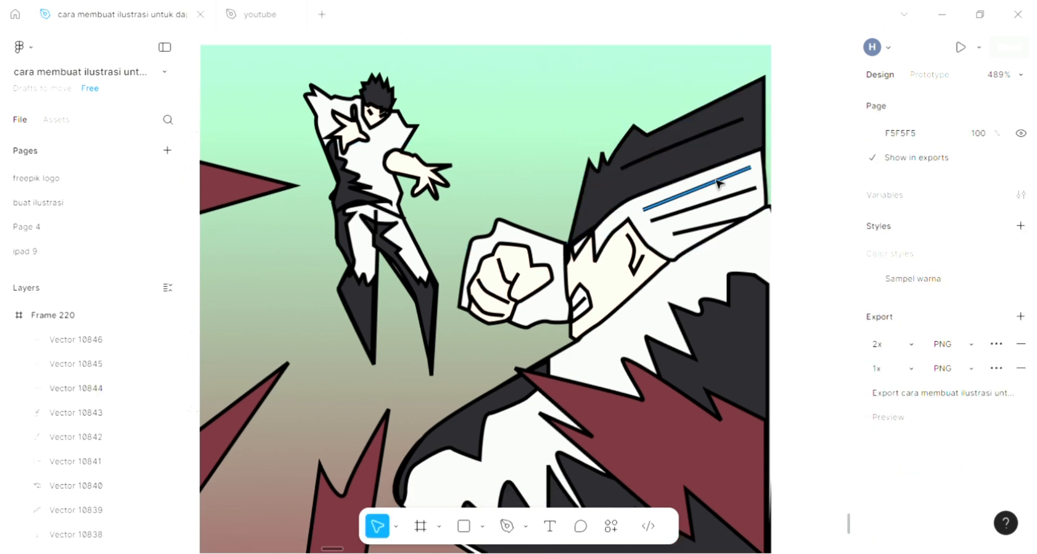
Step: Draw a second slanted Pen line below the first in the dark hair, starting at X 144.5, Y 27, and deselect it
key("p")
left_click(724, 143)
left_click_drag(598, 201, 554, 212)
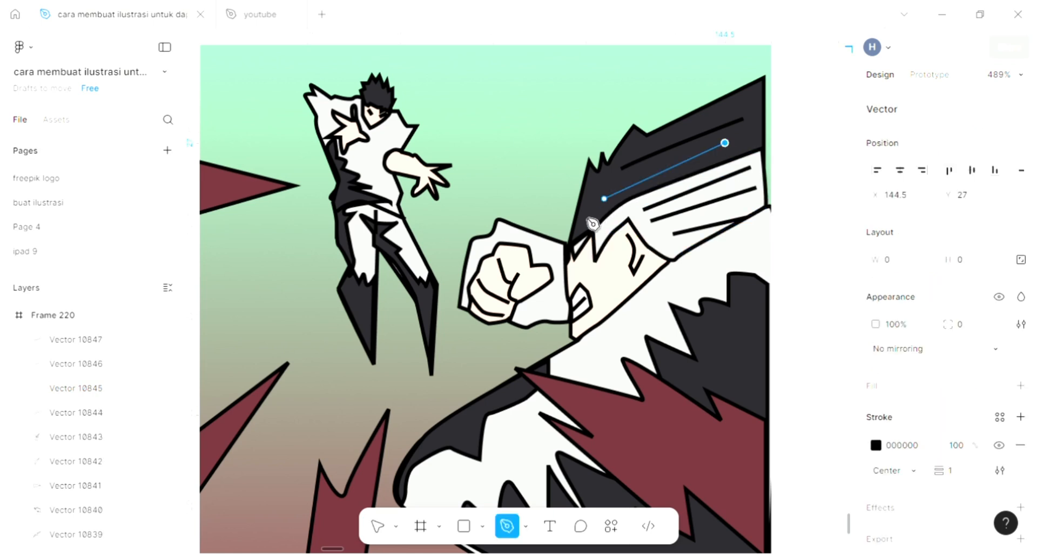
key("Escape")
key("Escape")
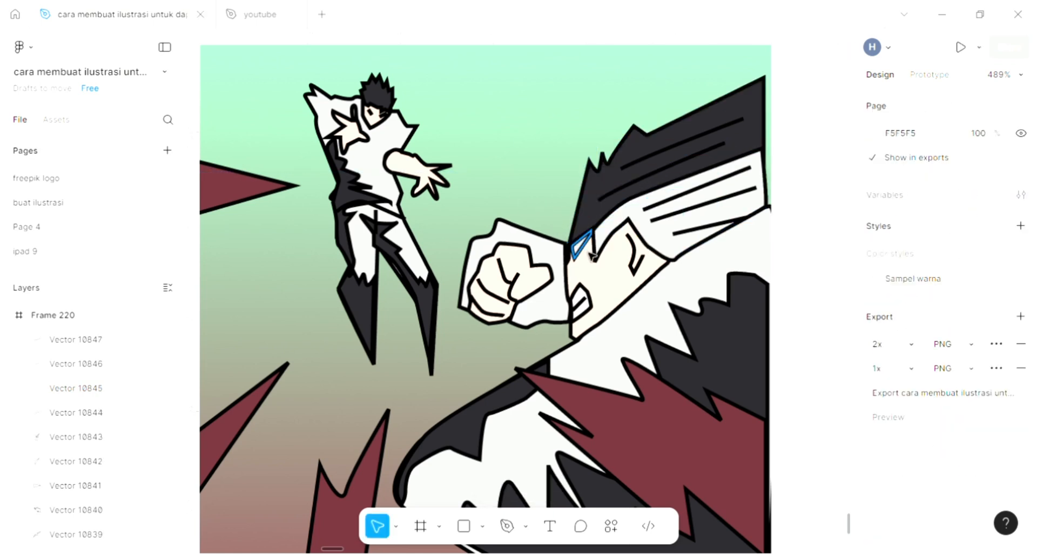
Step: Examine the small figure, the fist and the lower part of the frame for places that still need detail
scroll(591, 257, "down", 1)
scroll(591, 257, "down", 5)
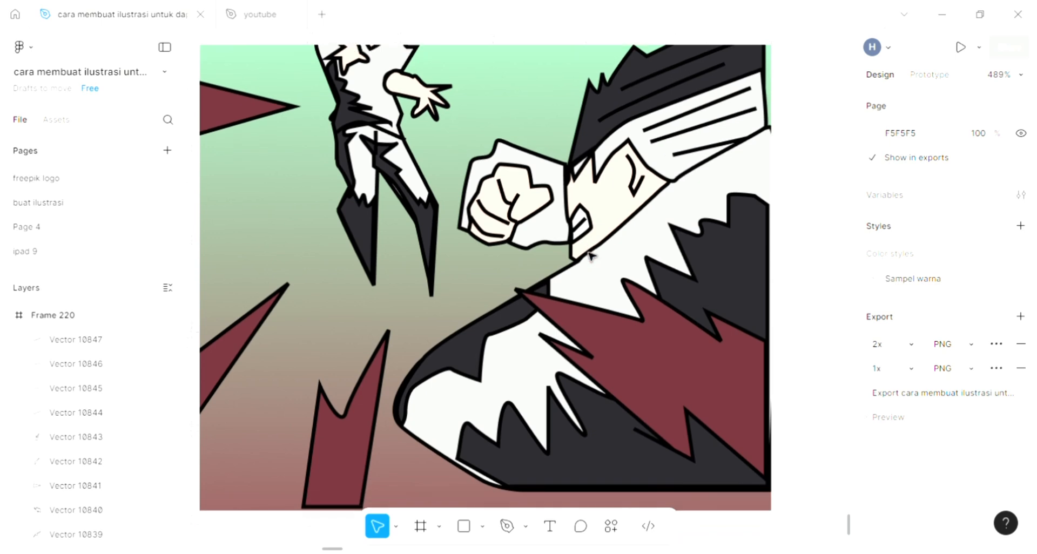
scroll(590, 257, "up", 6)
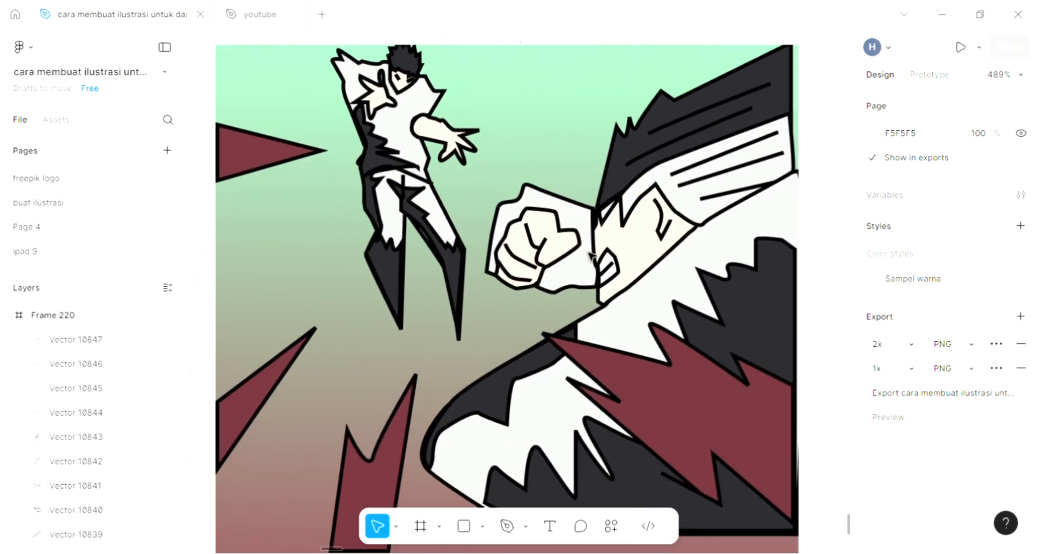
scroll(590, 257, "left", 3)
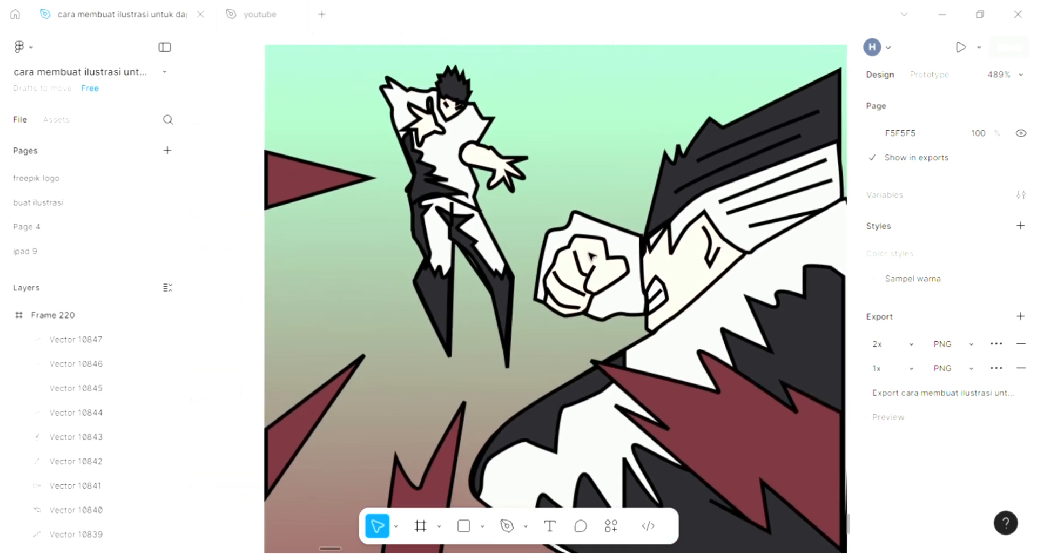
left_click(507, 526)
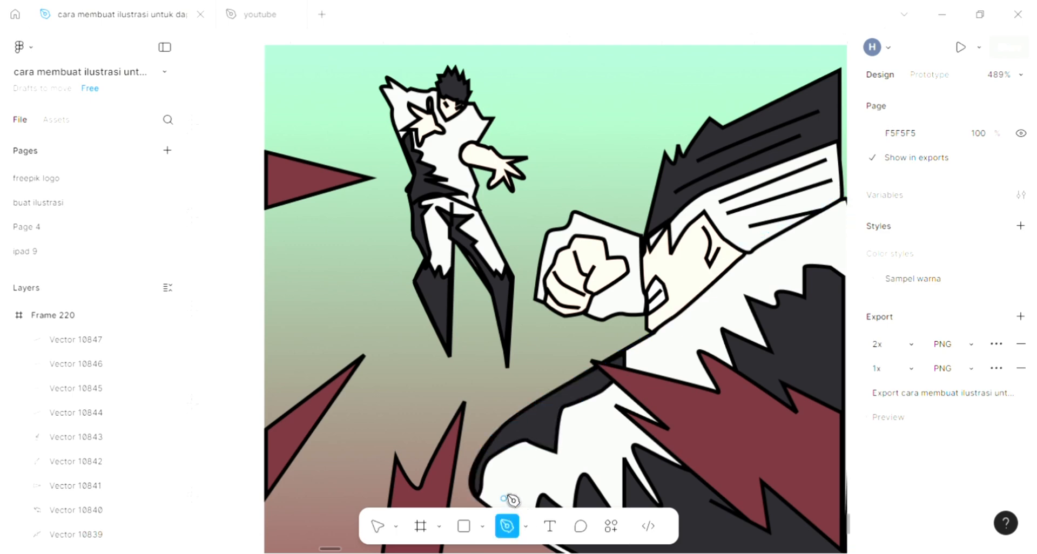
scroll(437, 232, "up", 5)
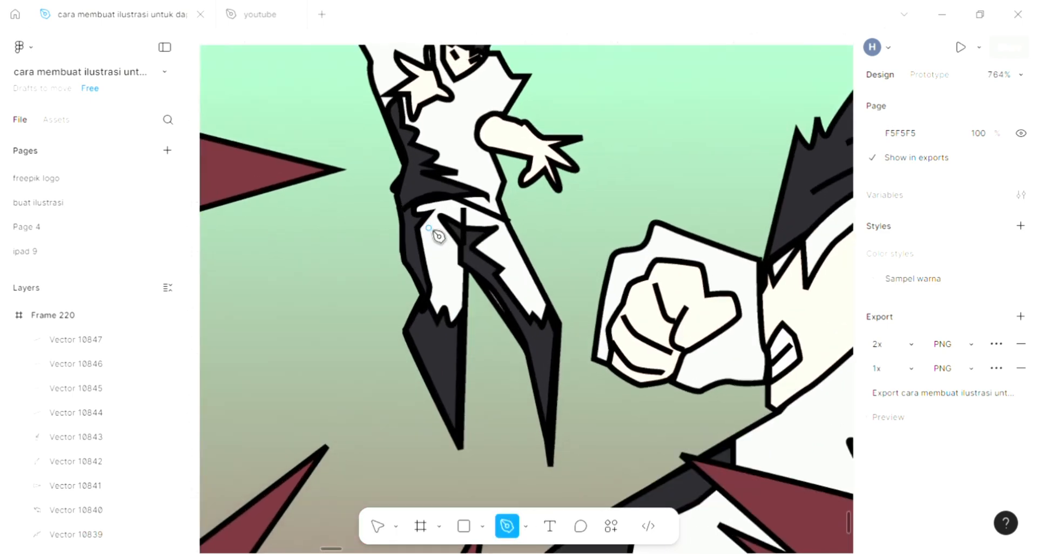
scroll(439, 236, "up", 2)
scroll(438, 236, "down", 5)
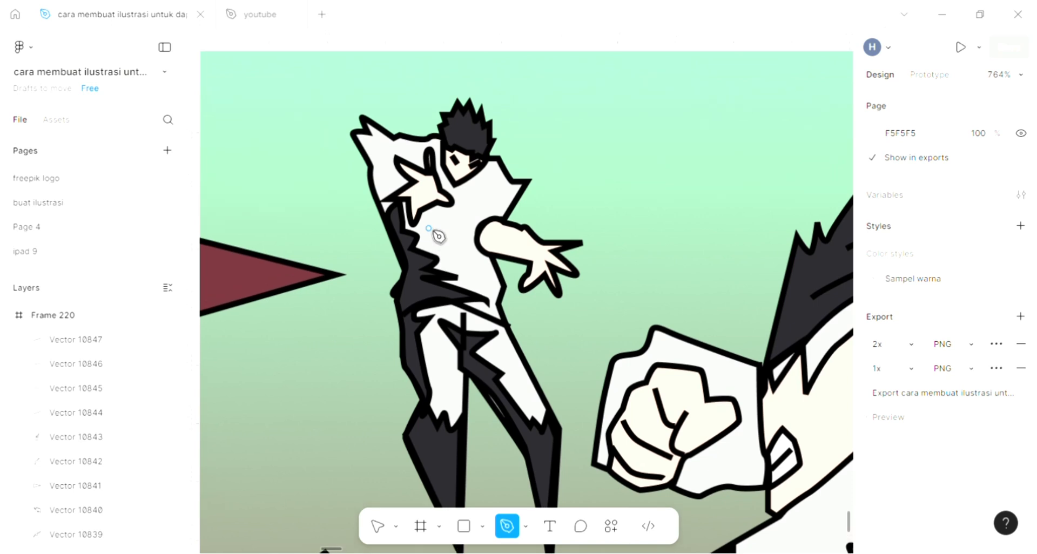
scroll(486, 265, "right", 2)
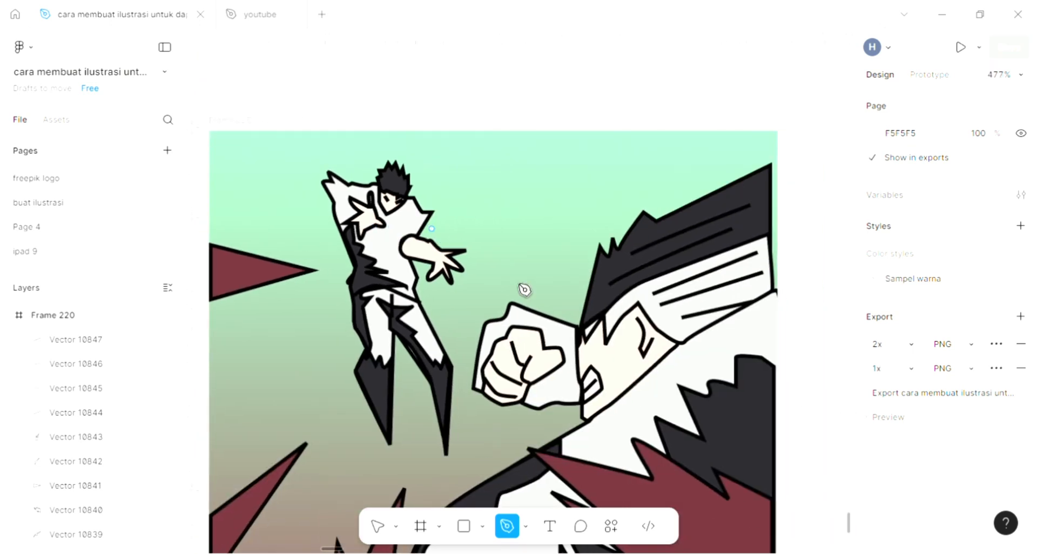
scroll(740, 397, "down", 1)
scroll(741, 397, "right", 1)
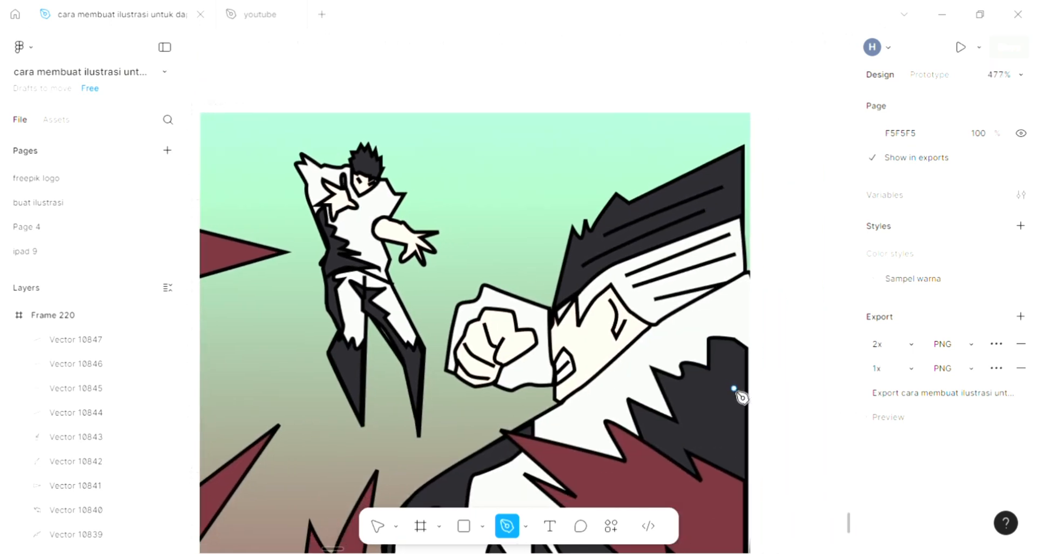
scroll(626, 376, "down", 1)
scroll(626, 376, "down", 3)
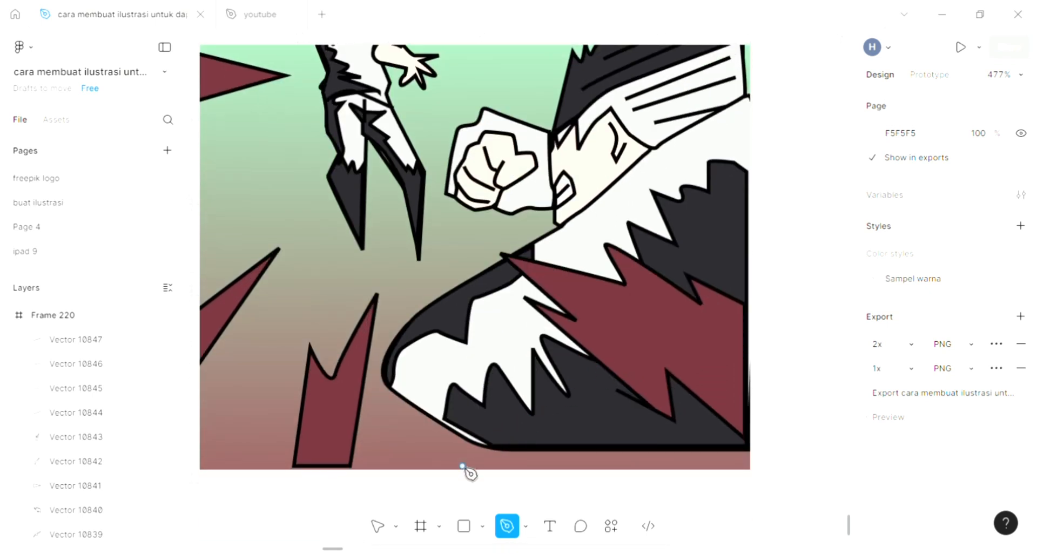
left_click(456, 469)
scroll(462, 474, "up", 5)
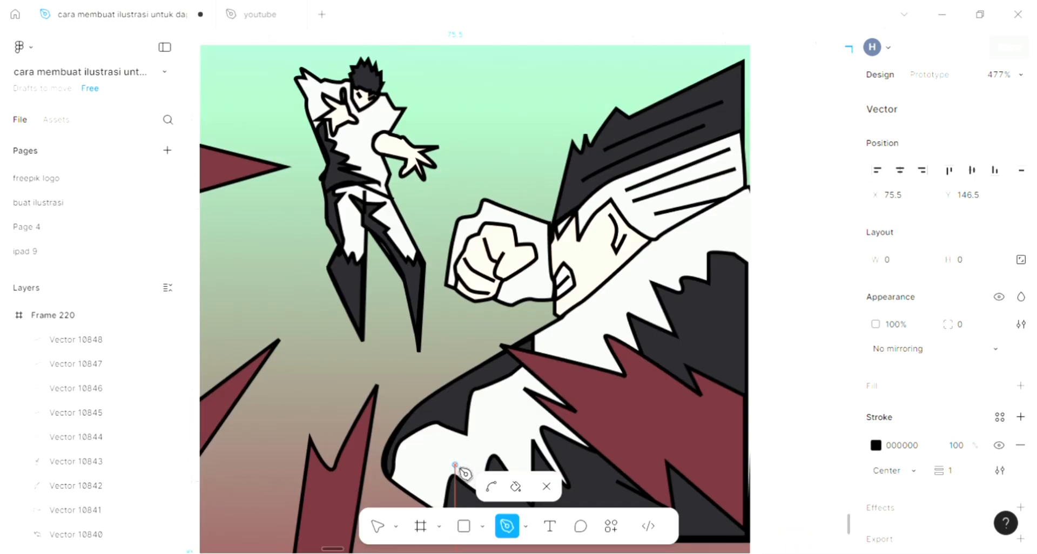
key("Escape")
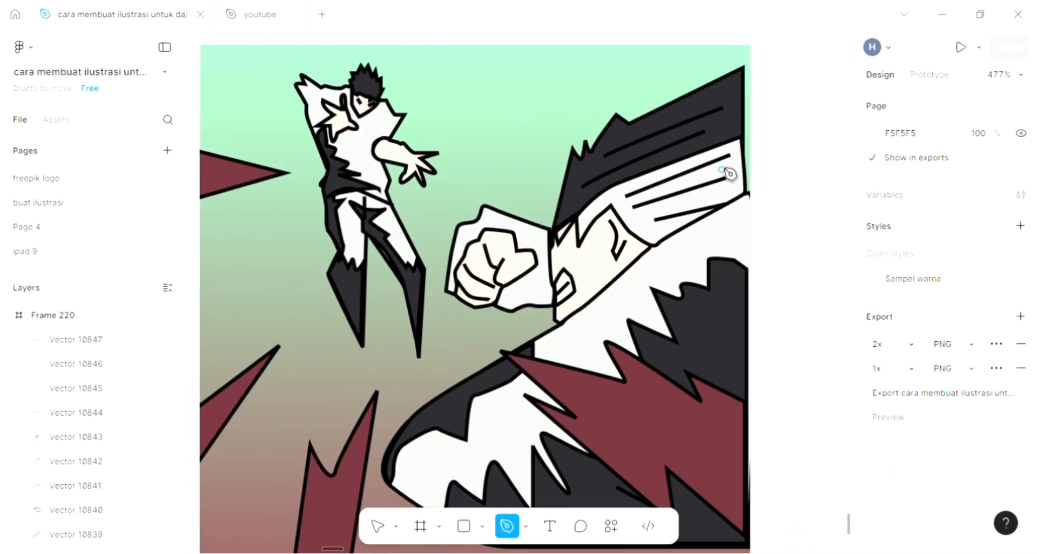
scroll(728, 171, "up", 3)
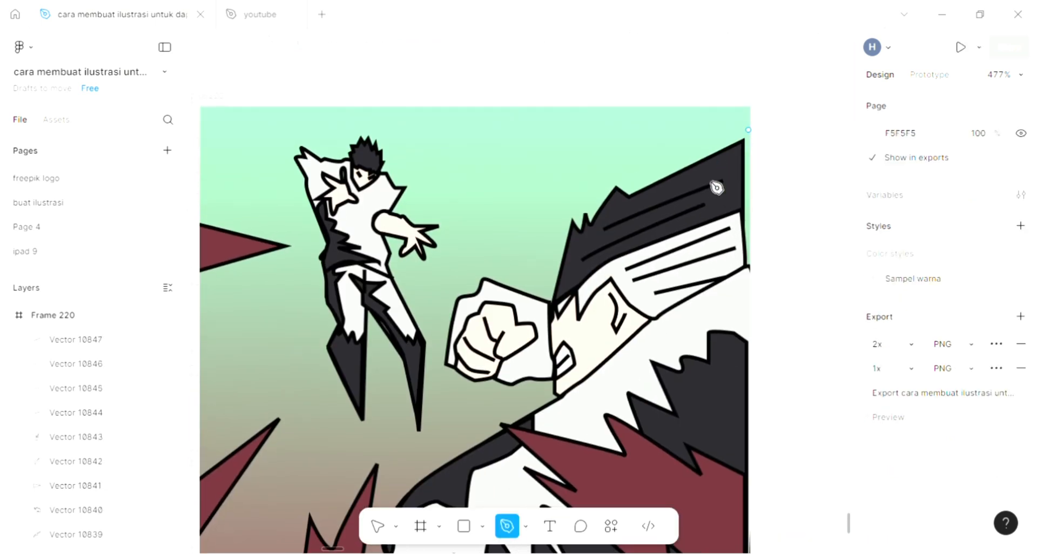
Step: Draw a closed jagged Pen shape about 29 × 32 over the large figure's hair, along the frame's right edge
left_click(748, 129)
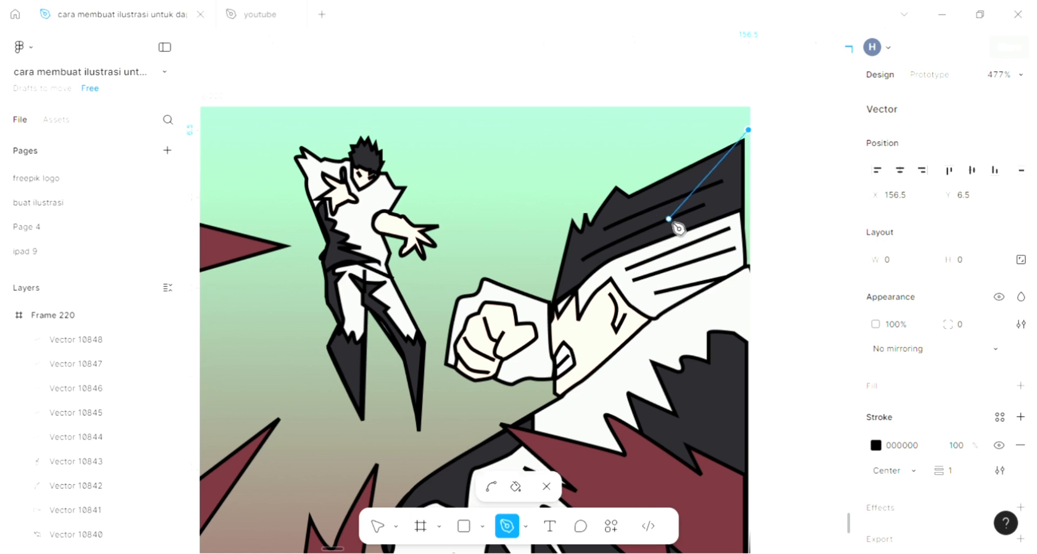
left_click(643, 217)
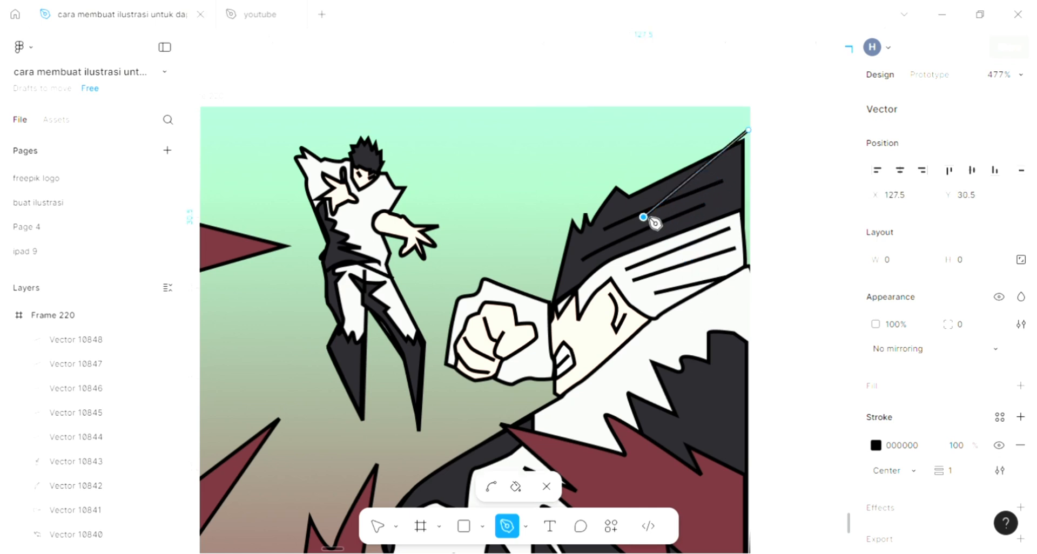
left_click(700, 197)
left_click(656, 246)
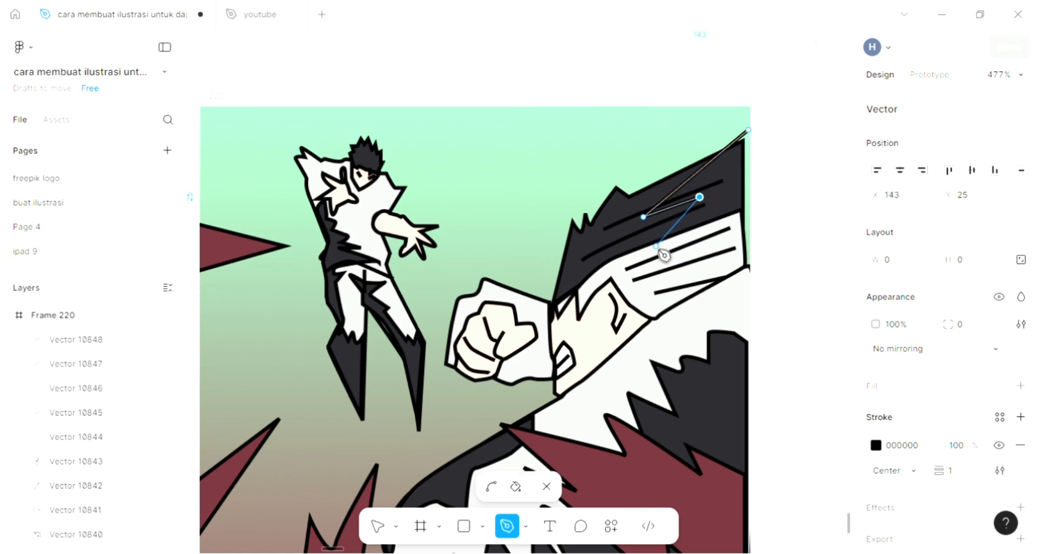
left_click(748, 197)
left_click(749, 131)
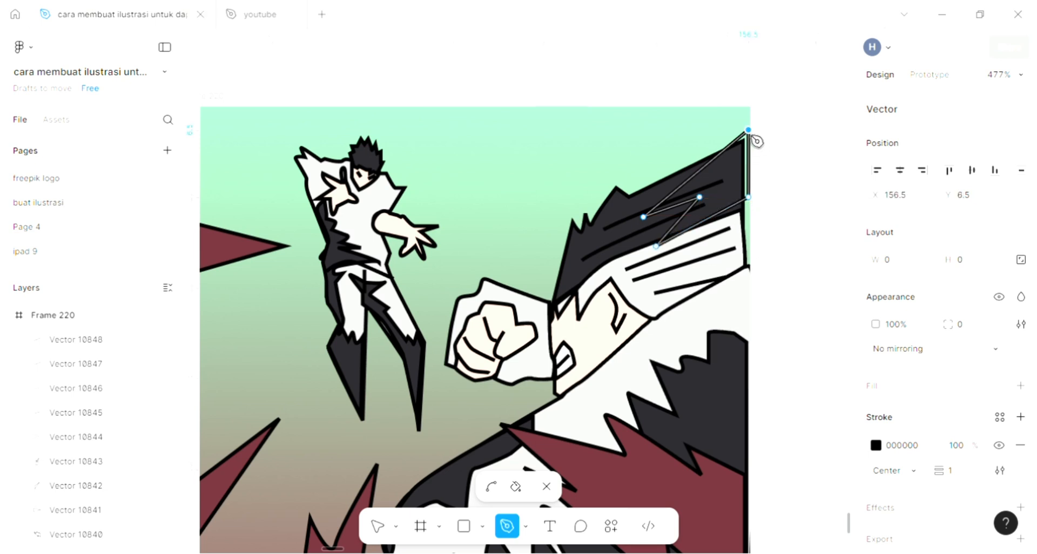
key("Escape")
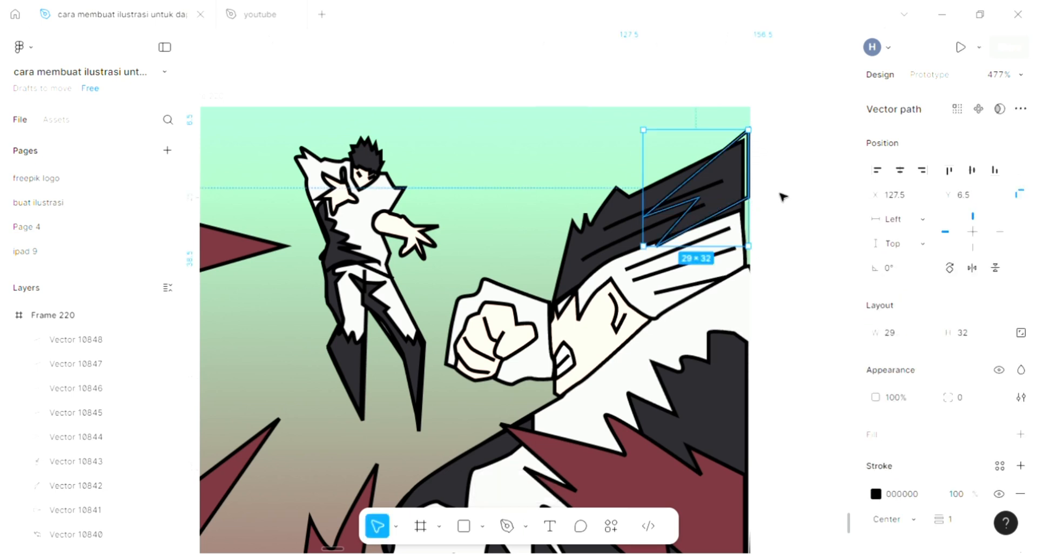
Step: Fill the jagged hair shape with dark red 70313A sampled from the existing red accent, and deselect it
left_click(1020, 434)
left_click(876, 463)
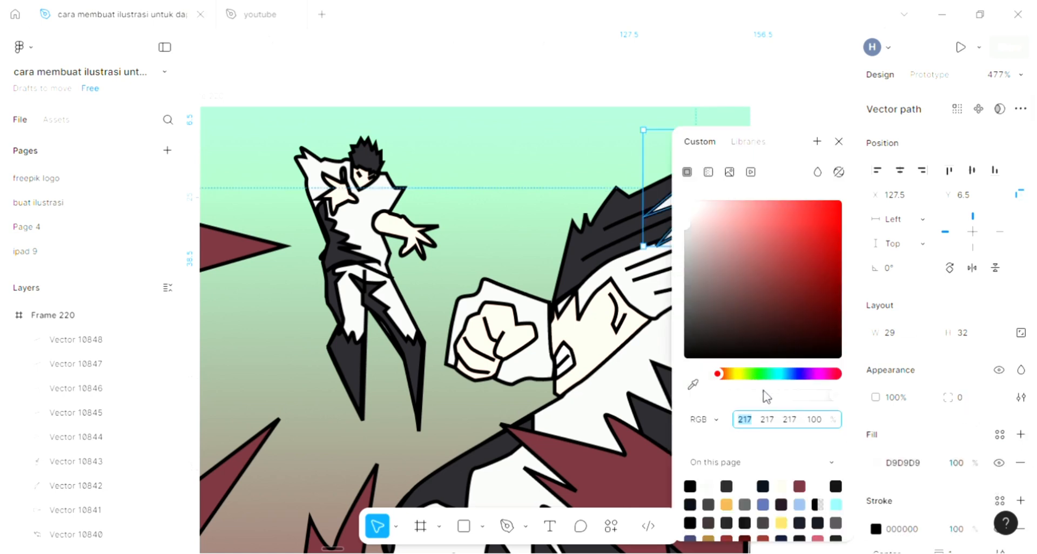
left_click(693, 384)
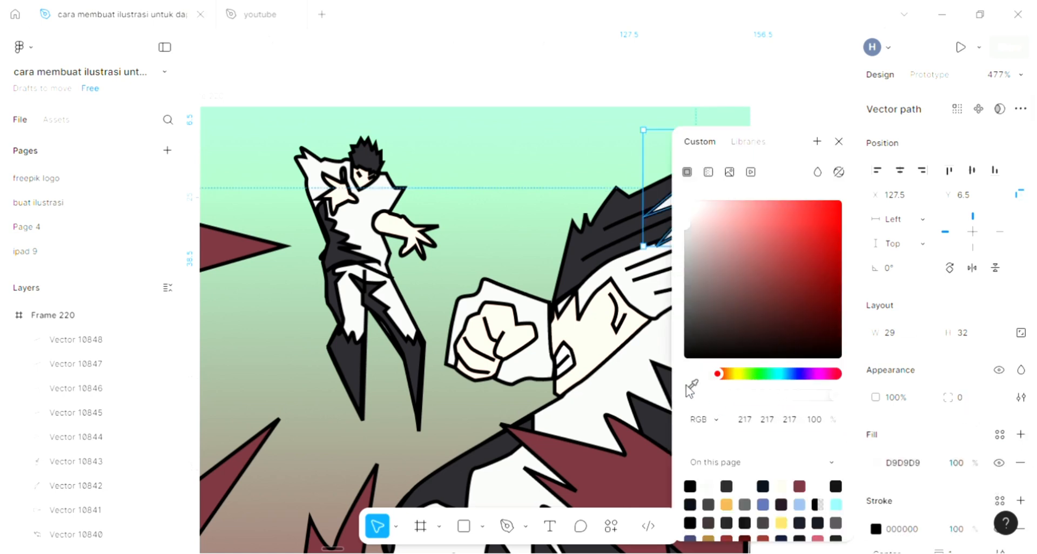
left_click(621, 486)
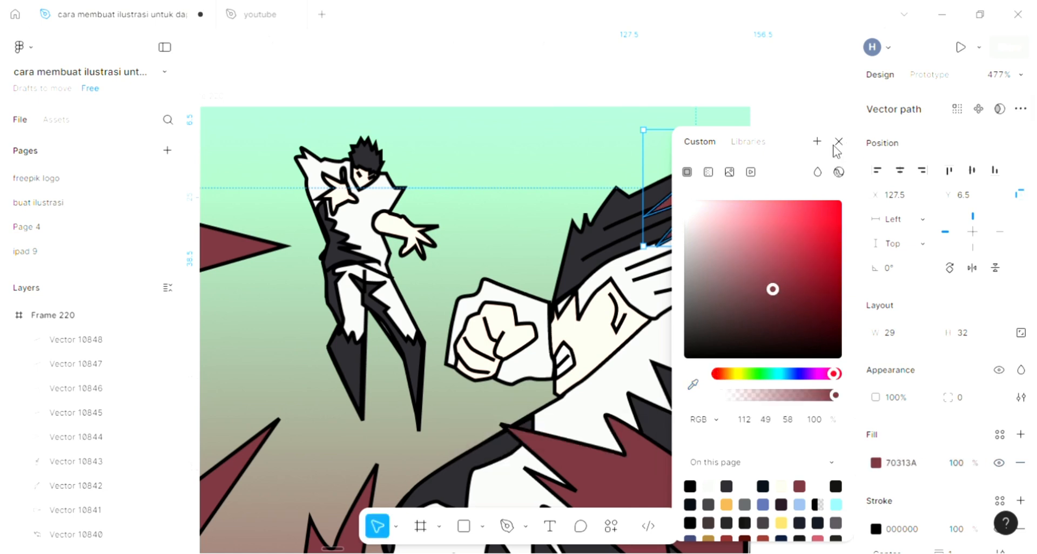
left_click(838, 142)
left_click(814, 147)
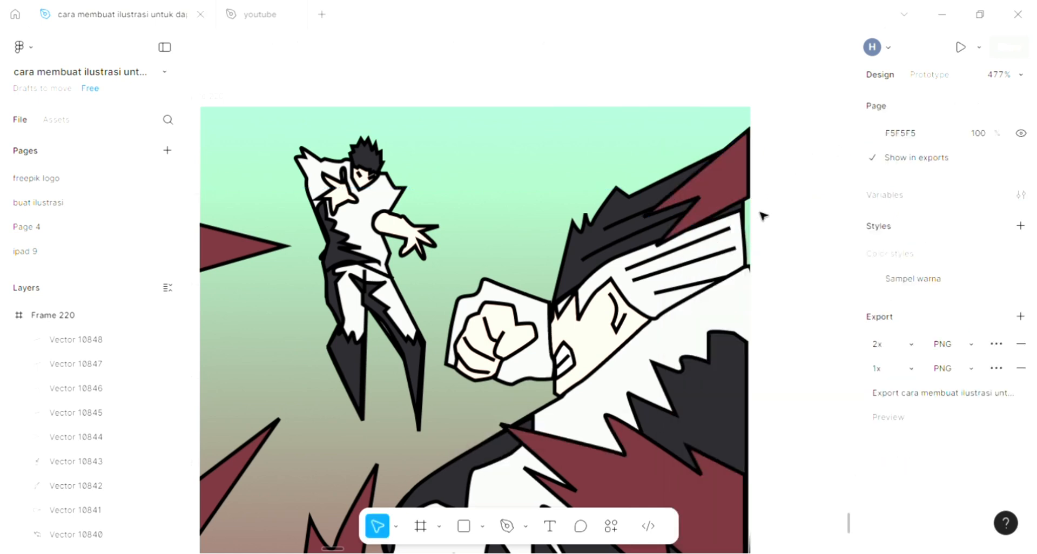
Step: Select the white headband and dark hair together, widen them toward the frame's right edge to 54 × 49, and deselect
left_click(748, 239)
scroll(716, 207, "up", 5)
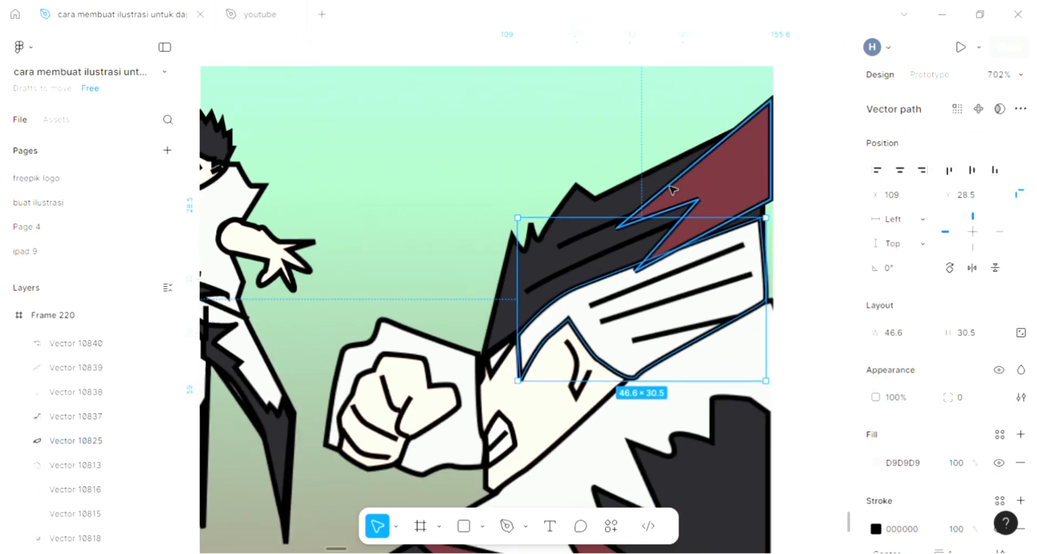
left_click(733, 200, "shift")
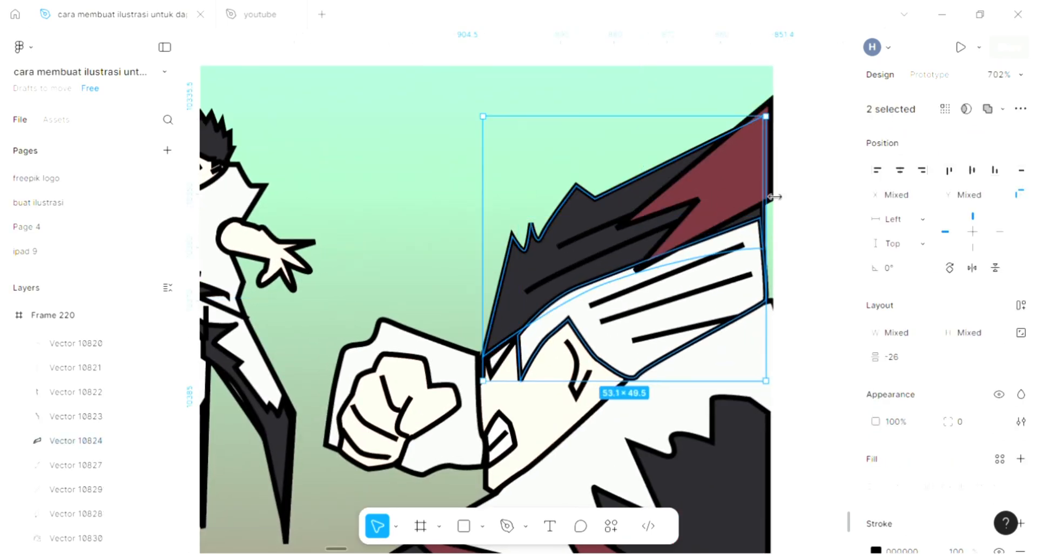
scroll(772, 213, "up", 3)
left_click_drag(788, 215, 789, 217)
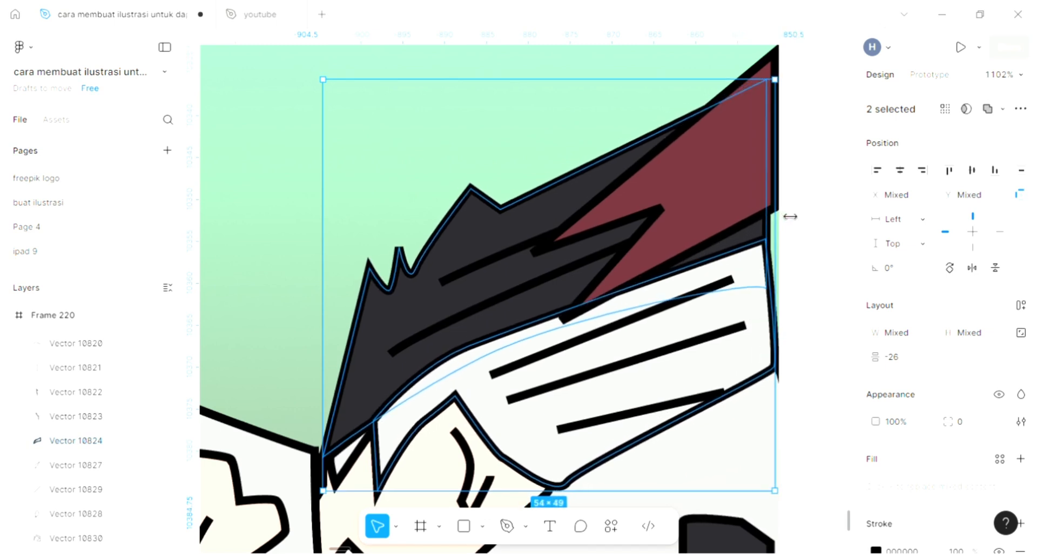
left_click(809, 218)
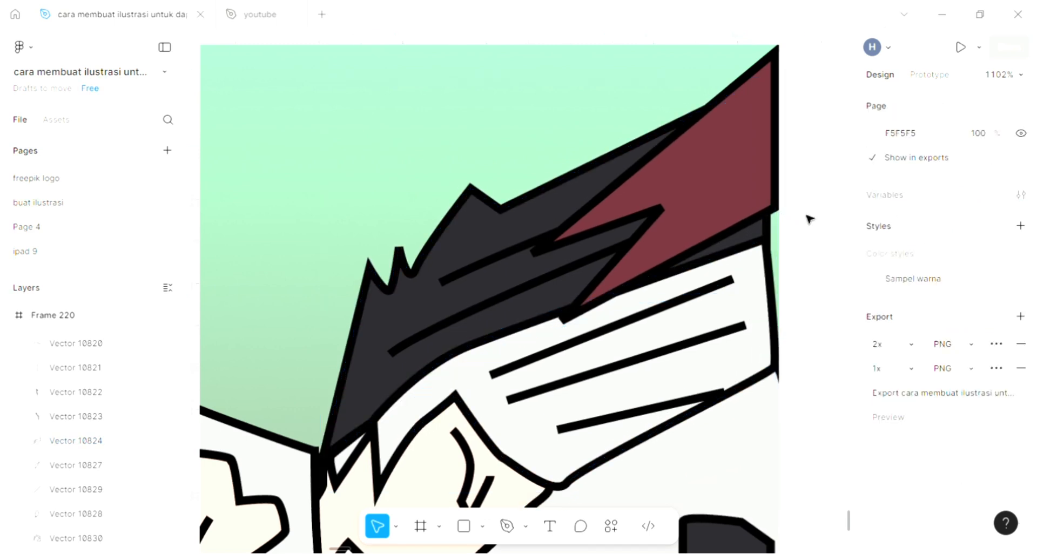
Step: Move the headband's upper right anchor point out to the frame edge, making the shape 48.25 × 29.75
double_click(774, 268)
scroll(775, 259, "up", 2)
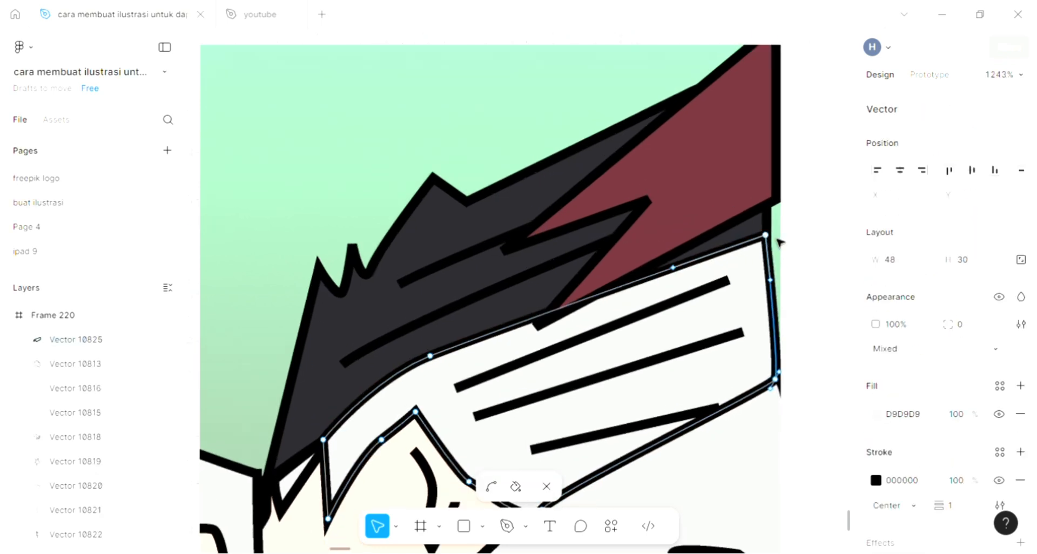
left_click_drag(765, 235, 777, 238)
key("Escape")
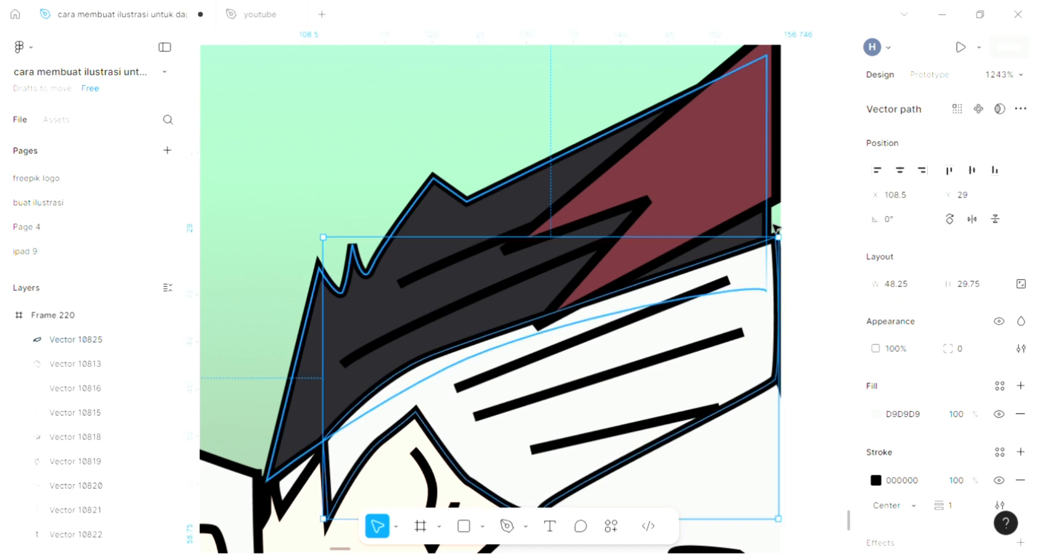
Step: Move the dark hair shape's upper right anchor point past the frame edge to X 157.5, Y 10, and deselect
left_click(776, 230)
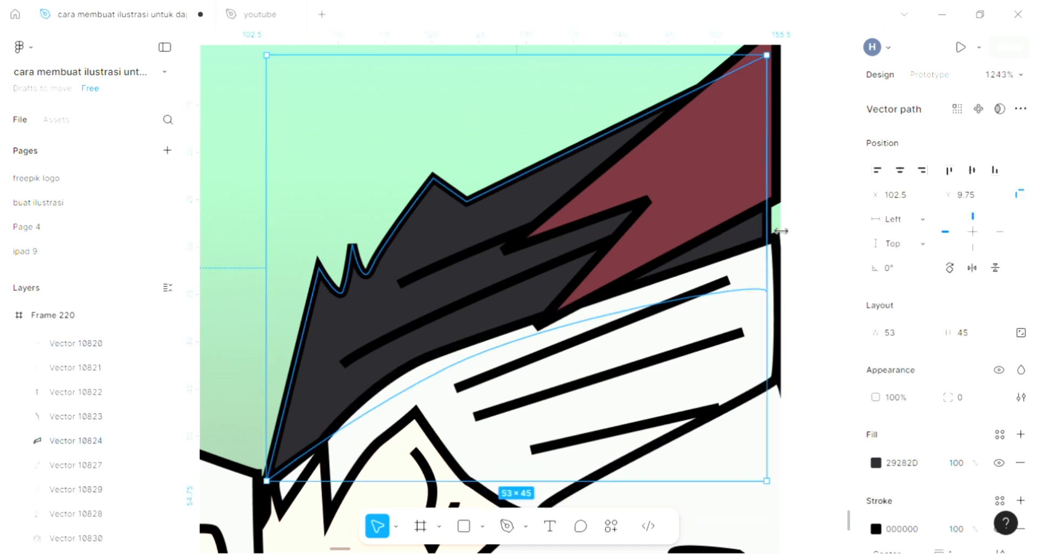
double_click(582, 156)
left_click_drag(776, 146, 785, 147)
scroll(764, 147, "up", 1)
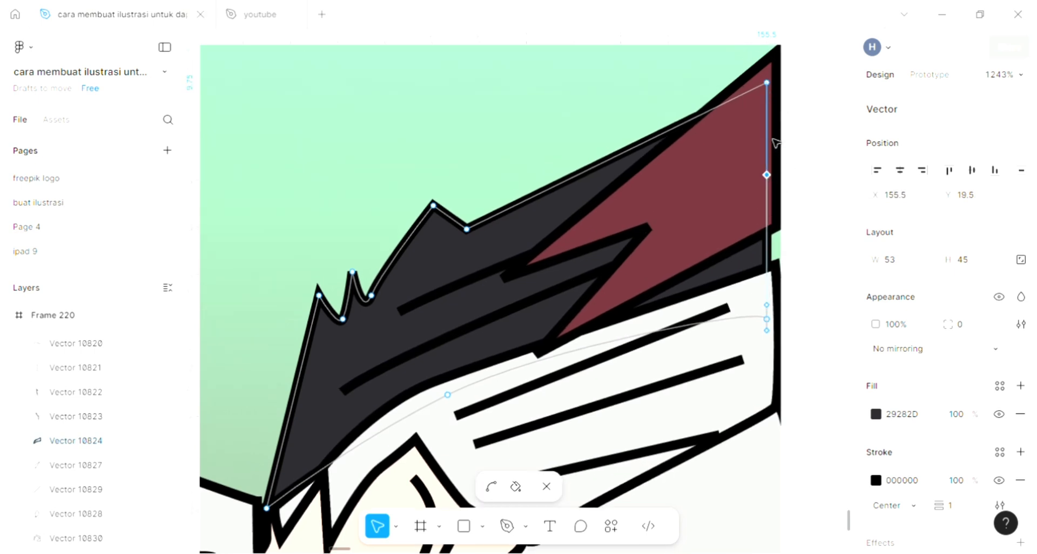
left_click_drag(767, 83, 787, 91)
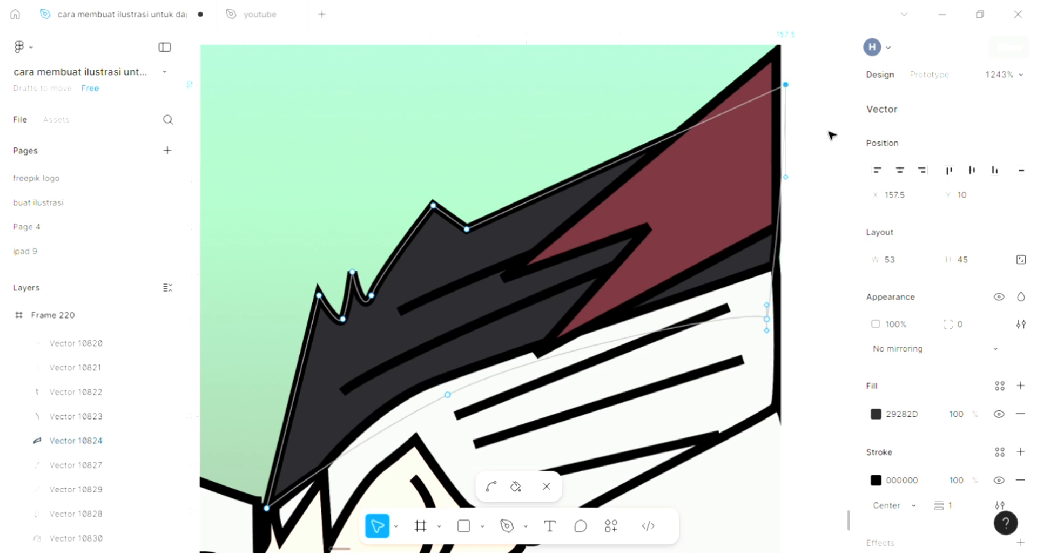
key("Escape")
left_click(810, 144)
scroll(810, 146, "down", 1)
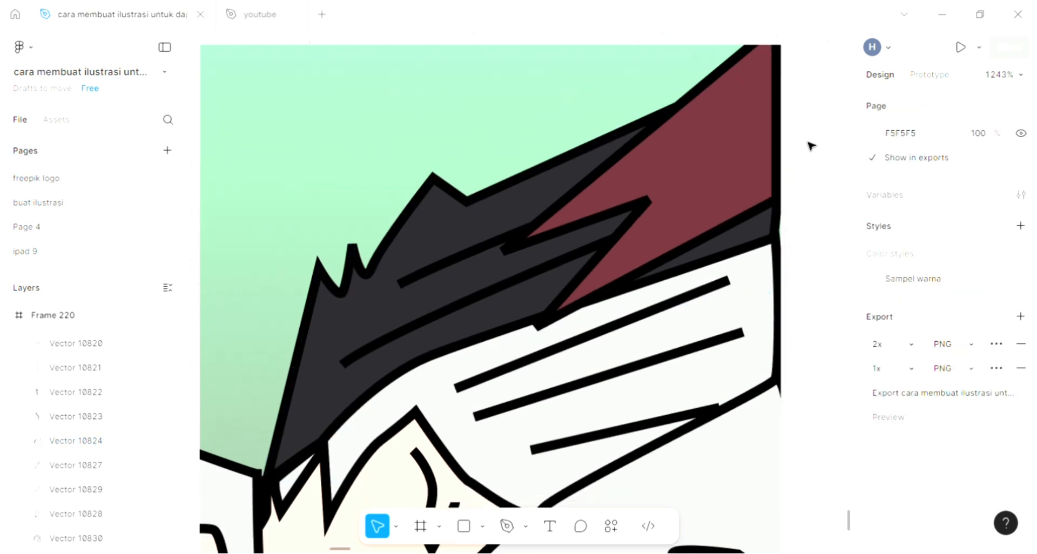
Step: Examine the whole illustration, from both figures to the red accents in the lower part, for remaining gaps or missing details
scroll(810, 146, "down", 5)
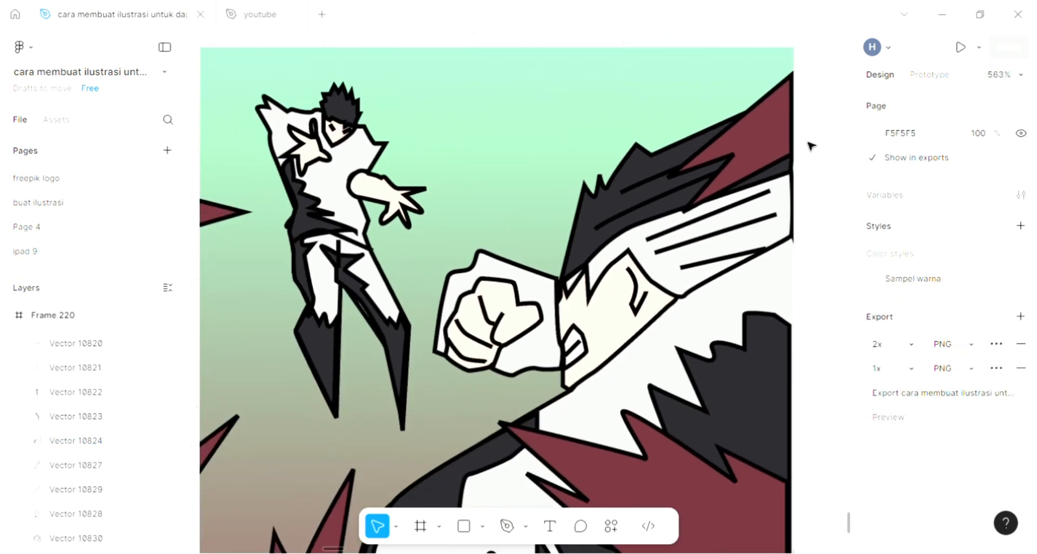
scroll(811, 146, "down", 1)
scroll(408, 188, "left", 1)
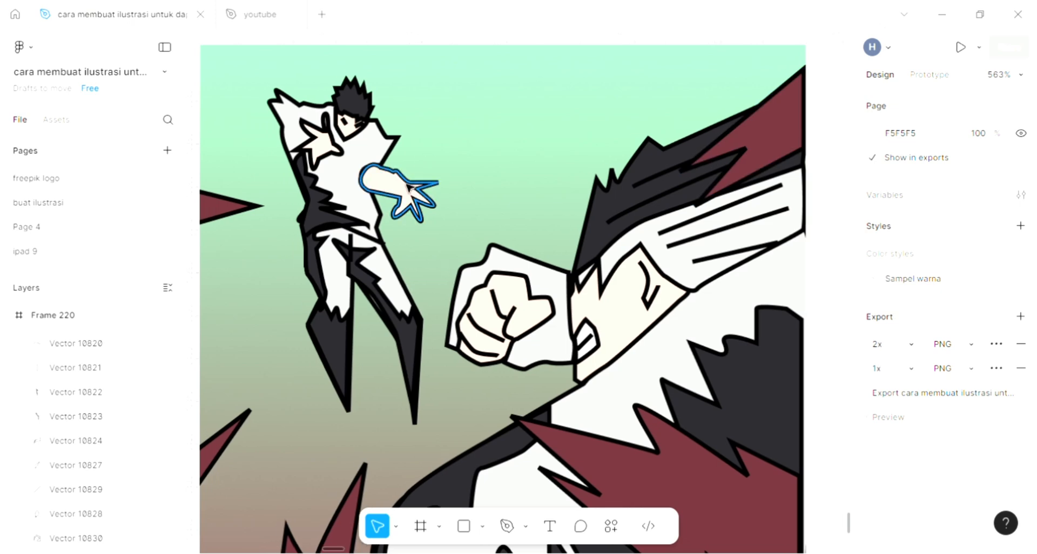
scroll(409, 187, "left", 2)
scroll(427, 188, "down", 5)
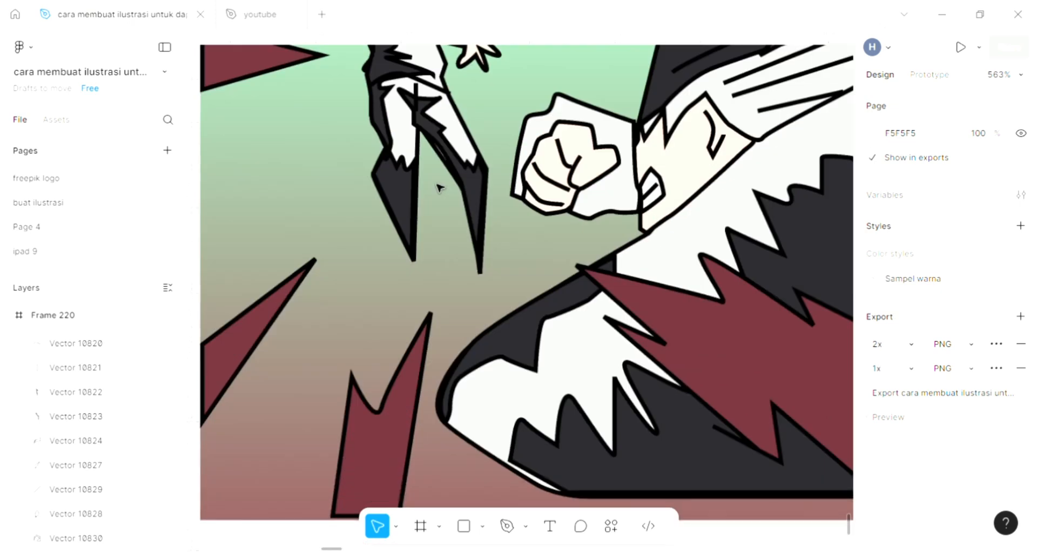
scroll(439, 188, "down", 3)
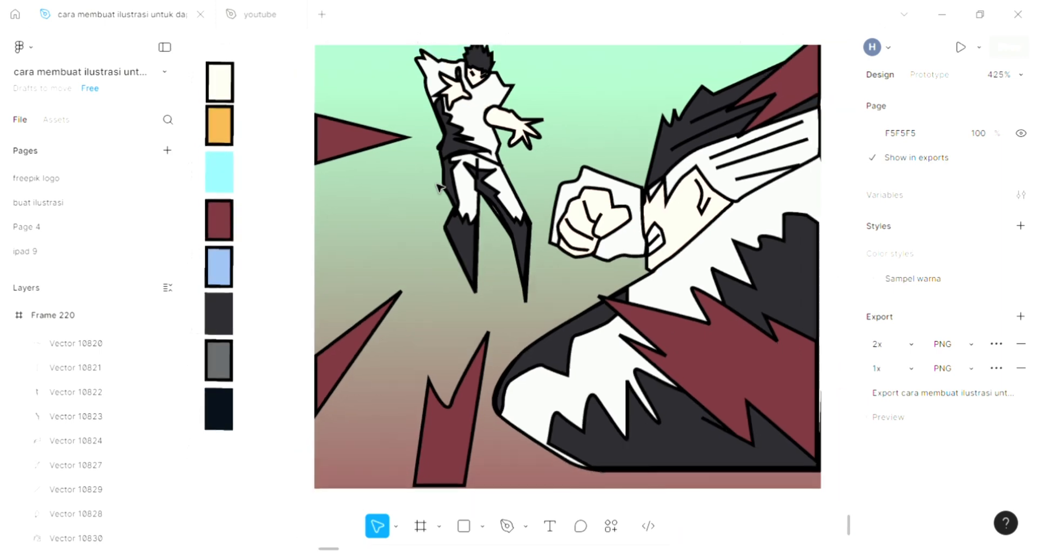
scroll(438, 187, "up", 2)
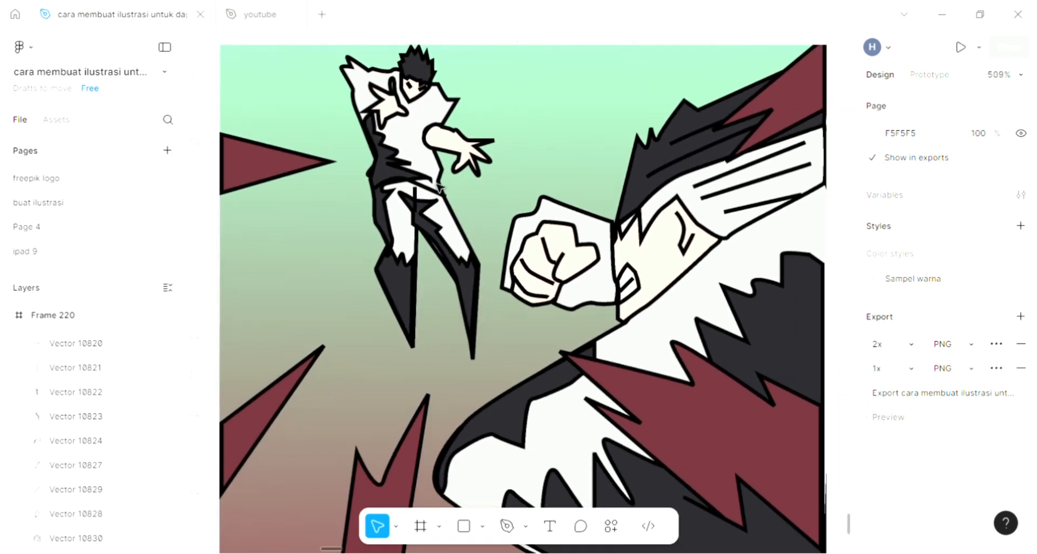
scroll(438, 188, "up", 1)
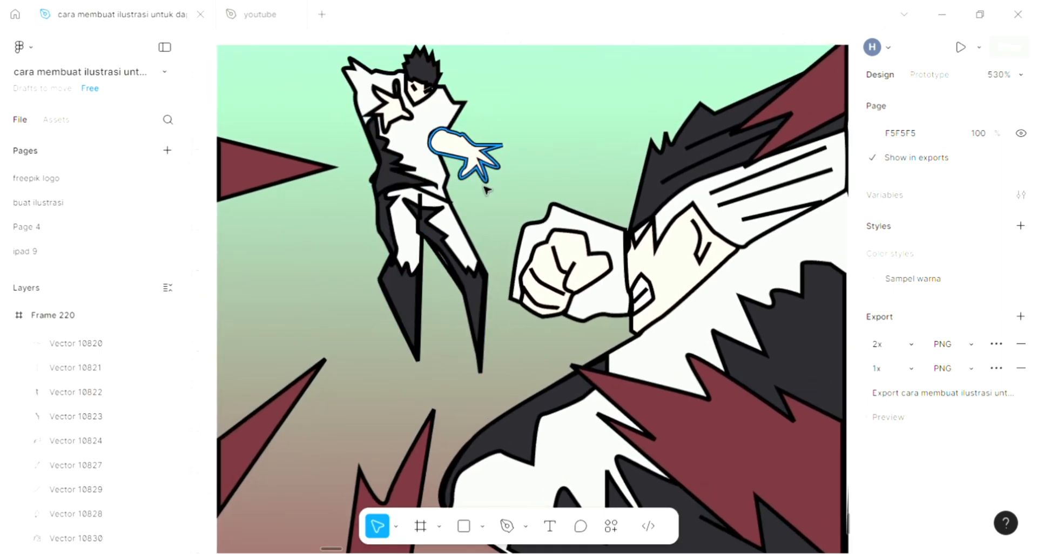